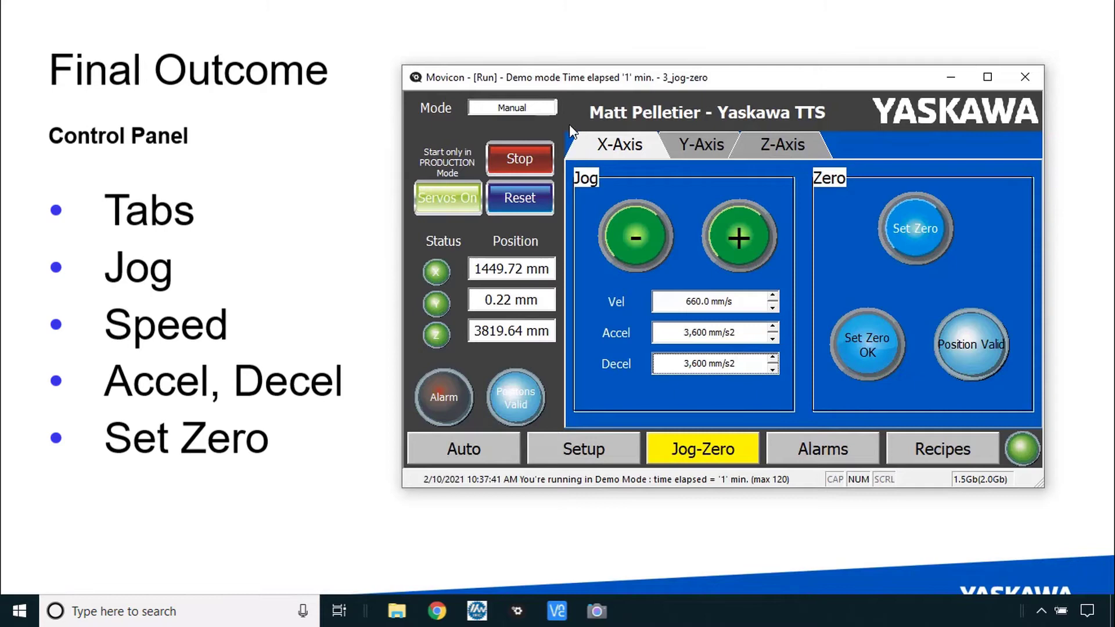
# Browse the Setup and Jog-Zero pages and the X, Y, Z axis tabs, then turn the servos on
pyautogui.click(613, 451)
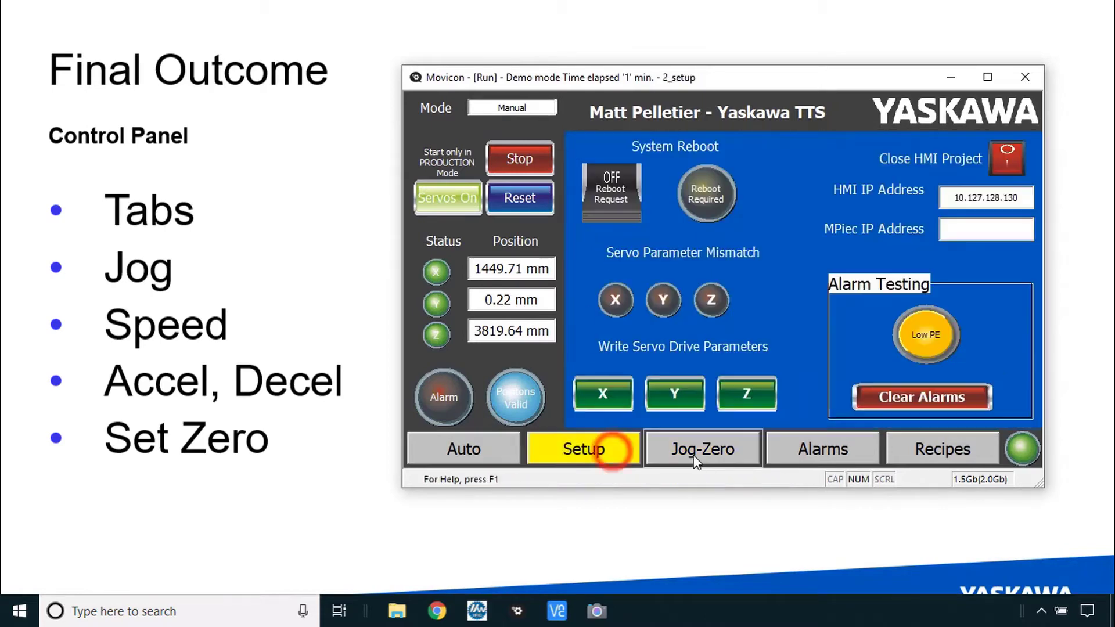
pyautogui.click(695, 459)
pyautogui.click(699, 150)
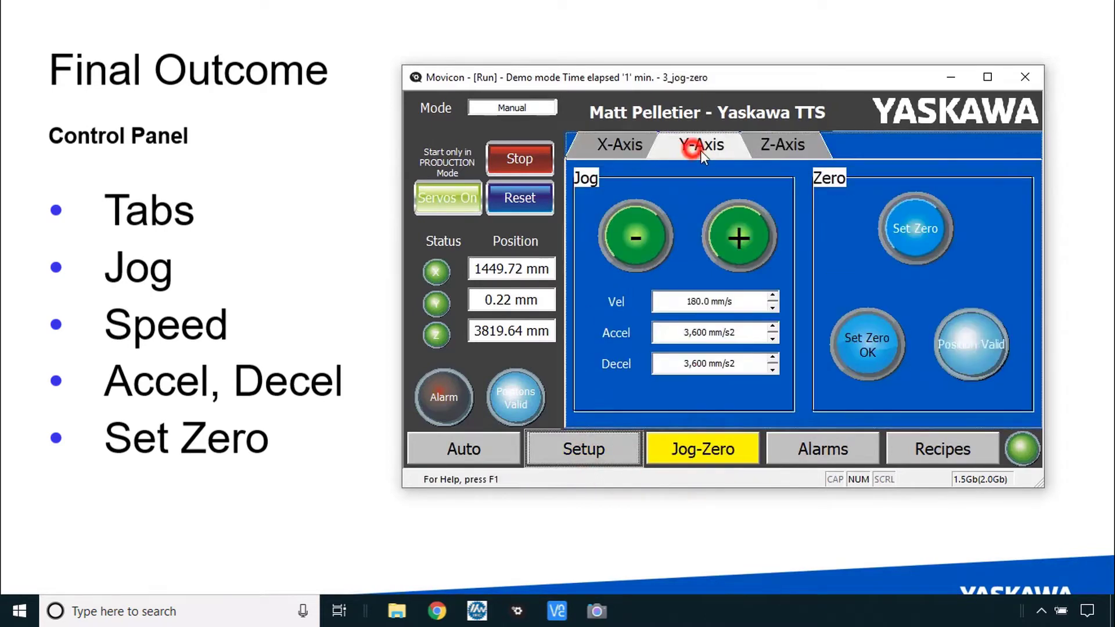
pyautogui.click(773, 143)
pyautogui.click(690, 147)
pyautogui.click(604, 145)
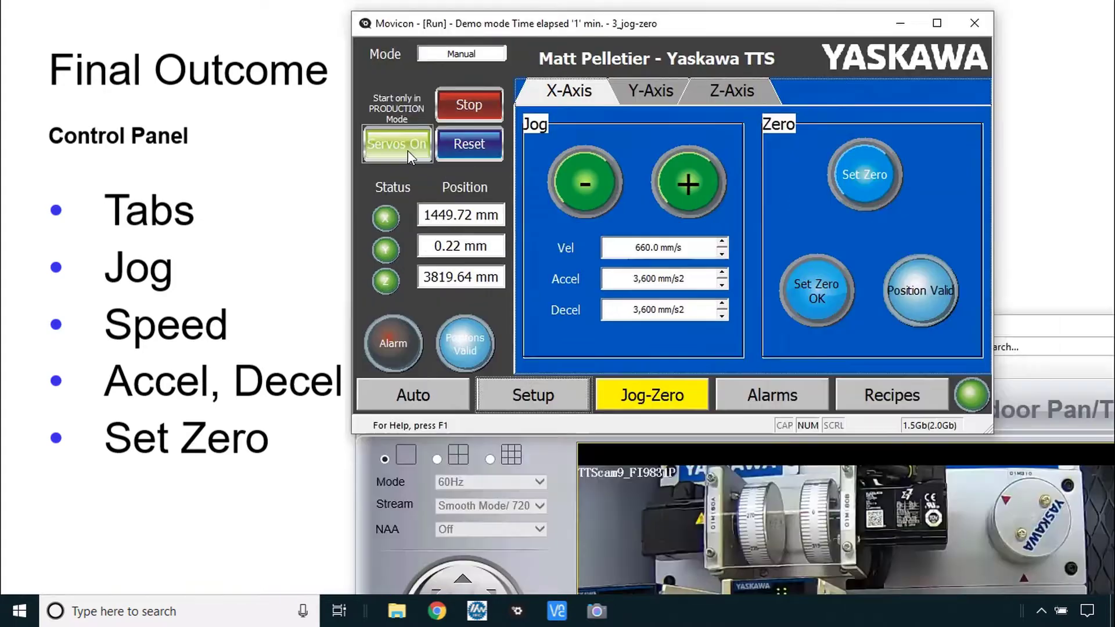
pyautogui.click(399, 148)
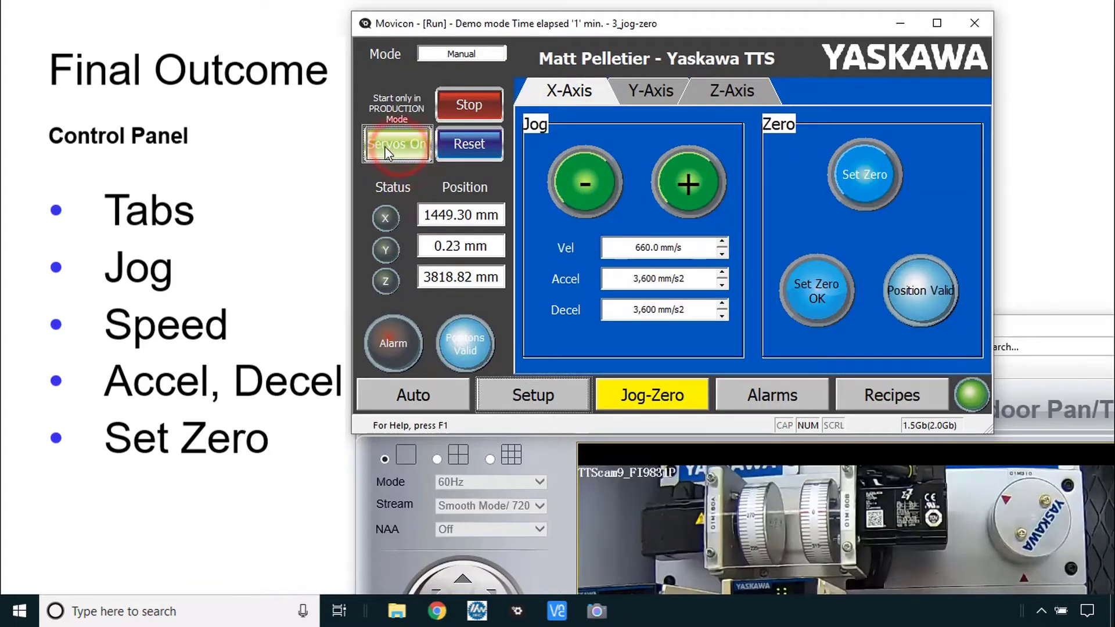
# Jog the X and Y axes in both directions, then jog Z positive
pyautogui.click(690, 186)
pyautogui.click(576, 186)
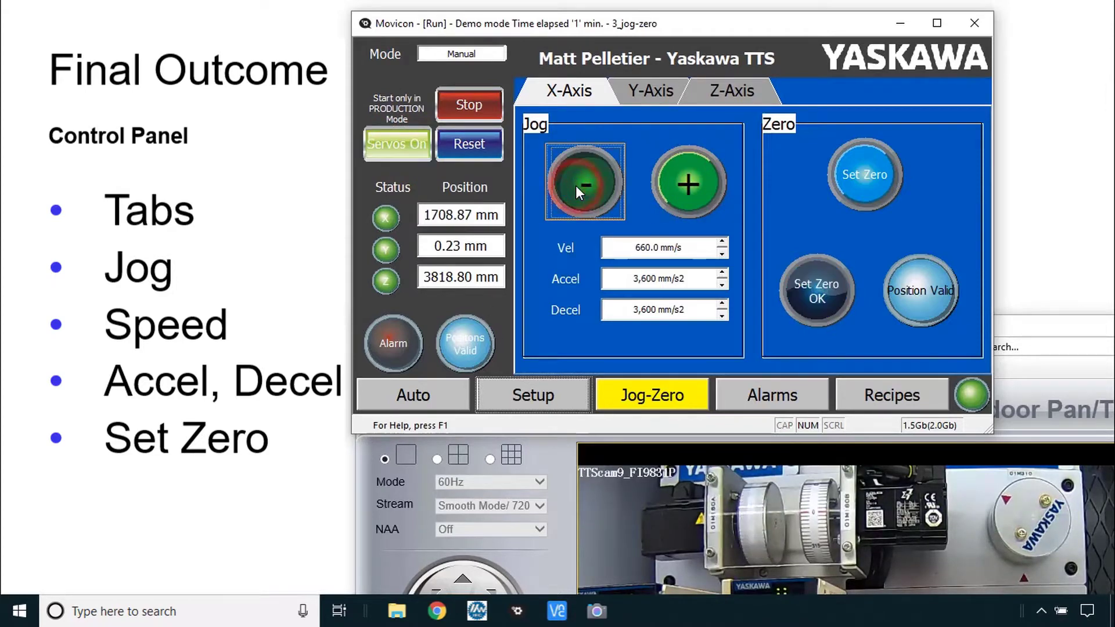
pyautogui.click(650, 92)
pyautogui.click(694, 181)
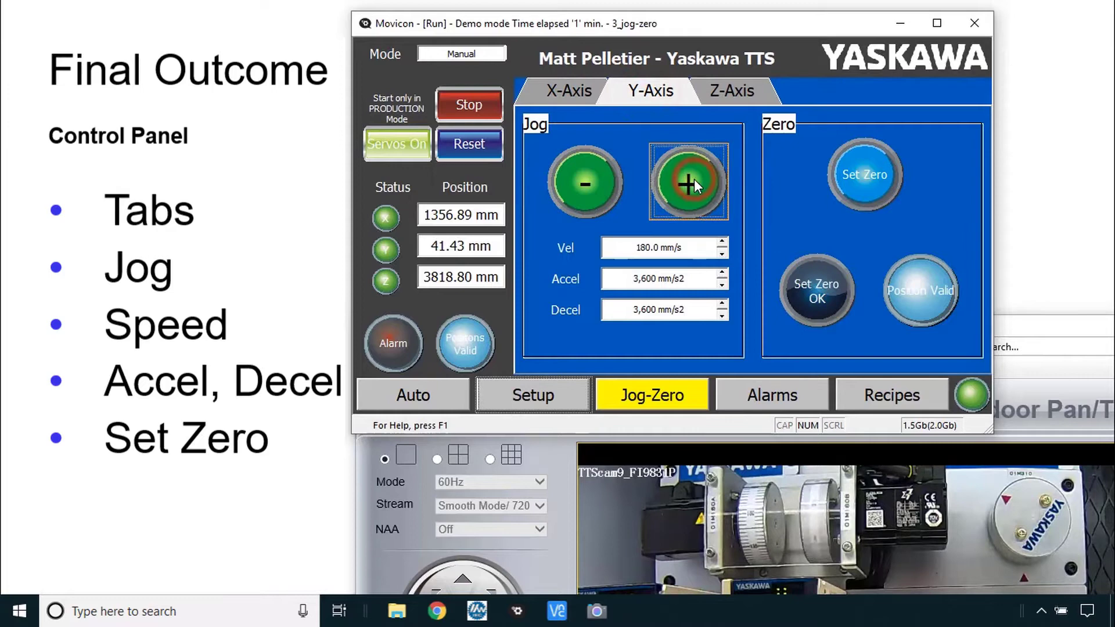
pyautogui.click(594, 181)
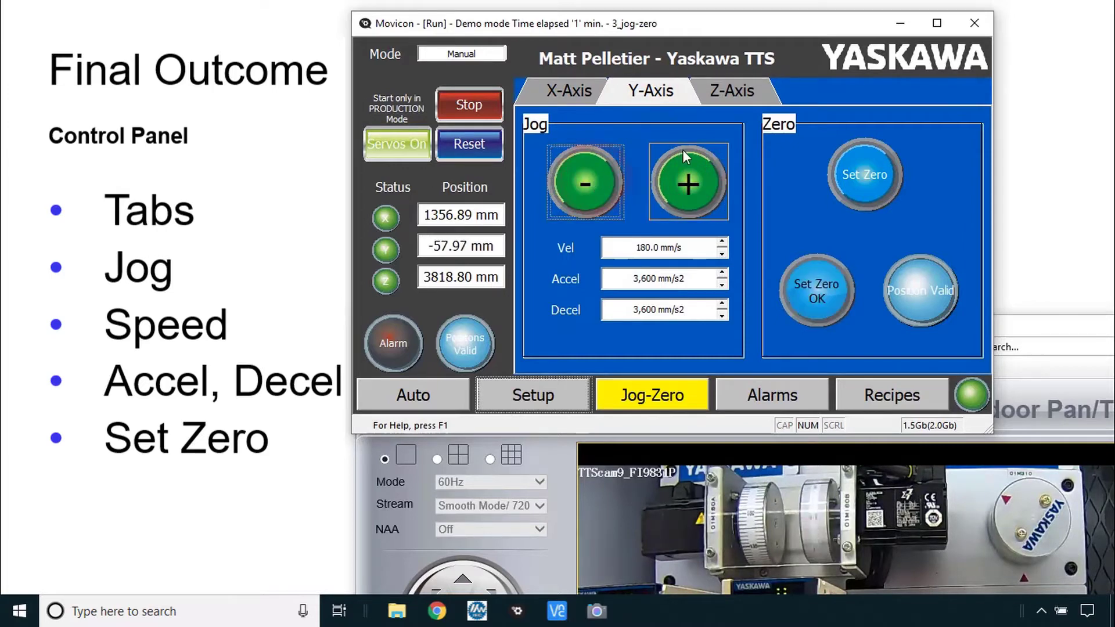
pyautogui.click(736, 97)
pyautogui.click(705, 168)
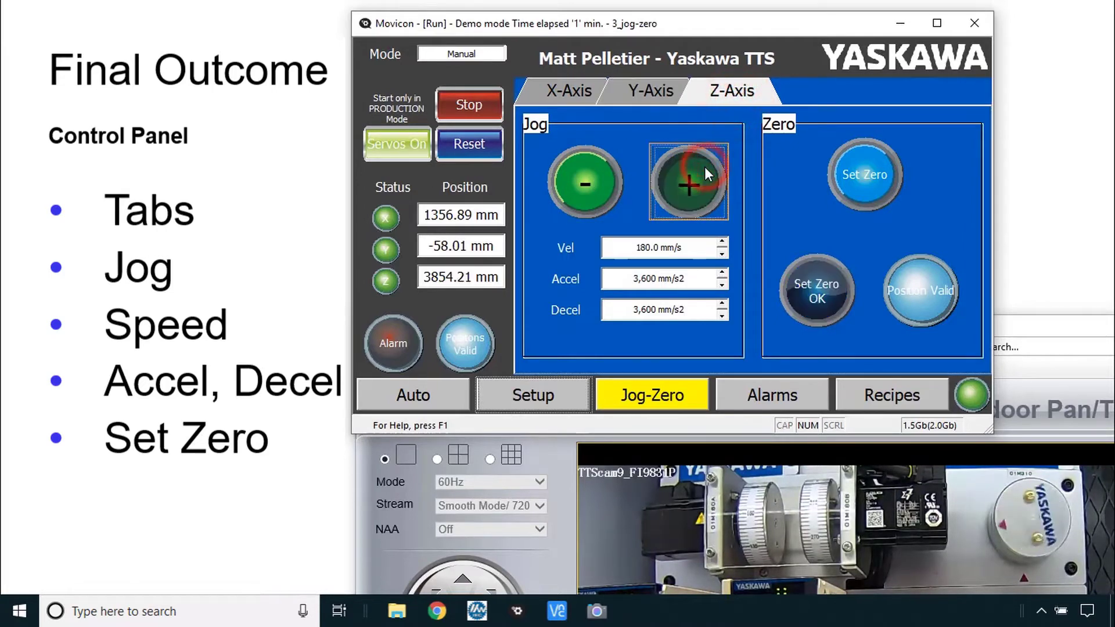
# Set Z jog velocity to 200 mm/s, acceleration 3,500 mm/s2 and deceleration 3,900 mm/s2
pyautogui.click(722, 241)
pyautogui.click(722, 242)
pyautogui.click(724, 285)
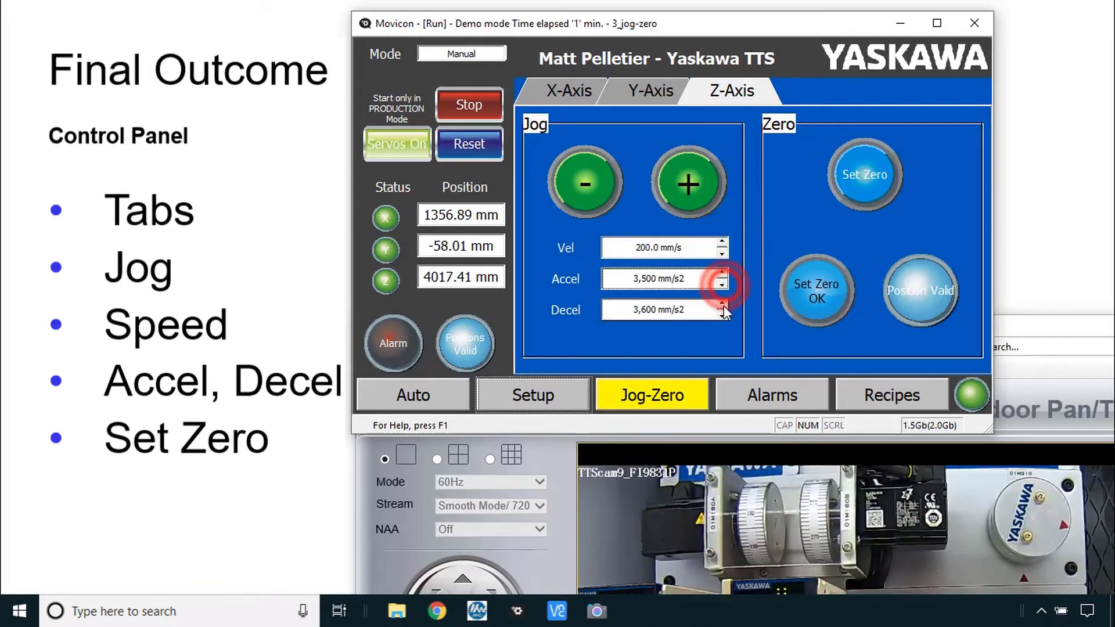
pyautogui.click(723, 304)
pyautogui.click(722, 304)
pyautogui.click(723, 304)
# Jog Z negative, zero the Z position, then jog Z upward again
pyautogui.click(586, 183)
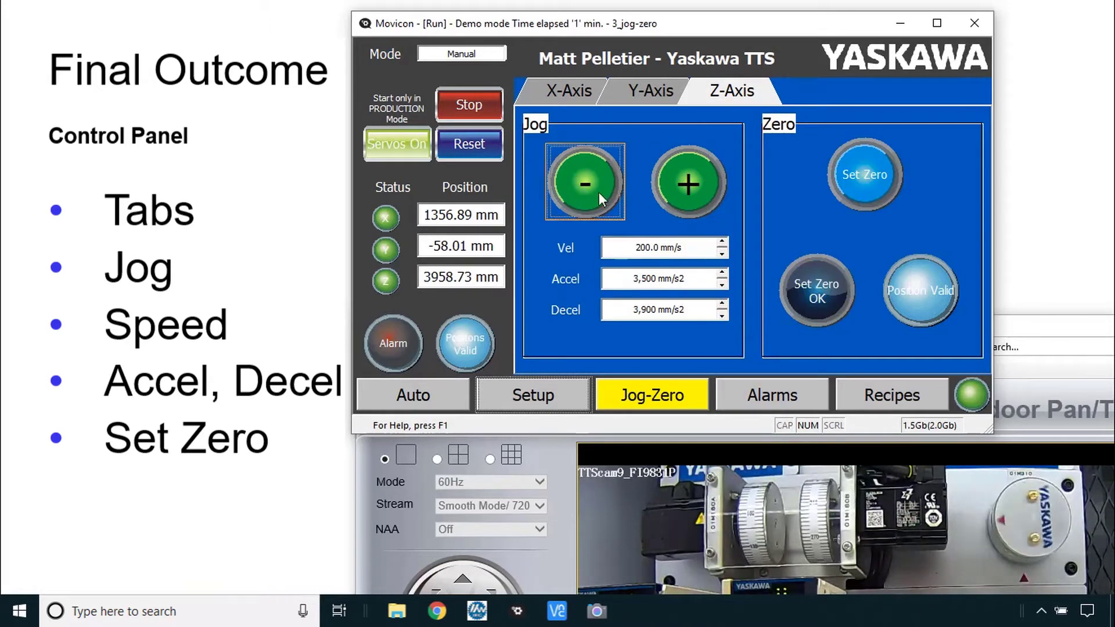
pyautogui.click(889, 178)
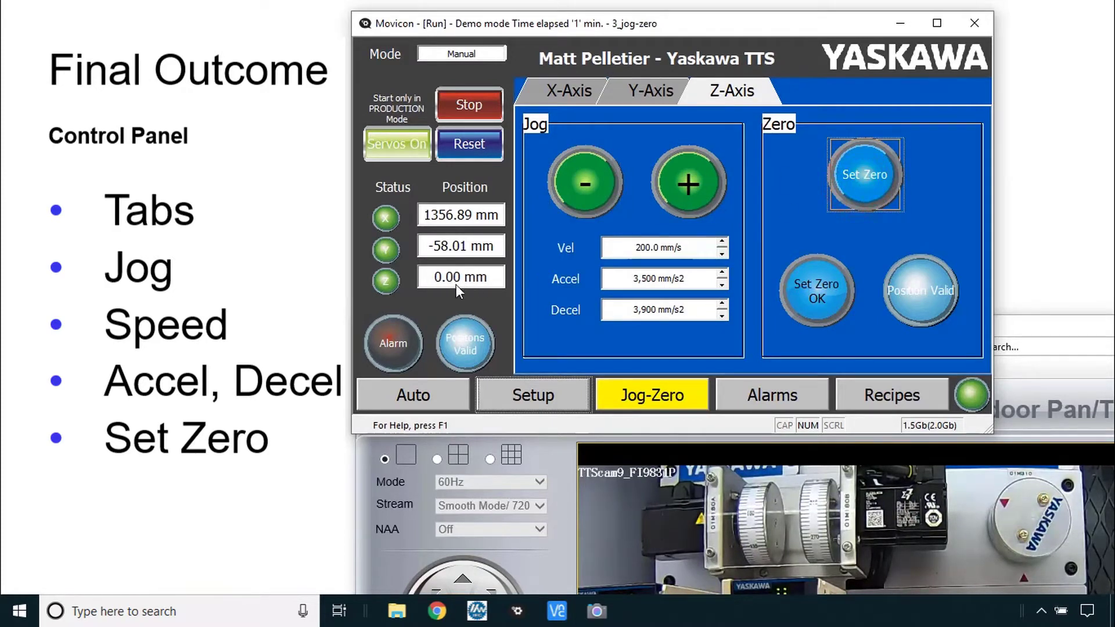
pyautogui.click(678, 390)
pyautogui.click(710, 196)
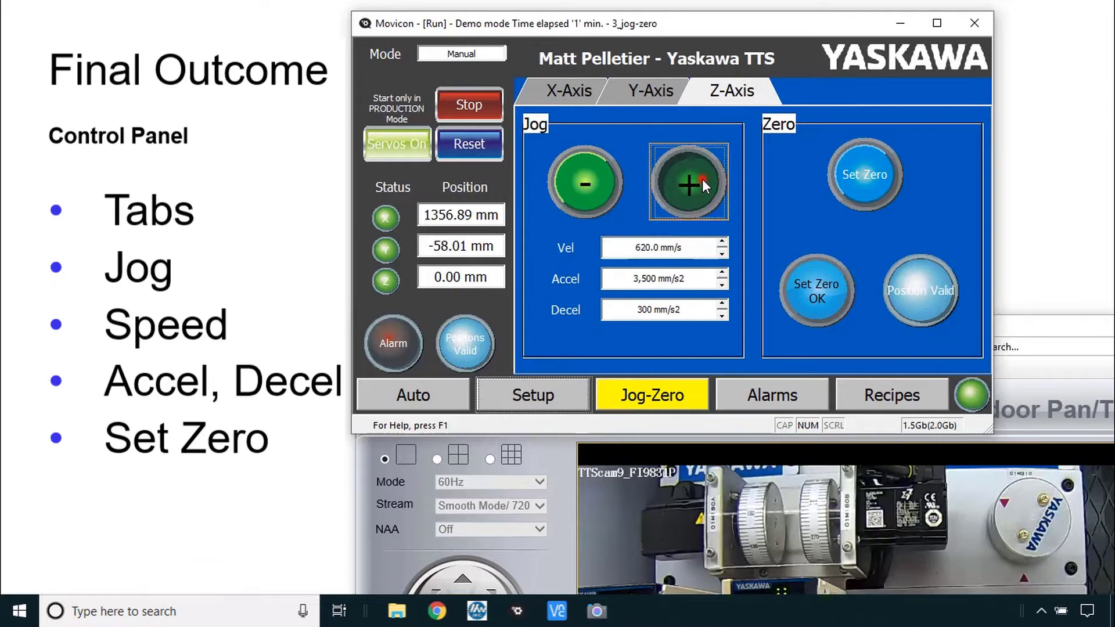
pyautogui.moveTo(703, 179); pyautogui.dragTo(702, 179)
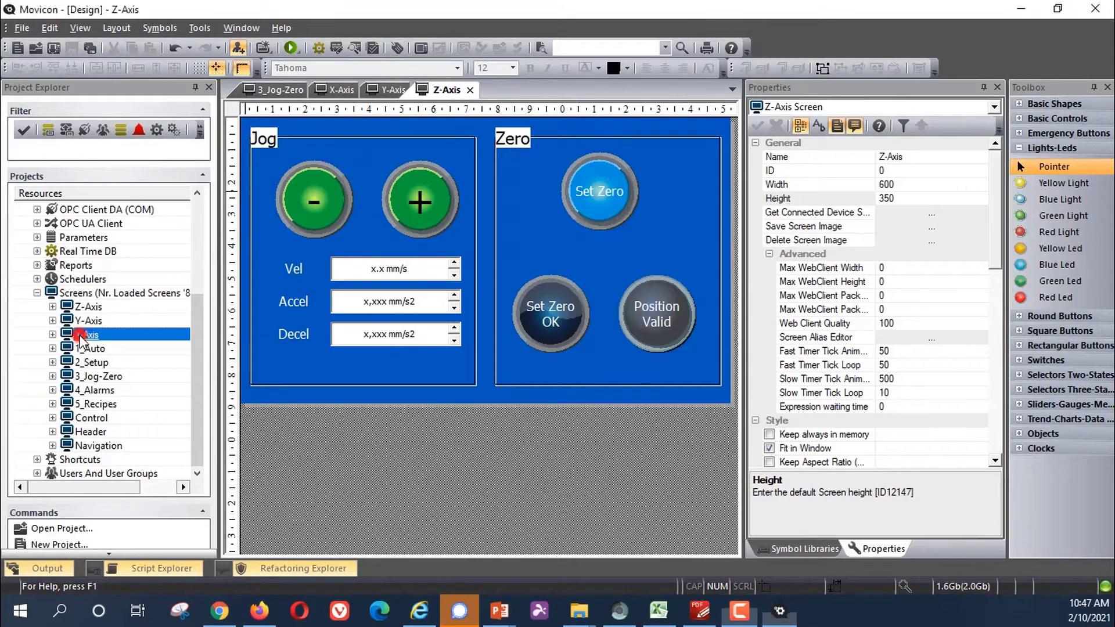
# View the Z-Axis and Y-Axis screen designs, then open the 3_Jog-Zero screen
pyautogui.click(87, 308)
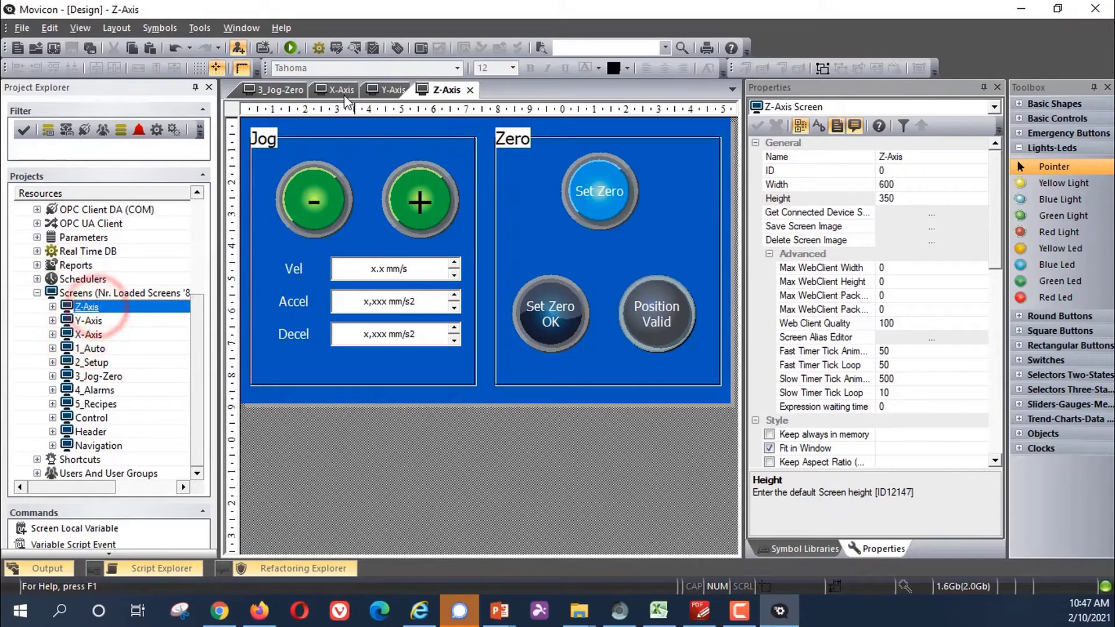
pyautogui.click(401, 89)
pyautogui.click(456, 89)
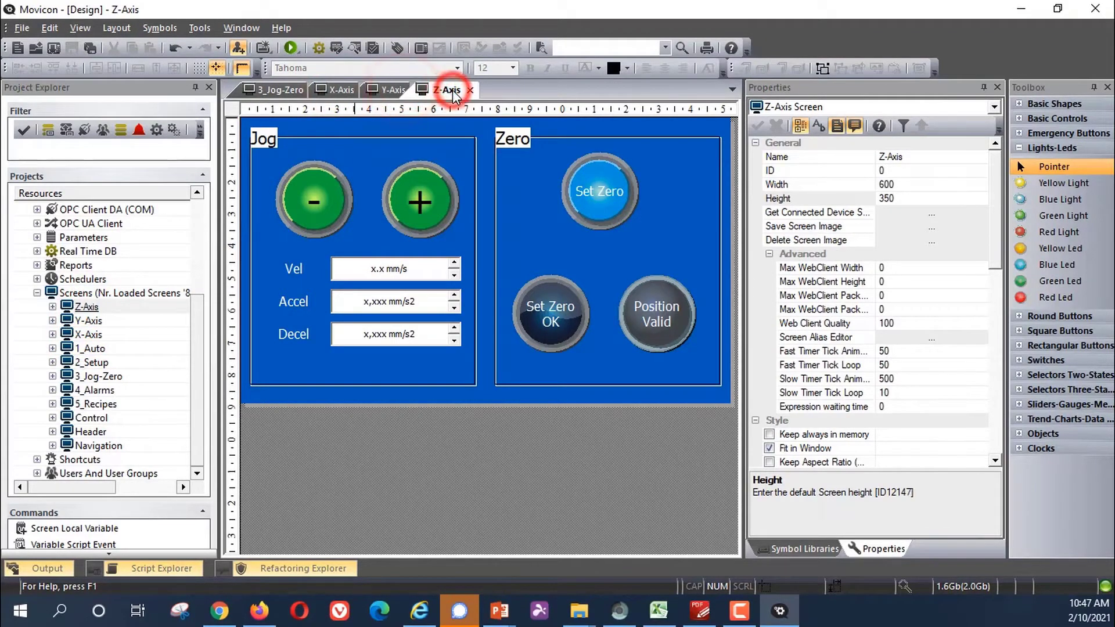
pyautogui.click(278, 90)
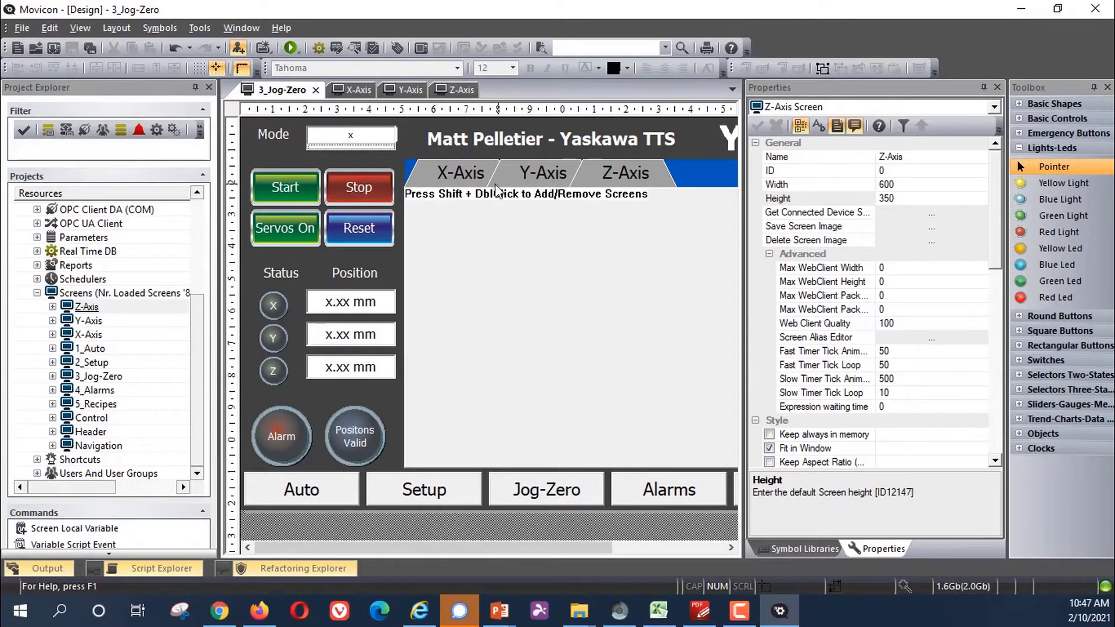
# Select the 3_Jog-Zero tab group and apply the Tab Group object from the Objects toolbox
pyautogui.click(464, 183)
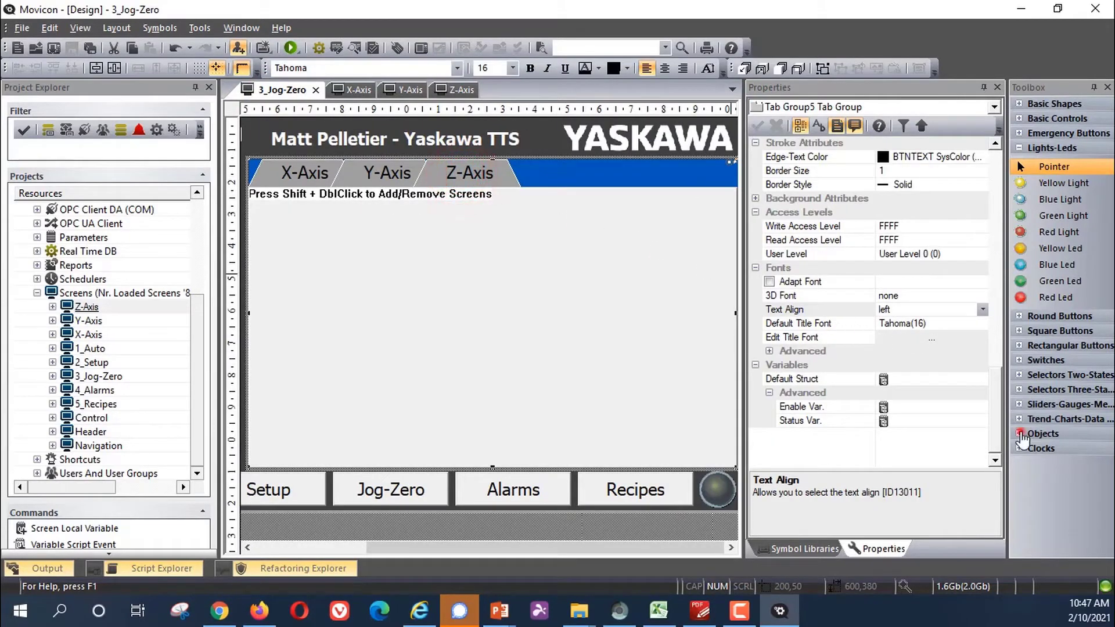
pyautogui.click(1041, 433)
pyautogui.scroll(-2, 1018, 413)
pyautogui.scroll(-2, 1021, 431)
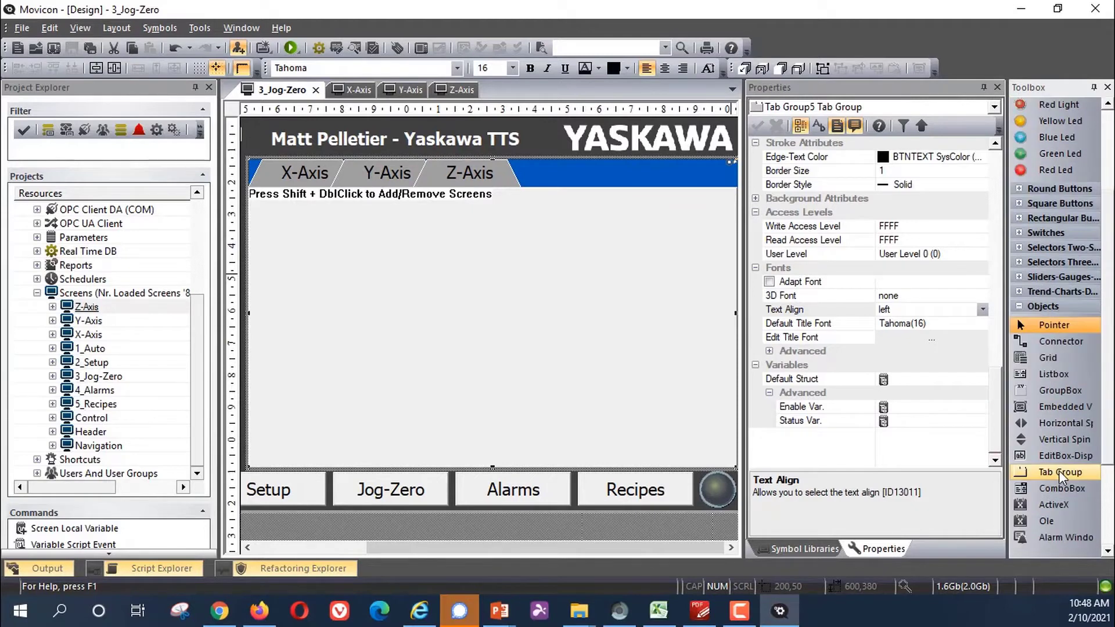
pyautogui.click(1059, 470)
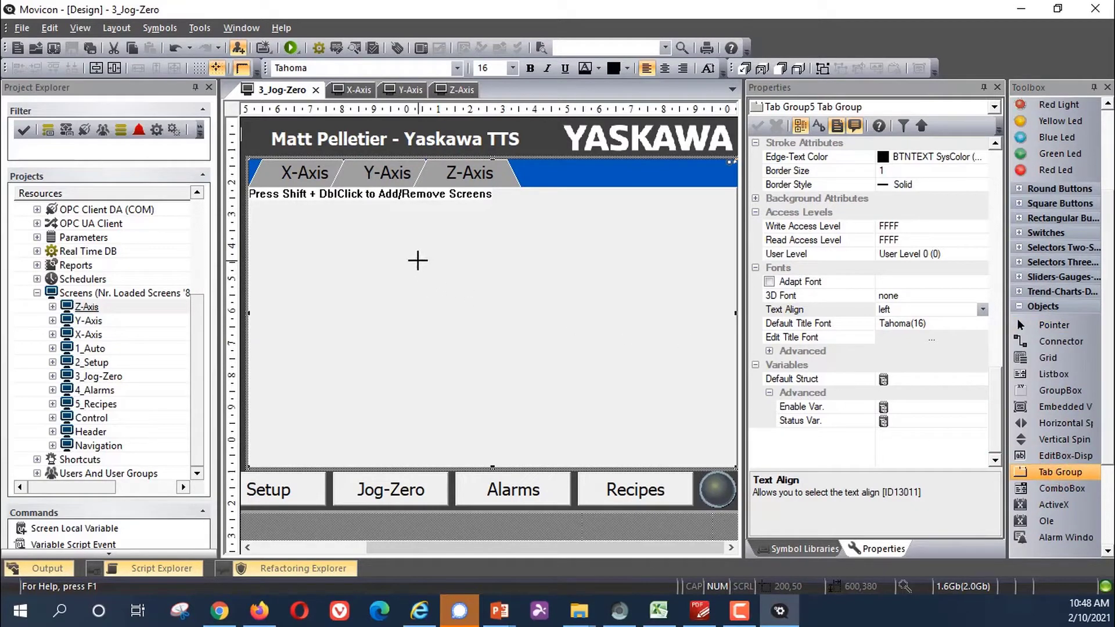
pyautogui.click(359, 201)
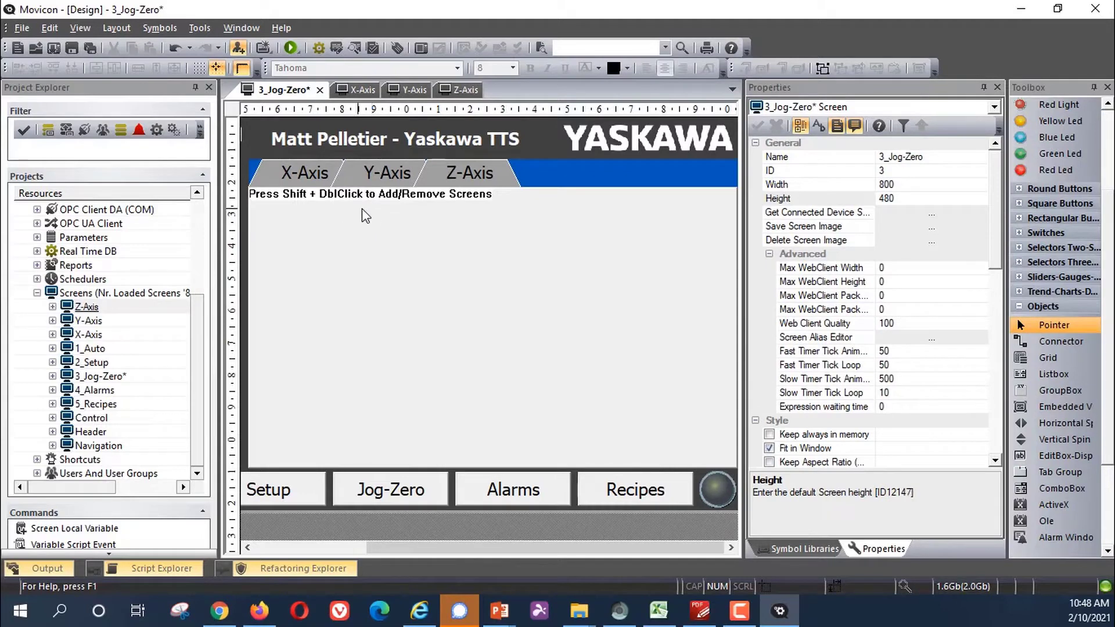
# Open the tab group's Tab Screen List and select the Y-Axis and Z-Axis entries
pyautogui.keyDown('shift'); pyautogui.doubleClick(382, 213); pyautogui.keyUp('shift')
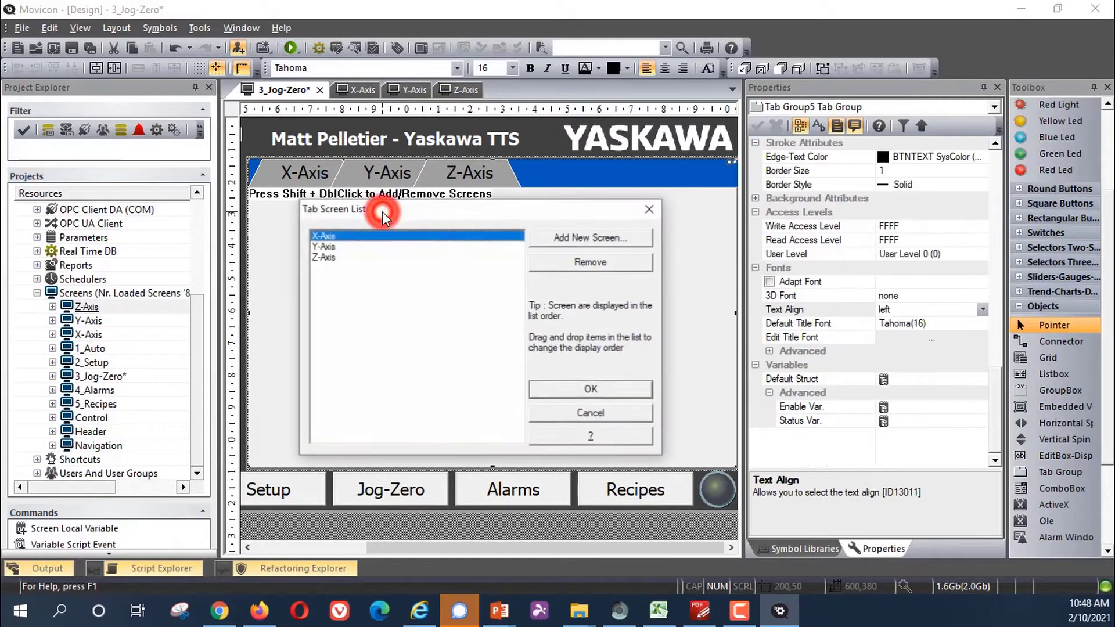
pyautogui.click(325, 247)
pyautogui.click(333, 257)
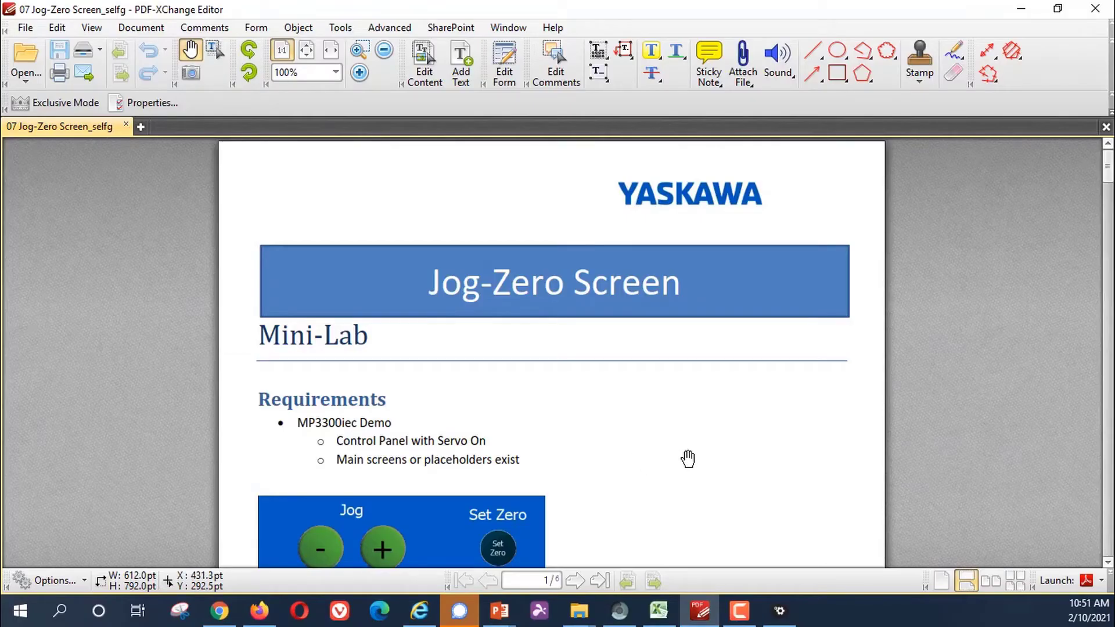
# Scroll through the lab PDF's Requirements section and back up
pyautogui.scroll(-3, 688, 459)
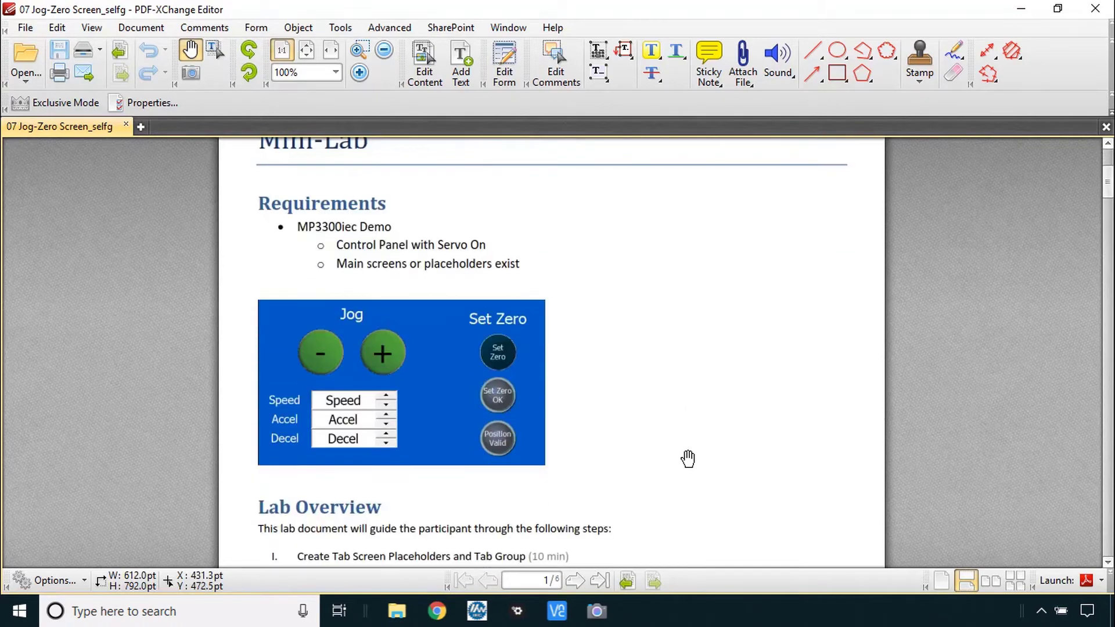
pyautogui.scroll(2, 688, 459)
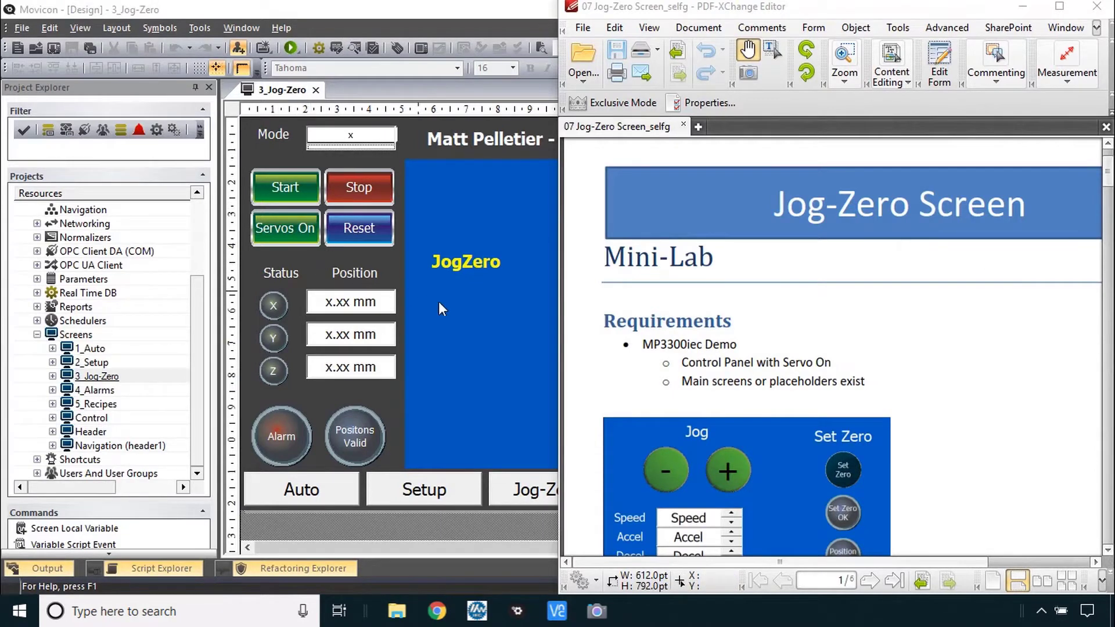
# Scroll the lab PDF past Lab Overview and Lab Goal to 'Create Tab Screen Placeholders'
pyautogui.scroll(-1, 940, 380)
pyautogui.scroll(-10, 939, 380)
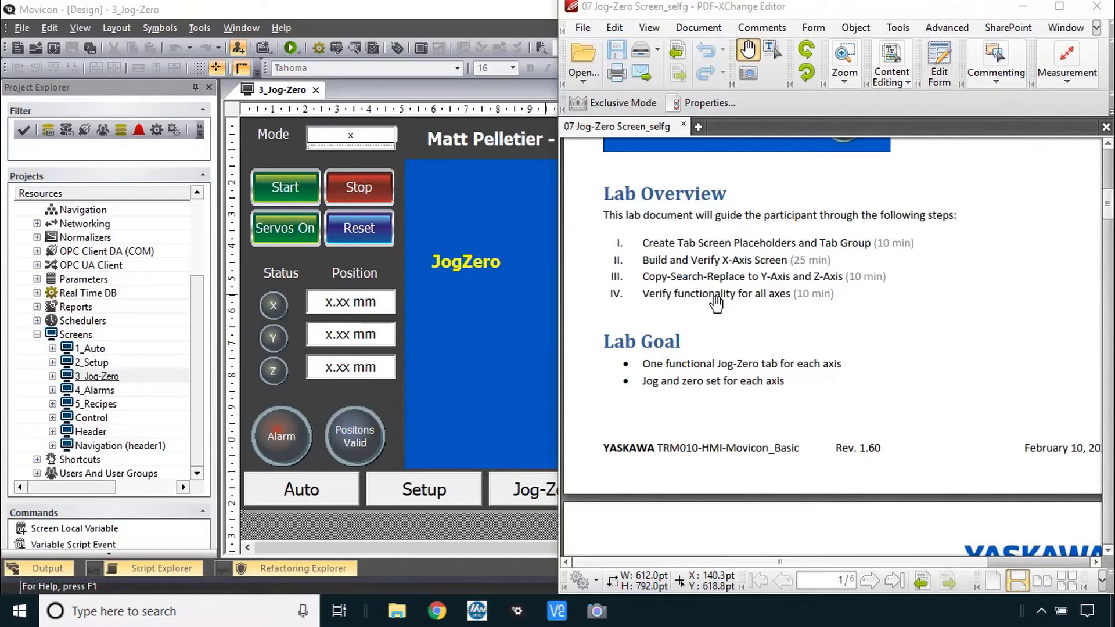
pyautogui.scroll(-5, 780, 320)
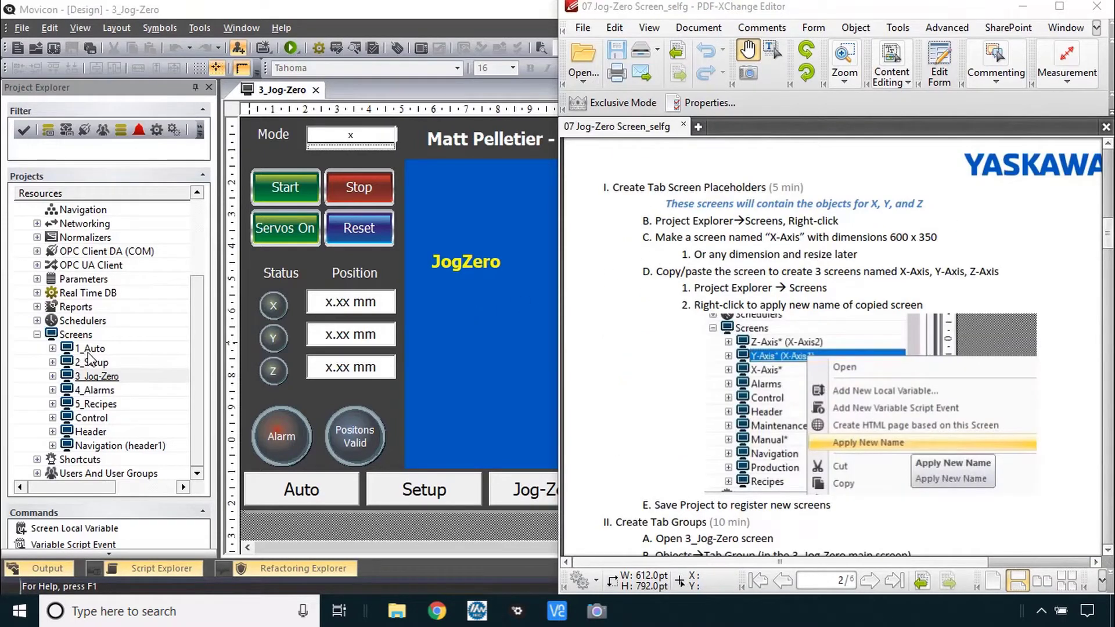
# Add a new screen named X-Axis to the project's Screens folder
pyautogui.click(76, 335)
pyautogui.rightClick(77, 335)
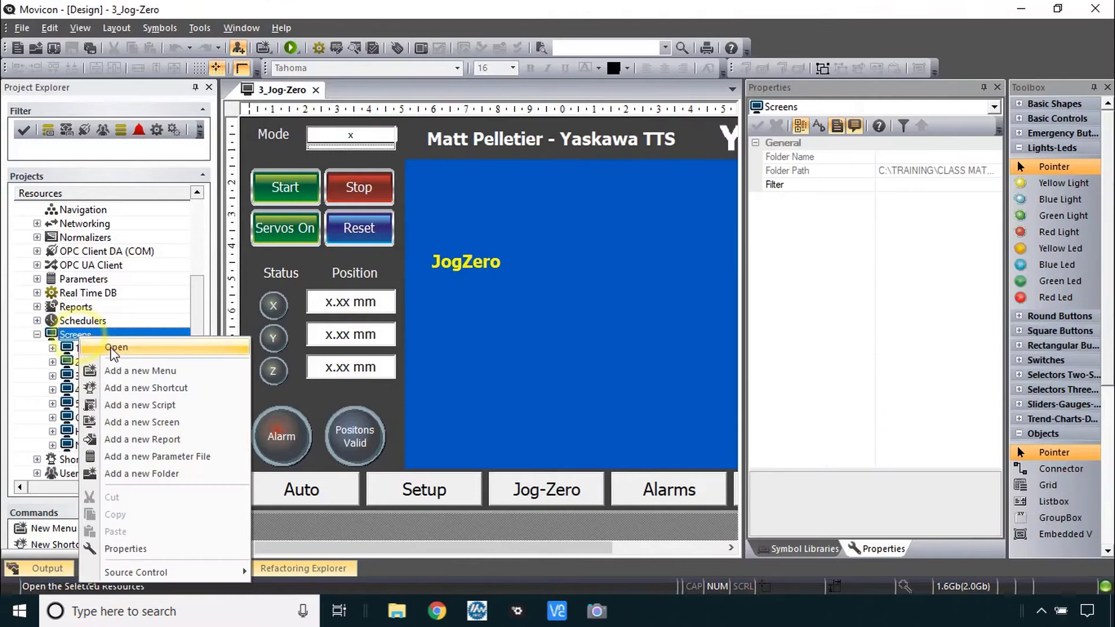
pyautogui.click(169, 422)
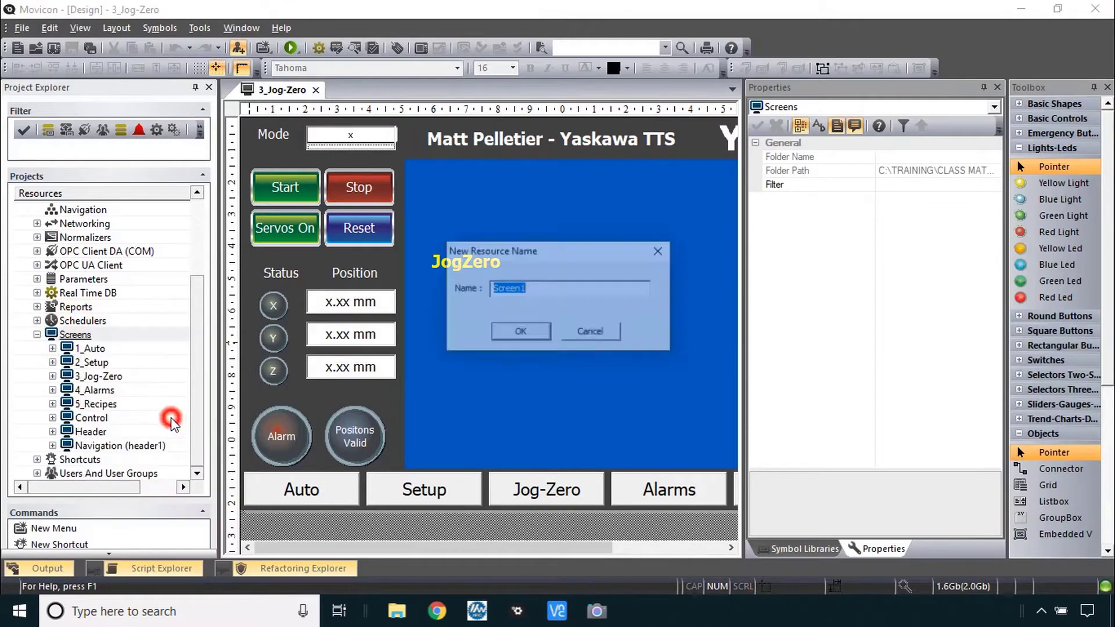
pyautogui.write('X-Axis')
pyautogui.press('Return')
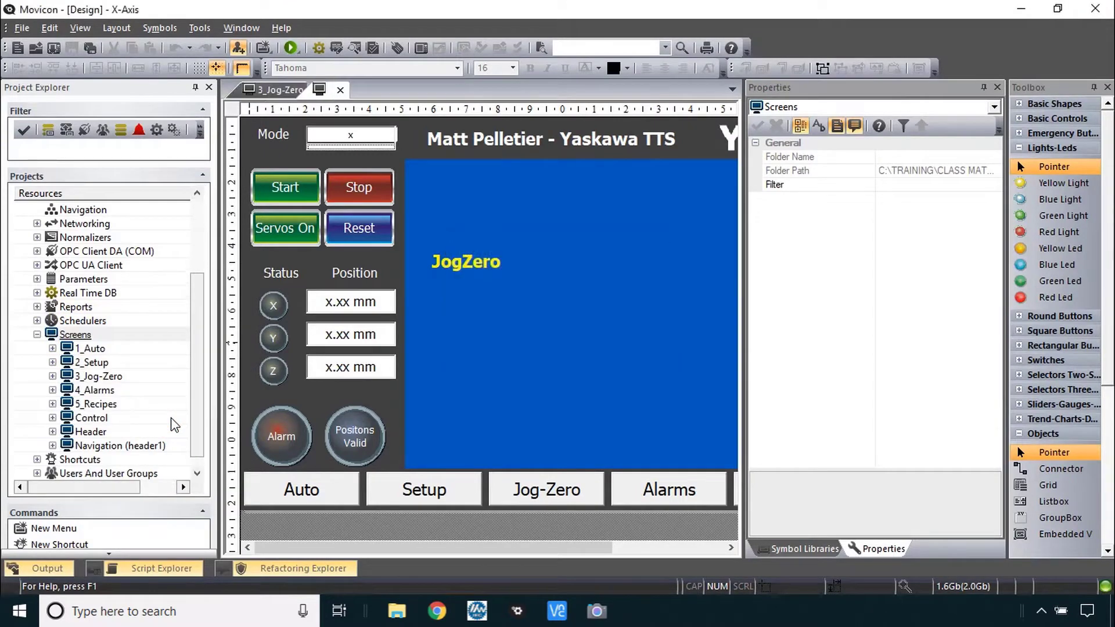
# Copy and paste the X-Axis screen twice, renaming the copies Y-Axis and Z-Axis
pyautogui.rightClick(89, 349)
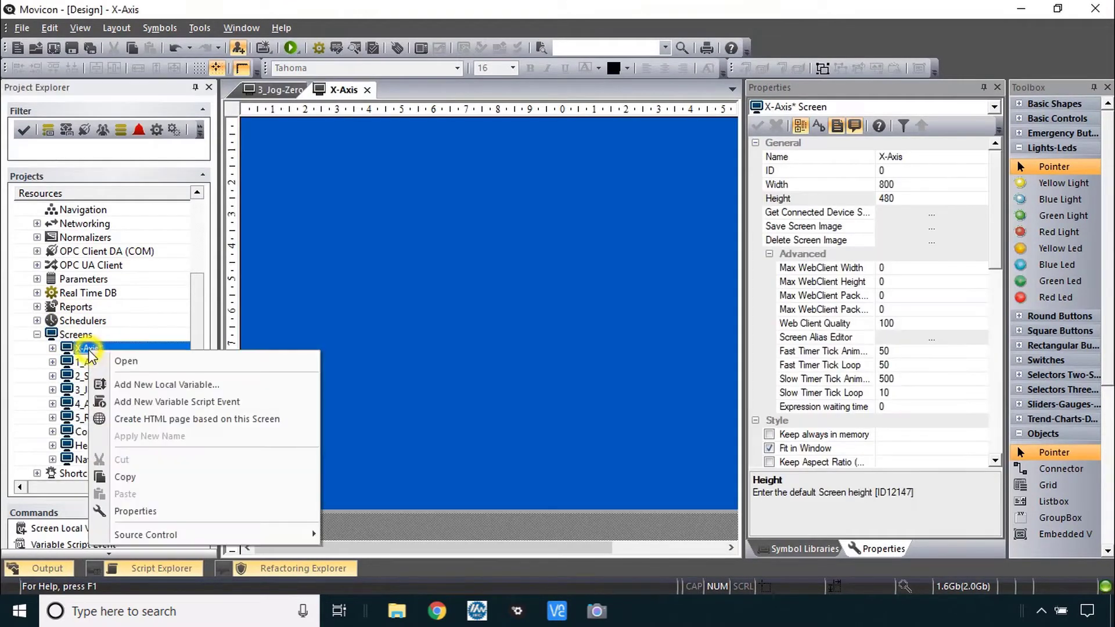
pyautogui.click(149, 484)
pyautogui.hotkey('ctrl', 'v')
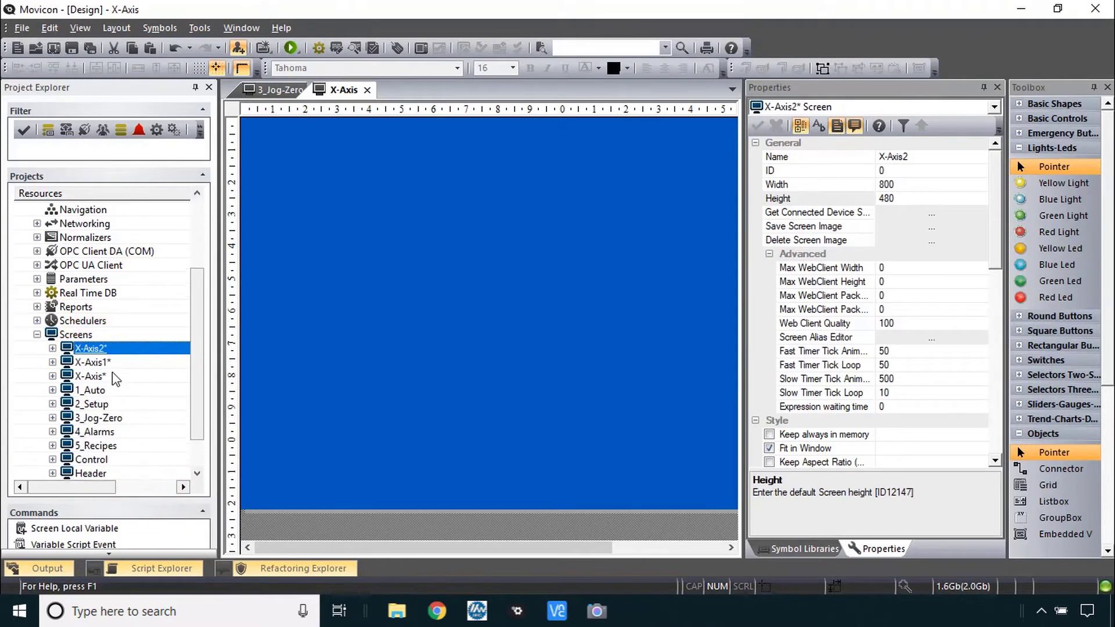
pyautogui.click(93, 363)
pyautogui.press('F2')
pyautogui.write('Y')
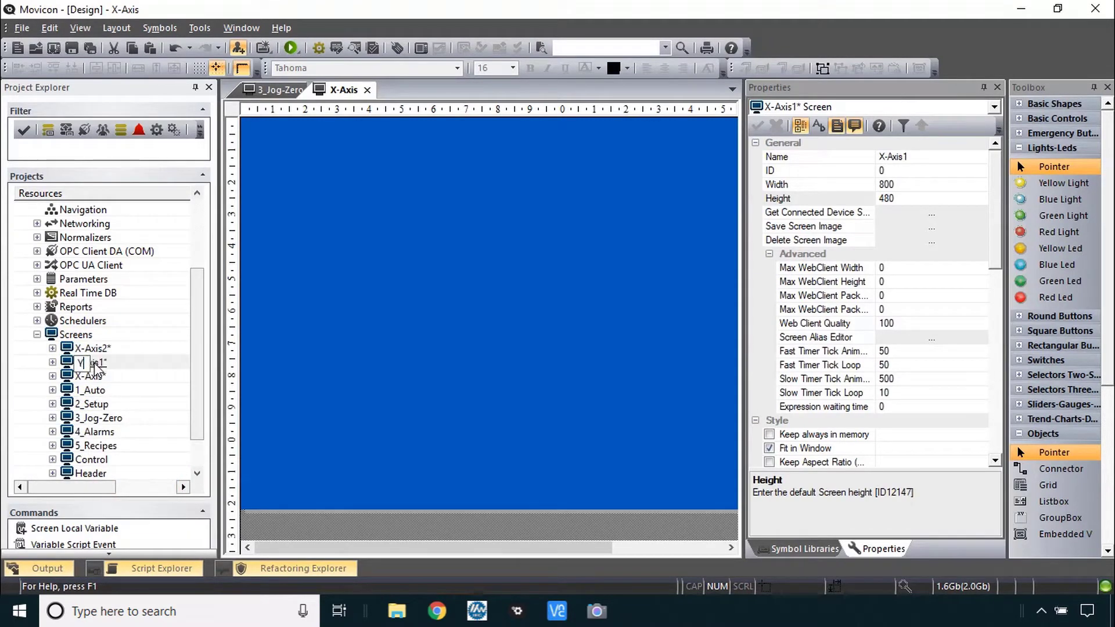
pyautogui.write('-Axis')
pyautogui.press('Return')
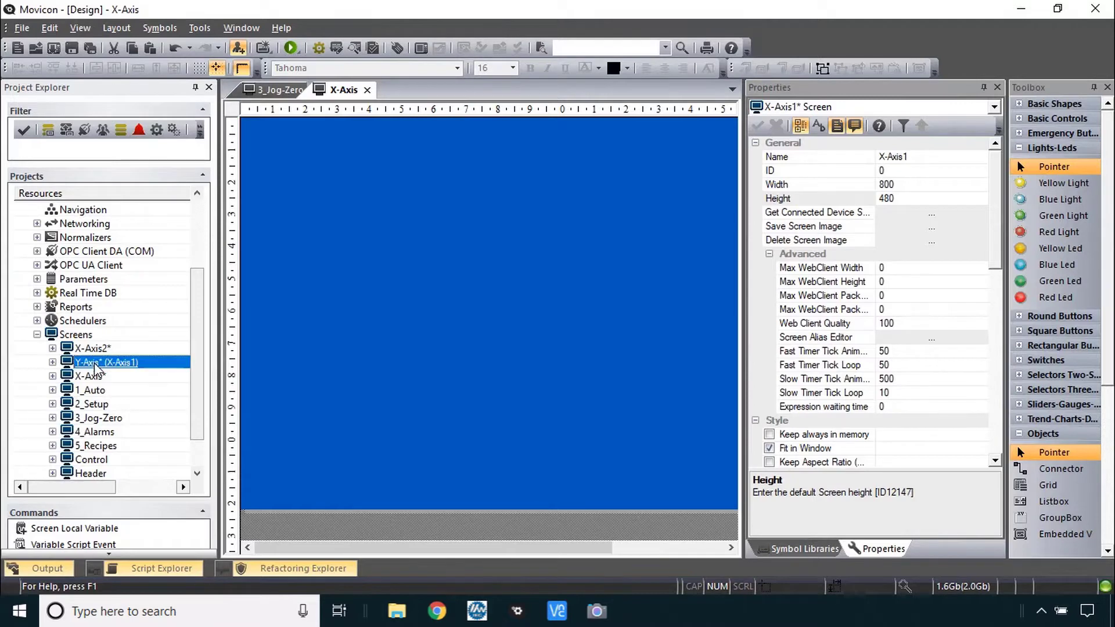
pyautogui.click(95, 349)
pyautogui.press('F2')
pyautogui.write('Z-Axis')
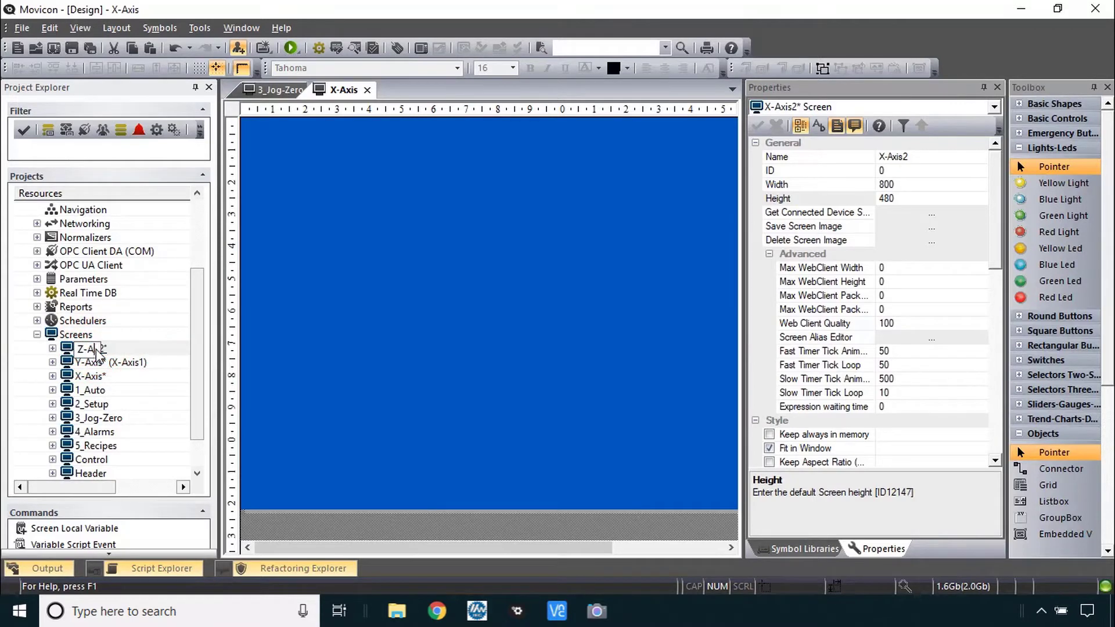
pyautogui.press('Return')
# Close the open X-Axis and 3_Jog-Zero screens and run Edit > Apply Renamed Variables and Resources
pyautogui.rightClick(97, 351)
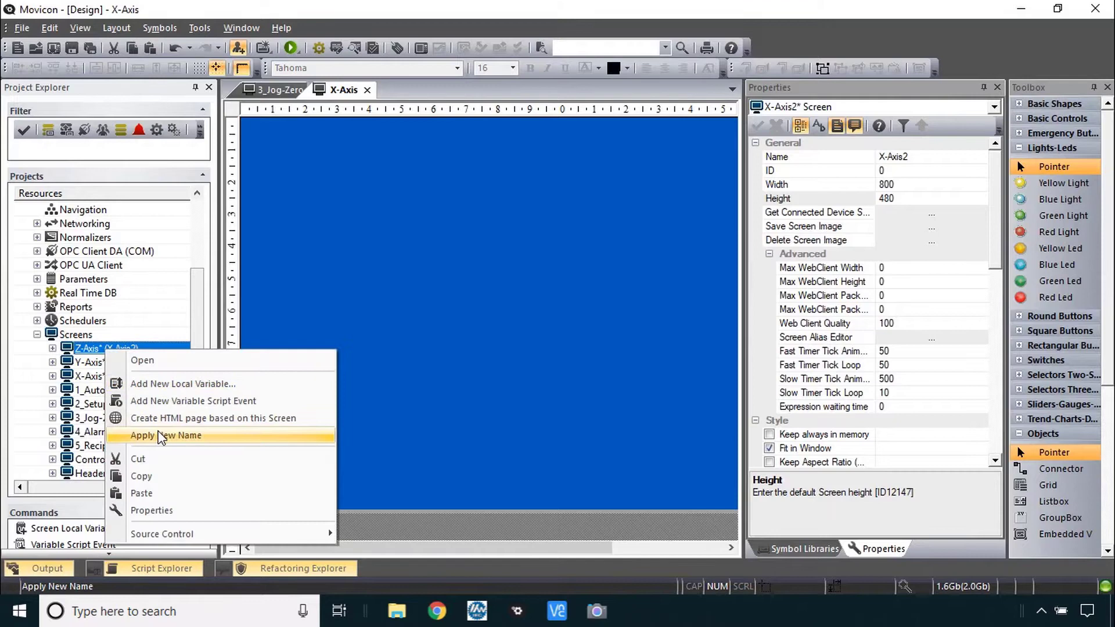
pyautogui.click(367, 90)
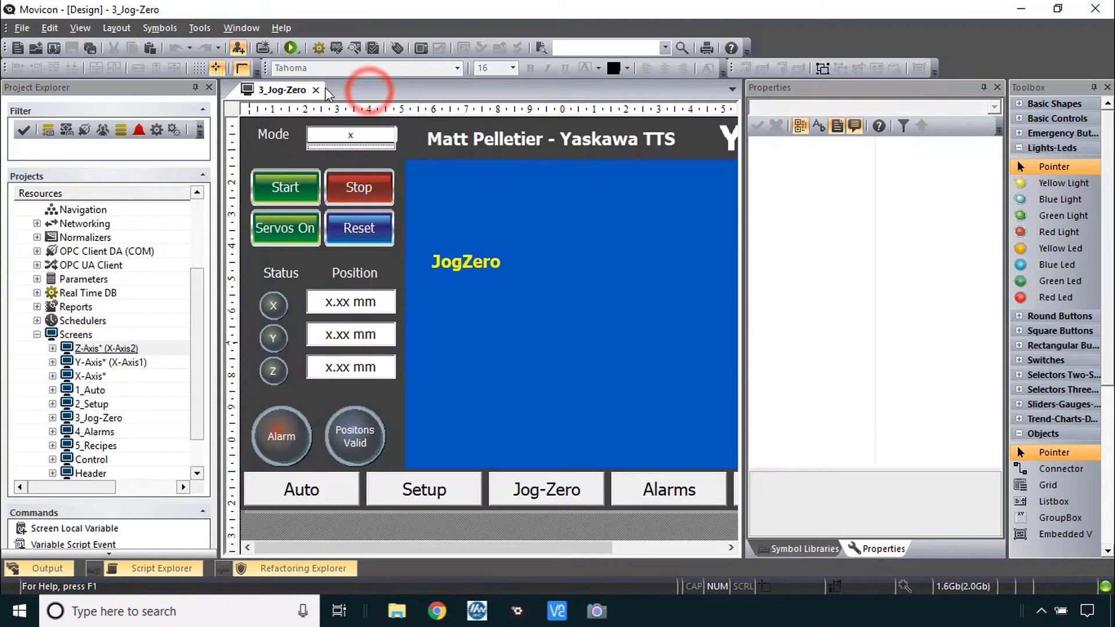
pyautogui.click(317, 90)
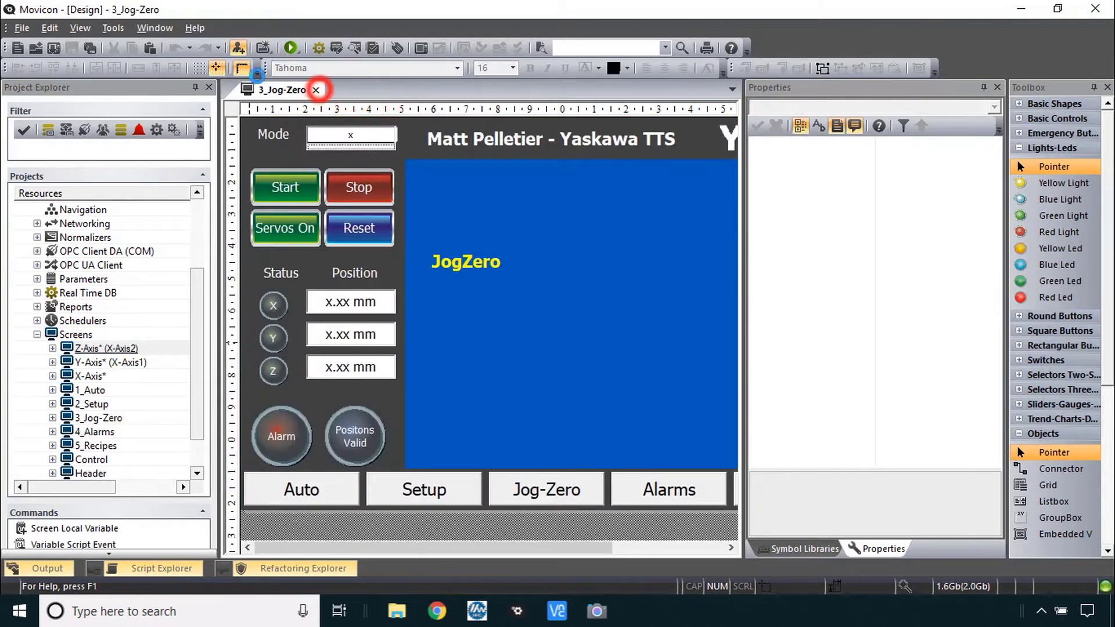
pyautogui.click(50, 28)
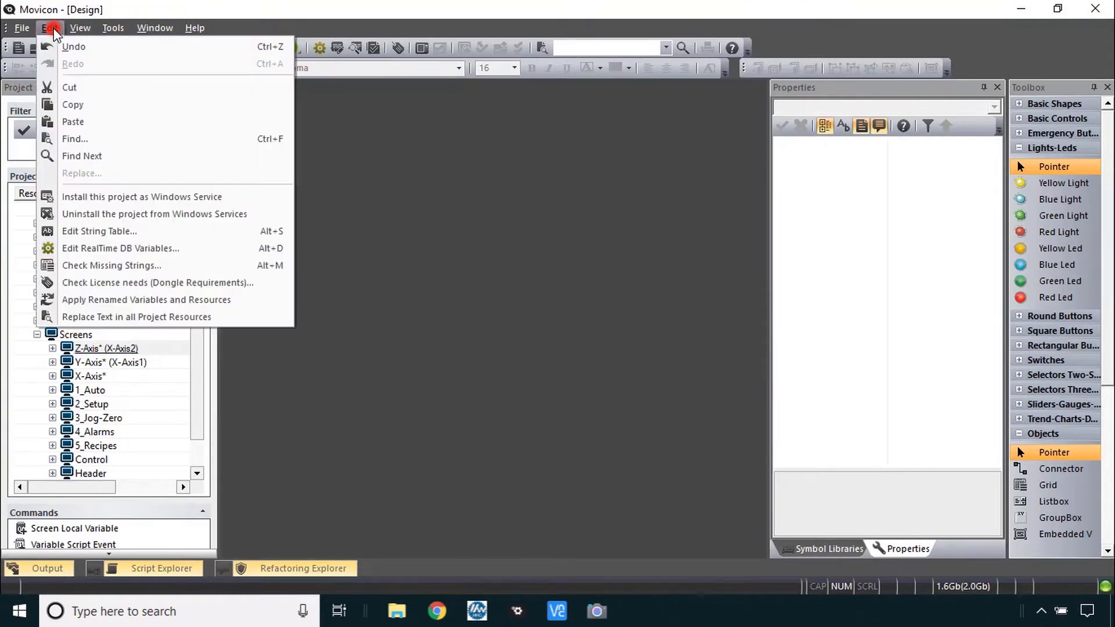
pyautogui.click(148, 301)
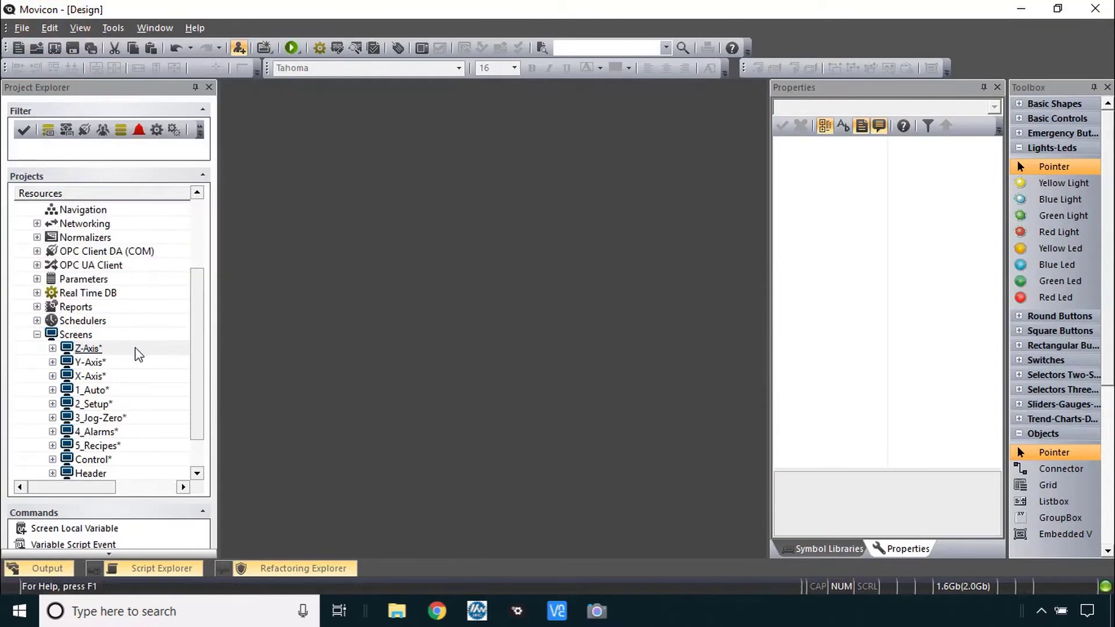
# Save the project with Ctrl+S and scroll the instructions PDF
pyautogui.hotkey('ctrl', 's')
pyautogui.hotkey('alt', 'Tab')
pyautogui.scroll(-1, 632, 148)
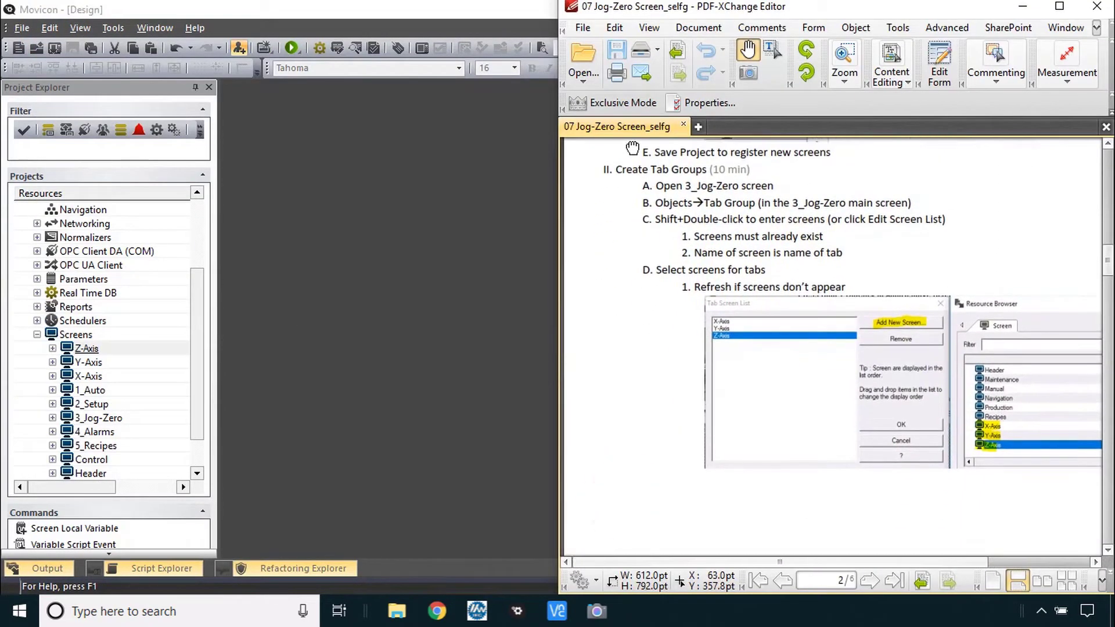
pyautogui.moveTo(620, 254); pyautogui.dragTo(616, 249)
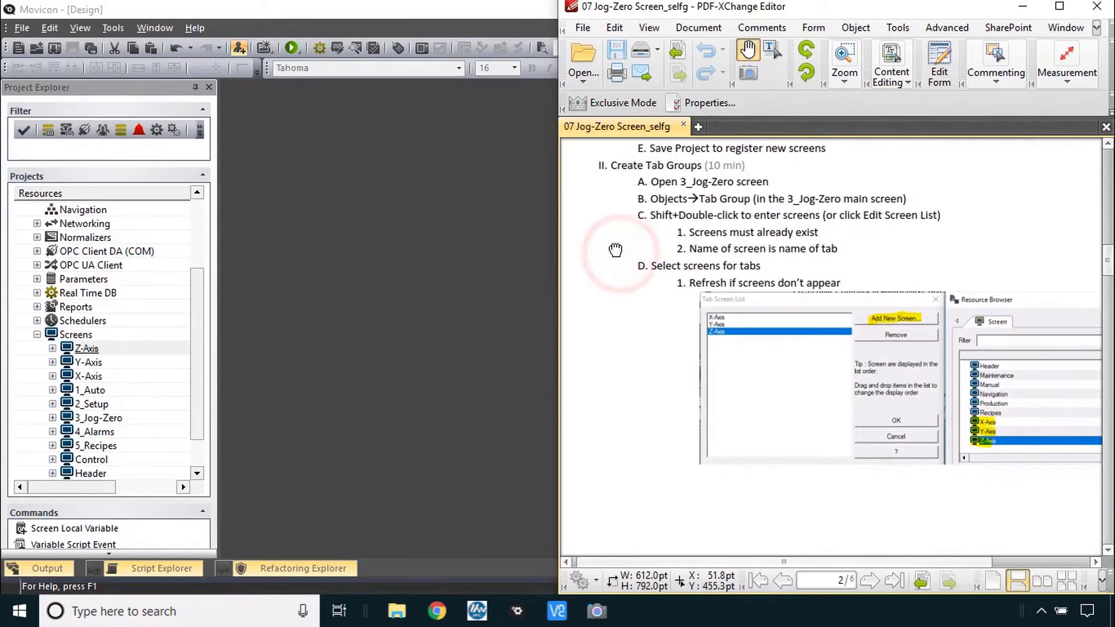
# Open the 3_Jog-Zero screen and delete the JogZero placeholder text
pyautogui.doubleClick(95, 419)
pyautogui.click(497, 264)
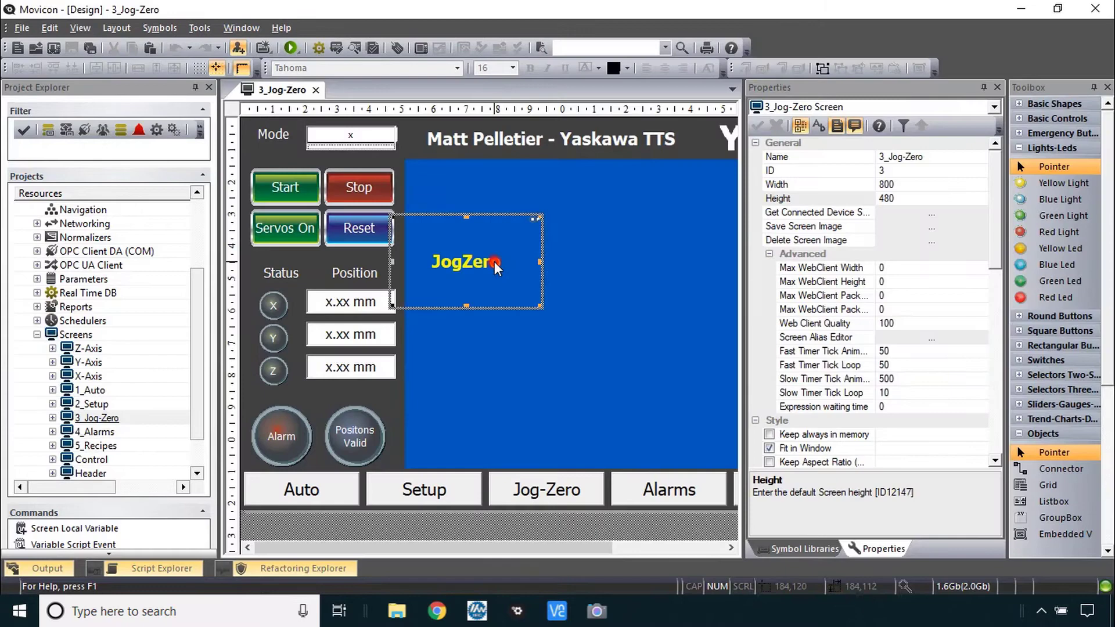
pyautogui.press('Delete')
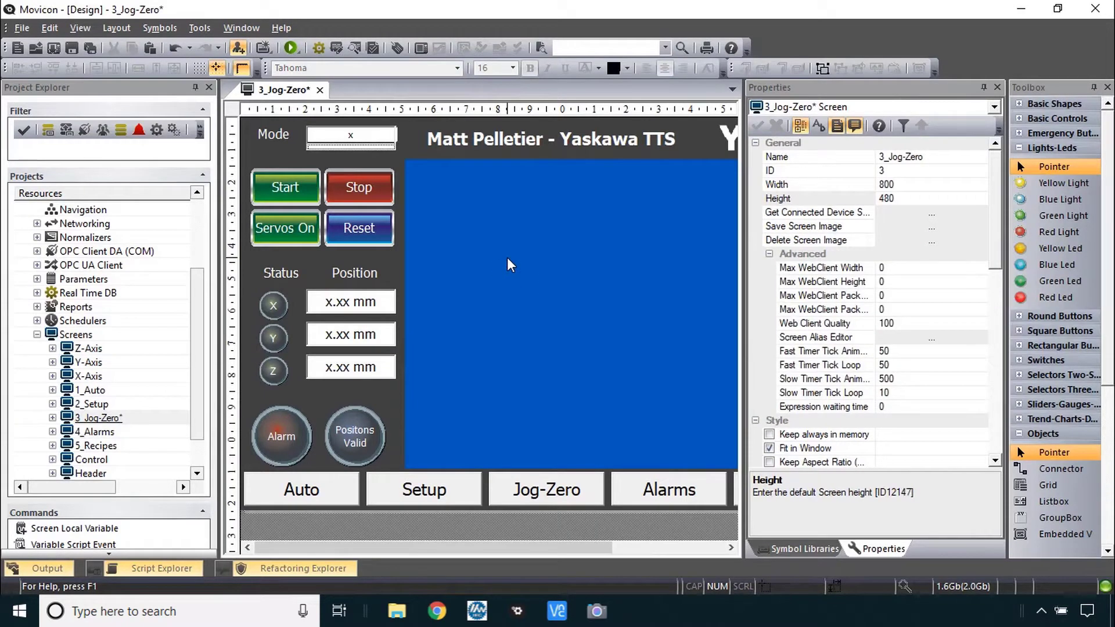
# Draw a Tab Group over the blue area, sized 600 by 380 at position 200, 50
pyautogui.scroll(-5, 1104, 430)
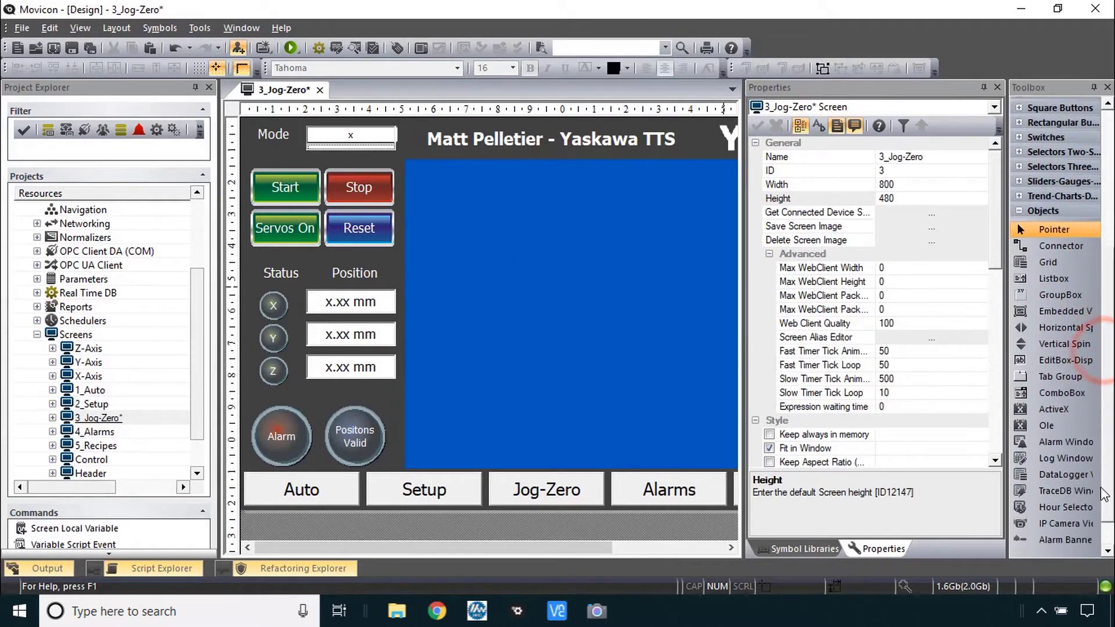
pyautogui.click(1060, 366)
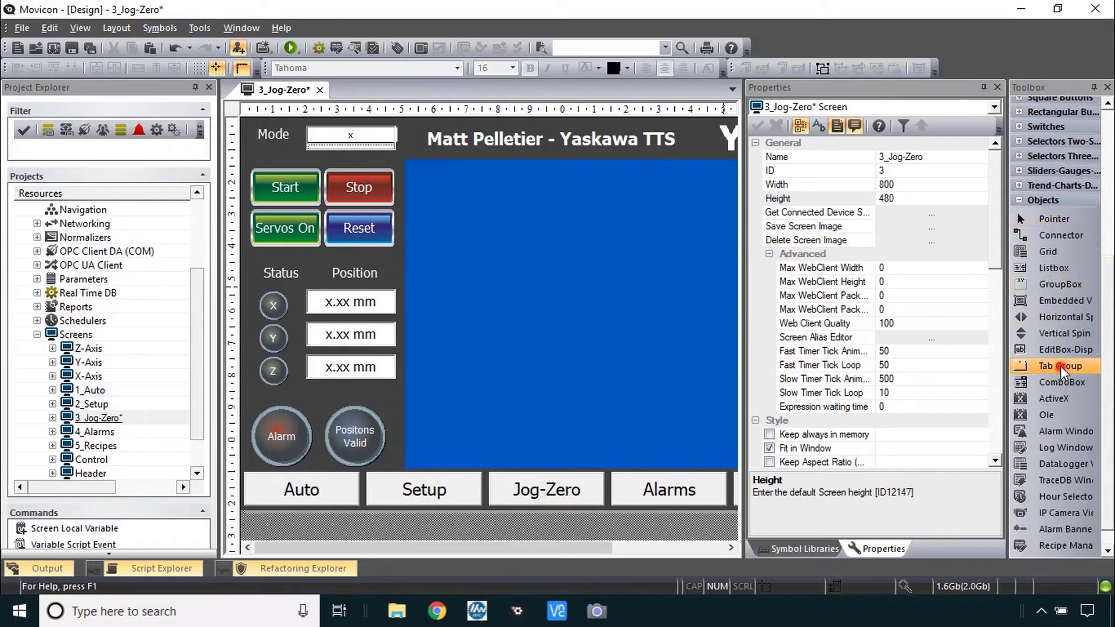
pyautogui.scroll(-2, 428, 173)
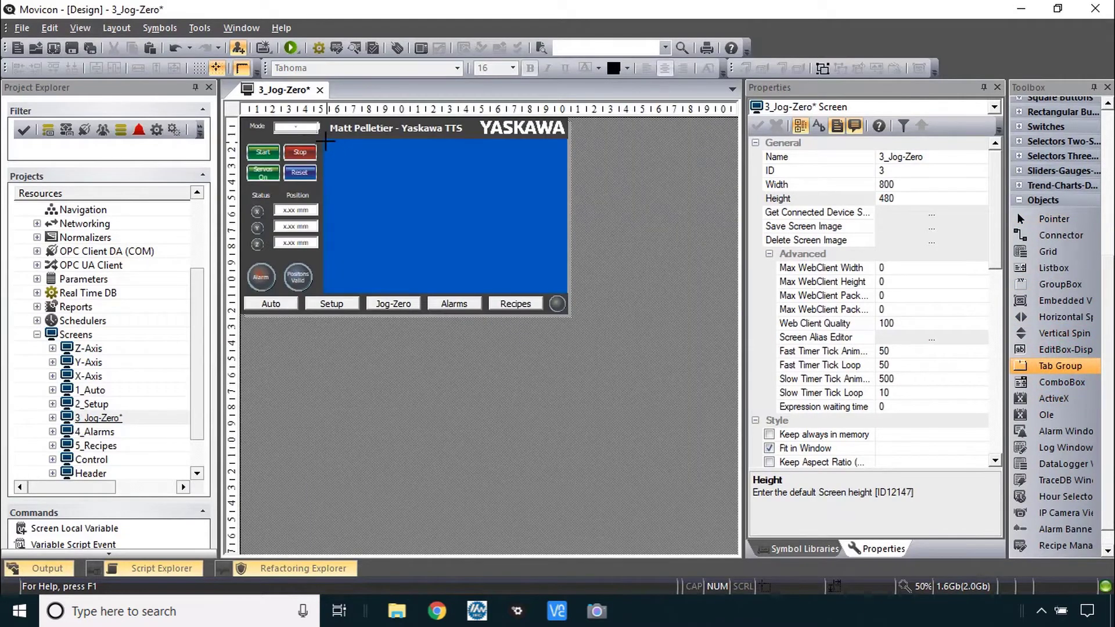
pyautogui.moveTo(323, 138); pyautogui.dragTo(571, 288)
pyautogui.scroll(2, 567, 294)
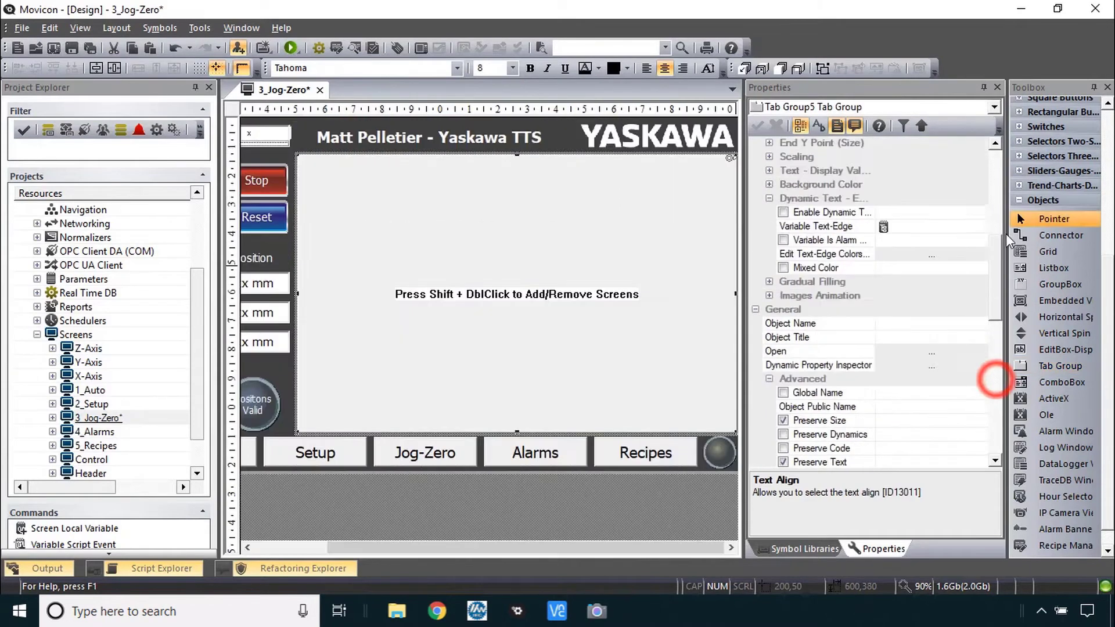
pyautogui.scroll(5, 995, 374)
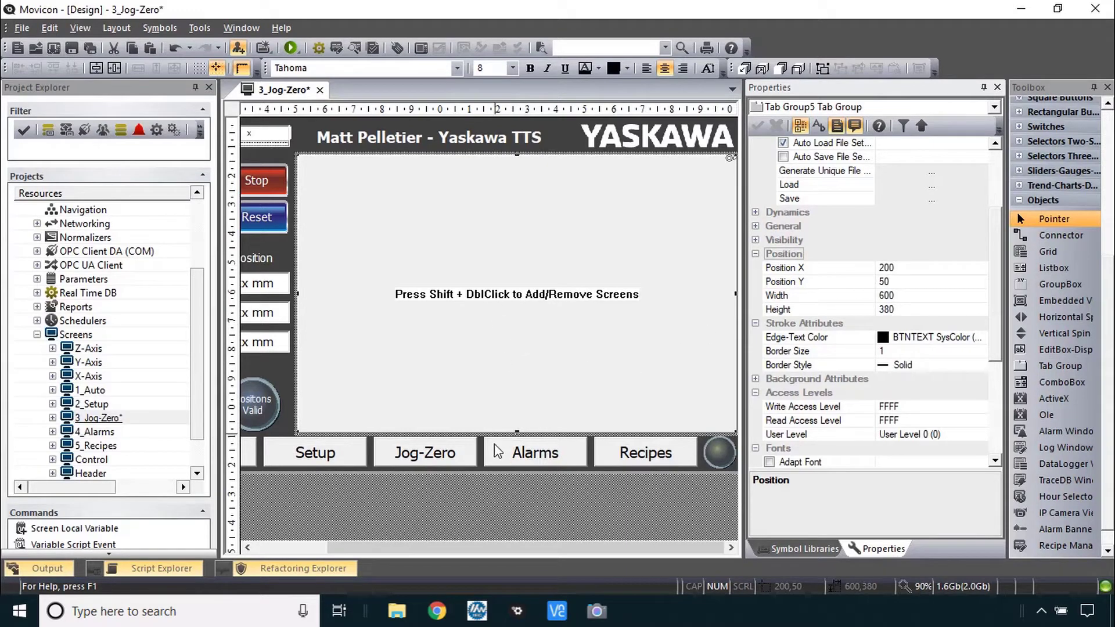
pyautogui.click(495, 526)
pyautogui.click(465, 352)
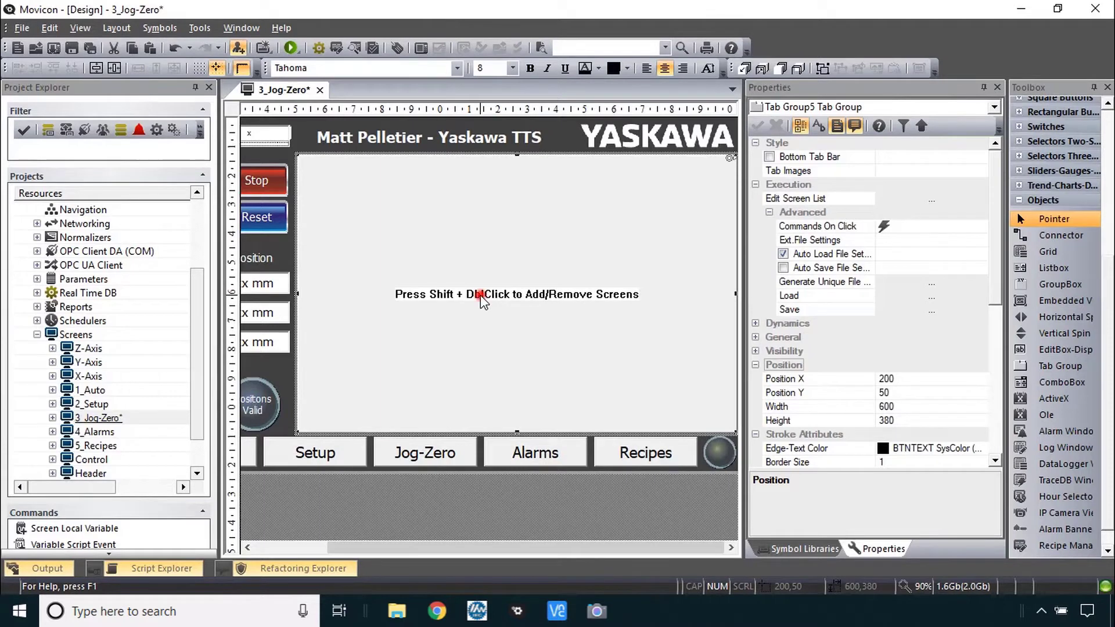
# Add the X-Axis, Y-Axis and Z-Axis screens to the tab group's screen list
pyautogui.keyDown('shift'); pyautogui.doubleClick(480, 296); pyautogui.keyUp('shift')
pyautogui.click(580, 238)
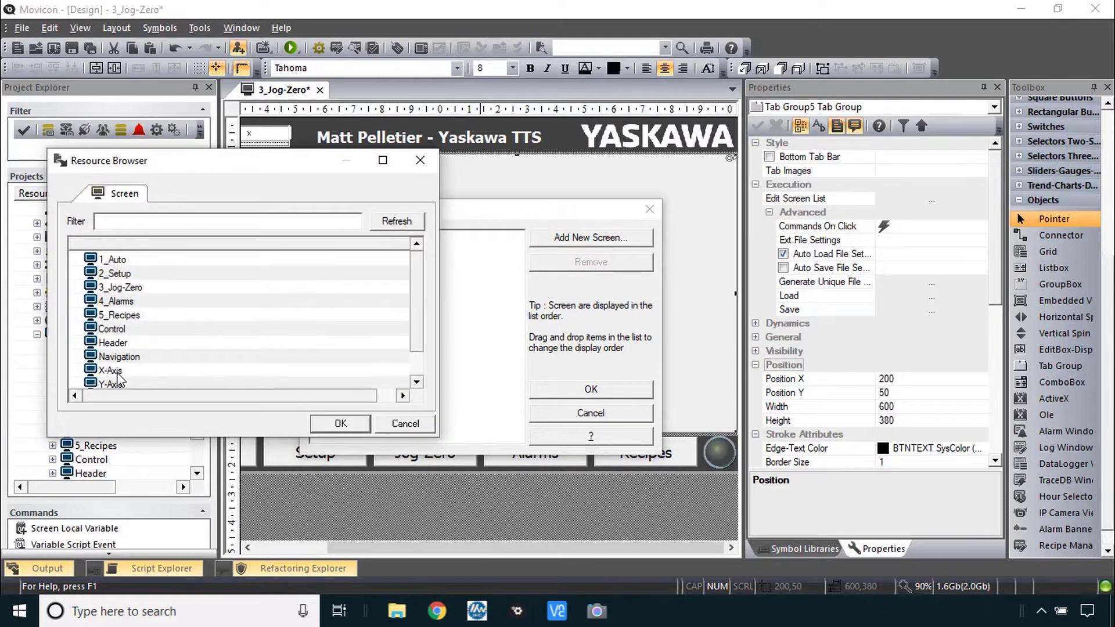
pyautogui.click(110, 370)
pyautogui.click(341, 423)
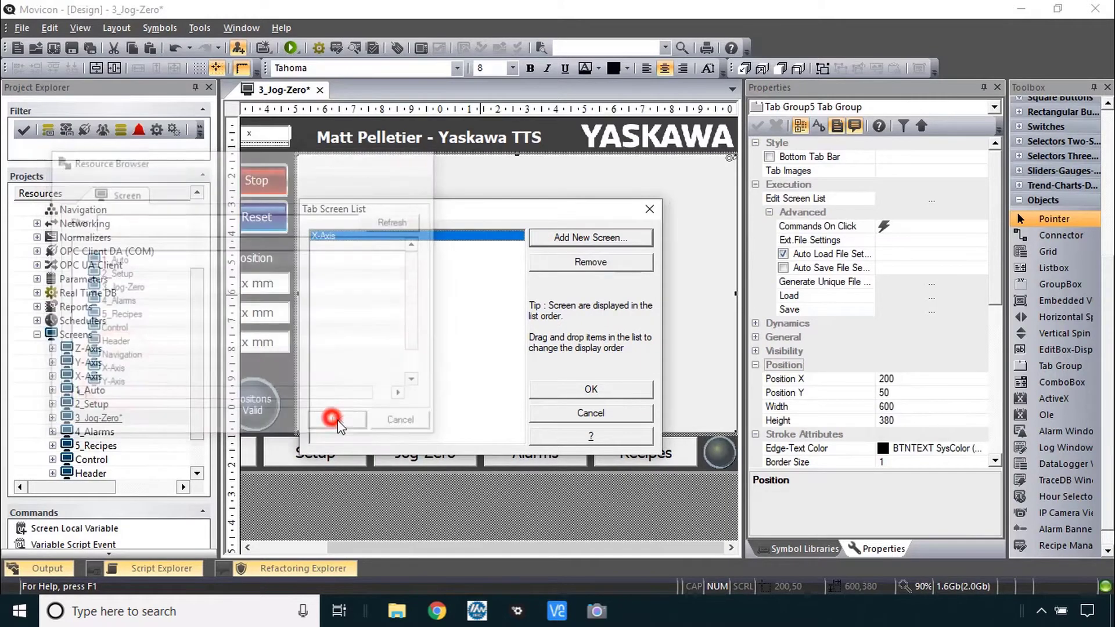
pyautogui.click(572, 241)
pyautogui.click(108, 377)
pyautogui.click(342, 427)
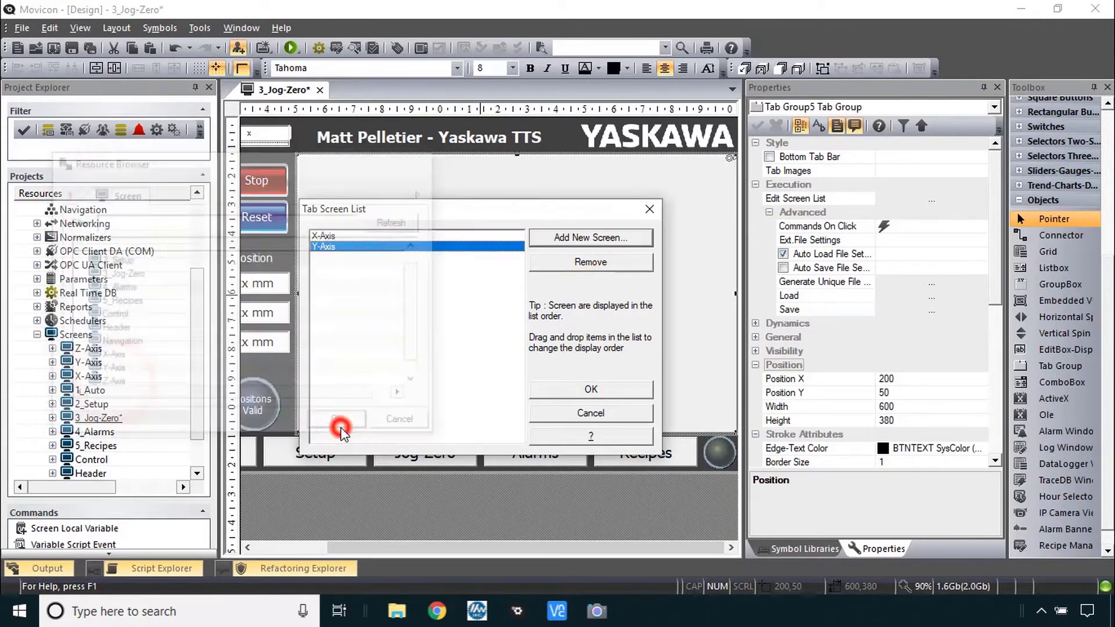
pyautogui.click(599, 237)
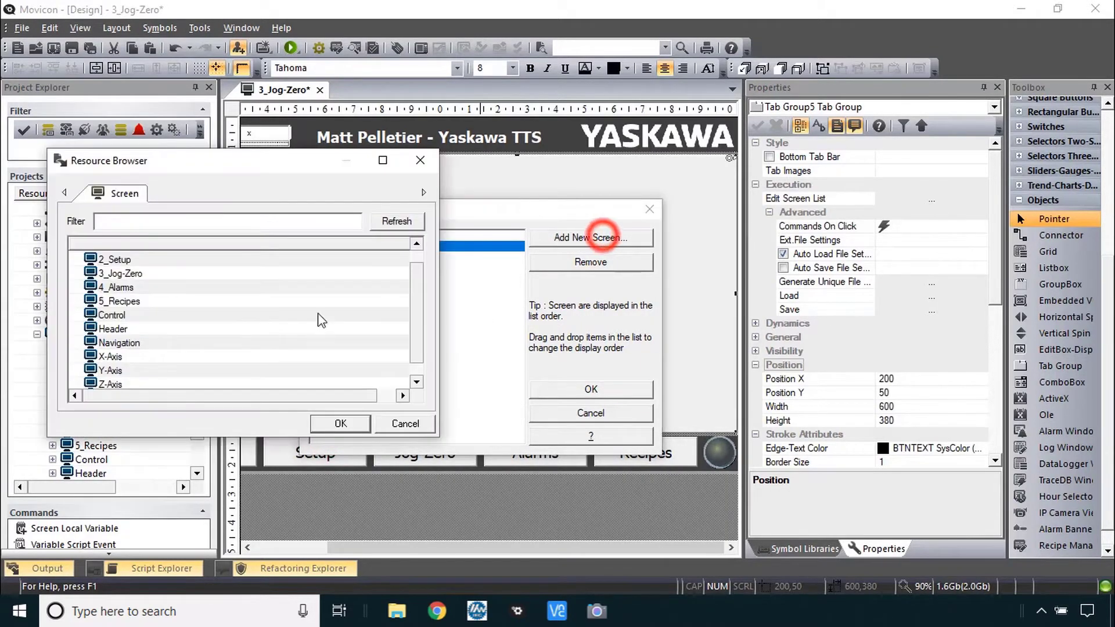
pyautogui.click(119, 385)
pyautogui.click(337, 421)
# Refresh and close the screen browser, then confirm the three-tab list with OK
pyautogui.click(574, 239)
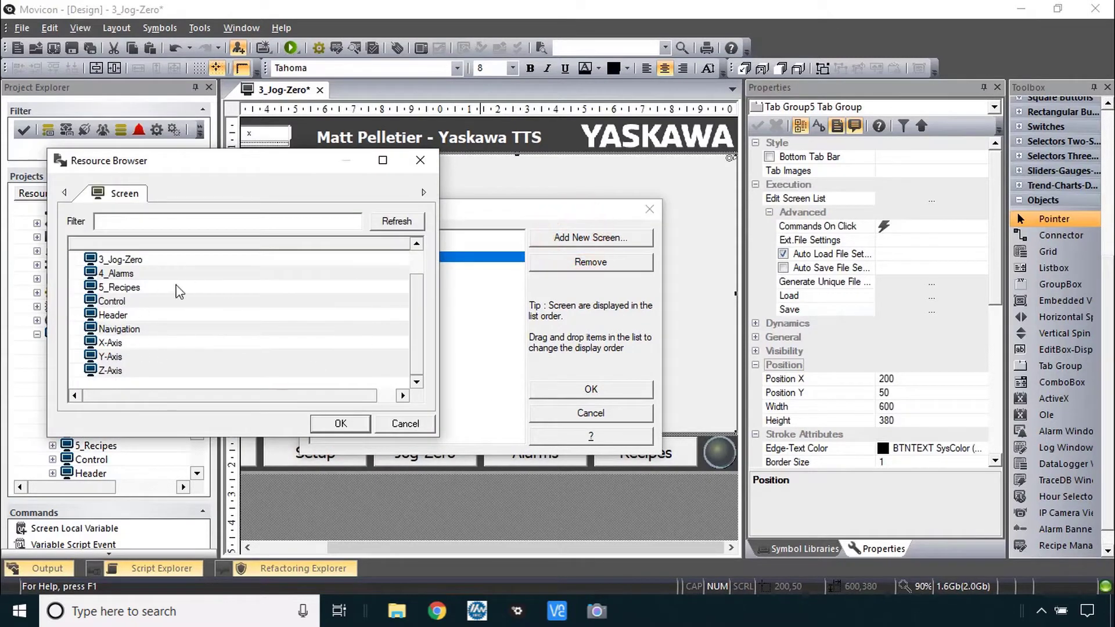
pyautogui.click(387, 229)
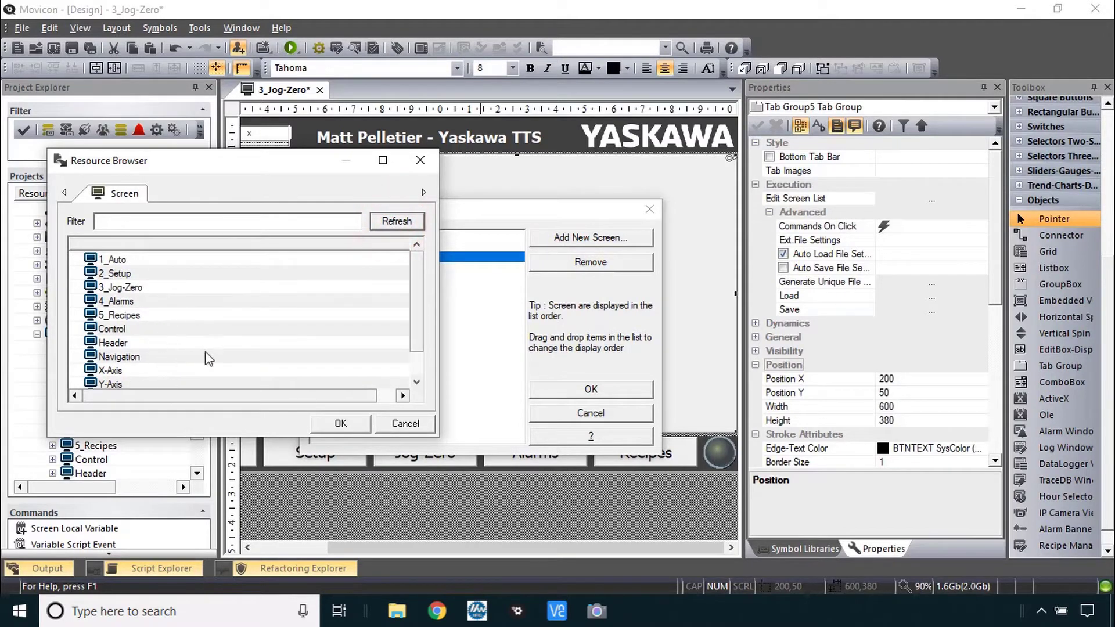
pyautogui.click(339, 424)
pyautogui.click(578, 393)
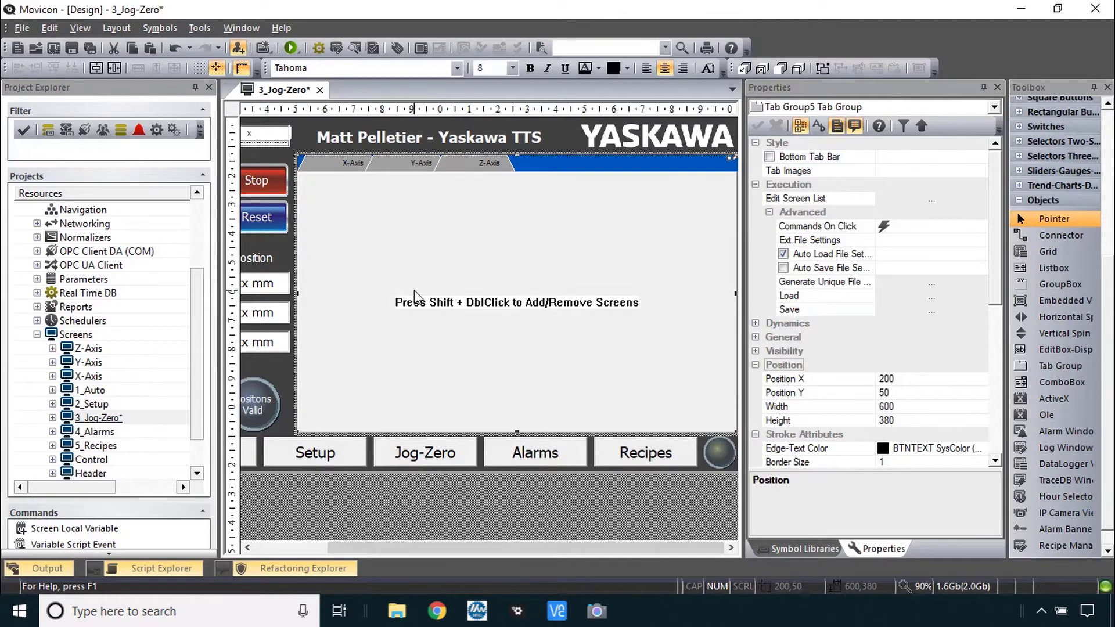
# Set the tab group's caption font size to 16 and left-align its hint text
pyautogui.hotkey('alt', 'Tab')
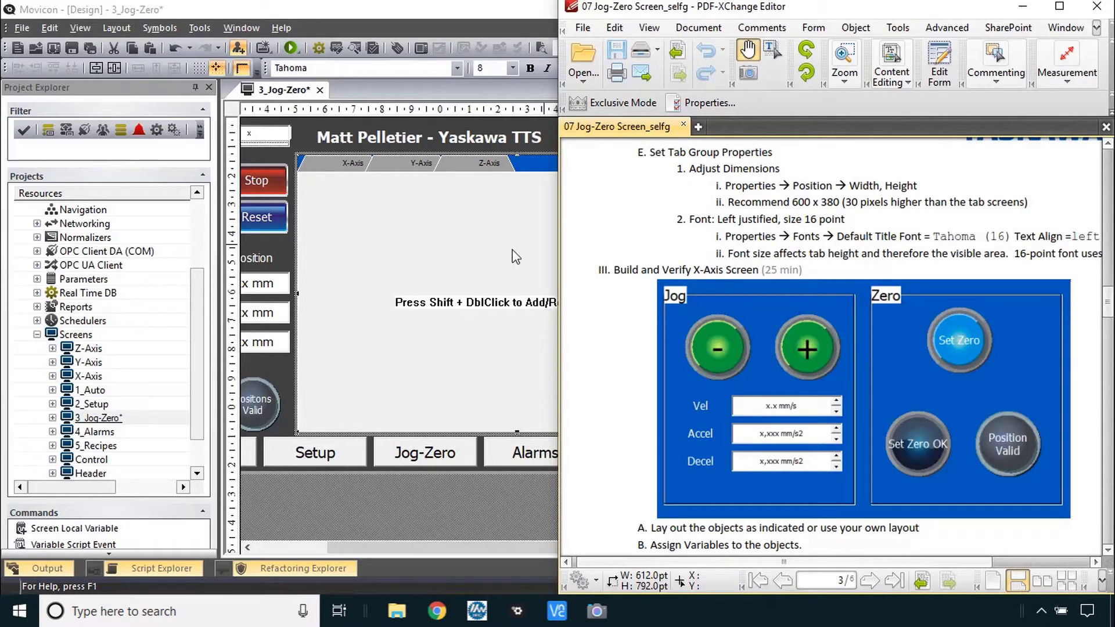
pyautogui.click(464, 249)
pyautogui.click(512, 68)
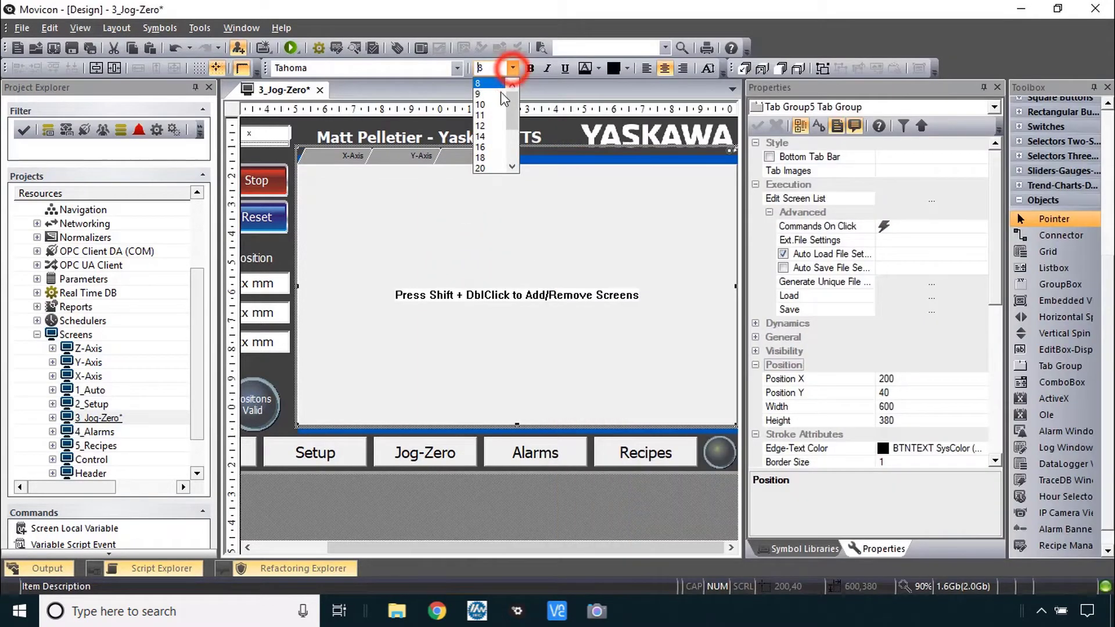
pyautogui.click(494, 150)
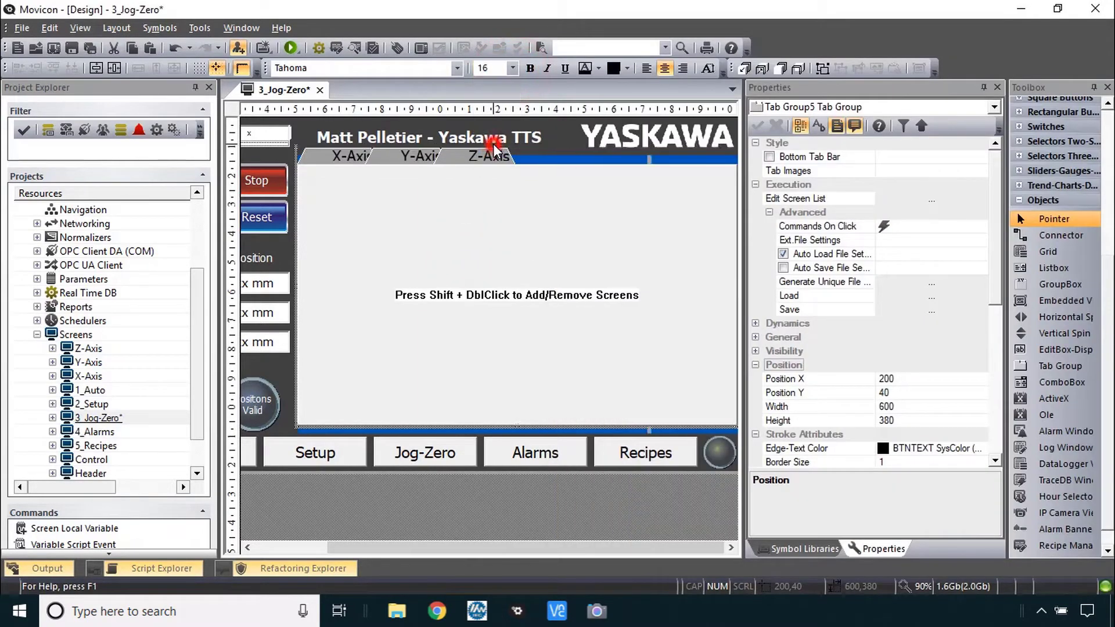
pyautogui.click(644, 68)
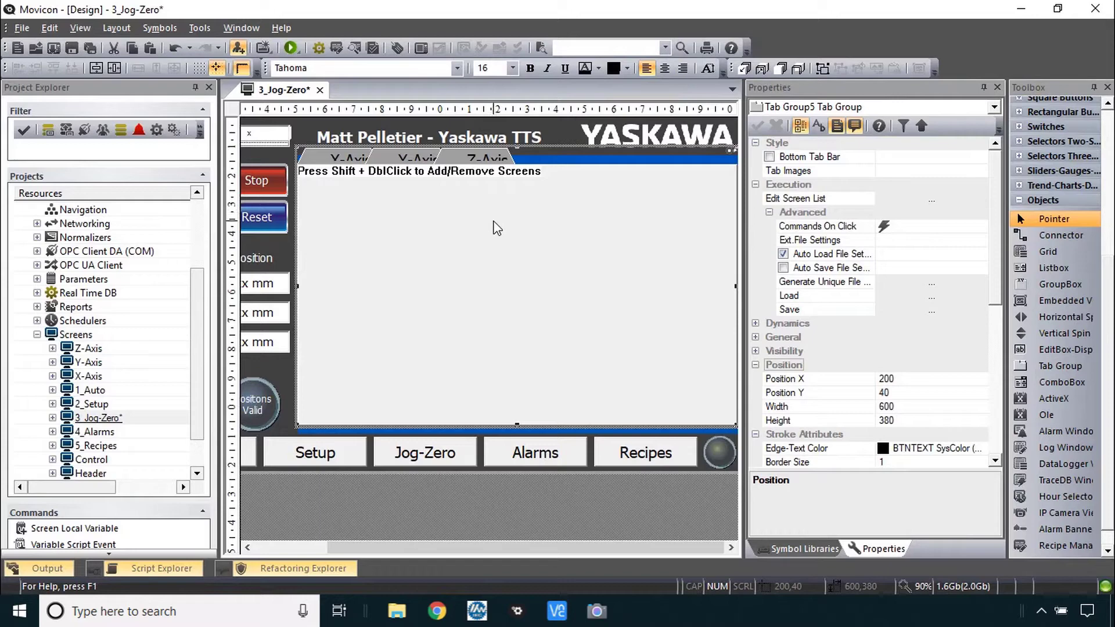
# Enter and exit the tab group's inner editing, then deselect it to show screen properties
pyautogui.scroll(-1, 497, 227)
pyautogui.scroll(1, 497, 228)
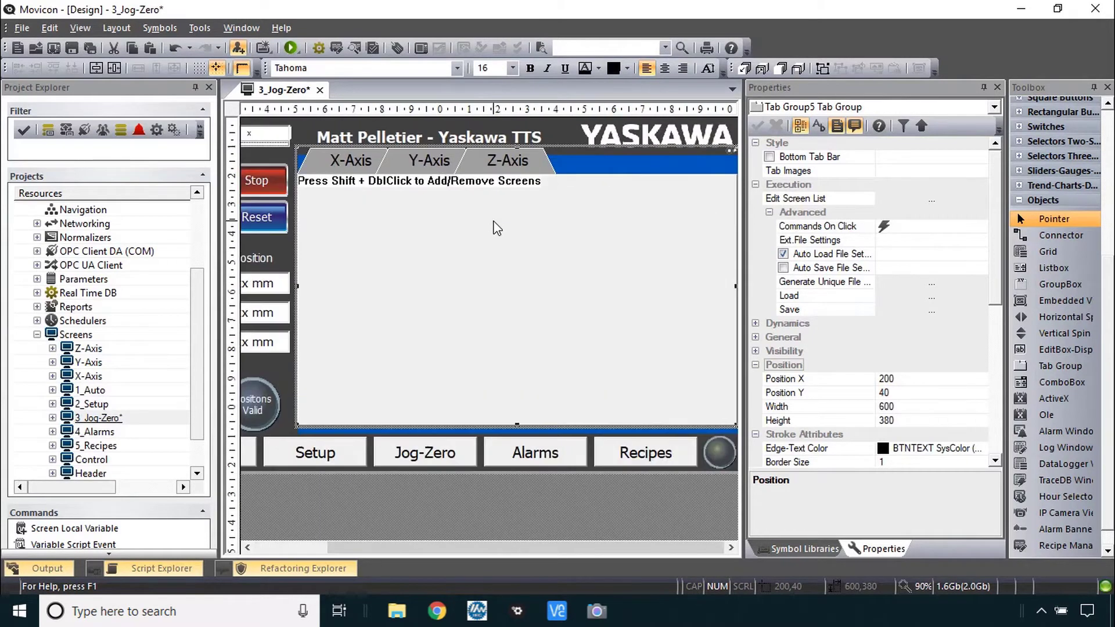
pyautogui.doubleClick(491, 237)
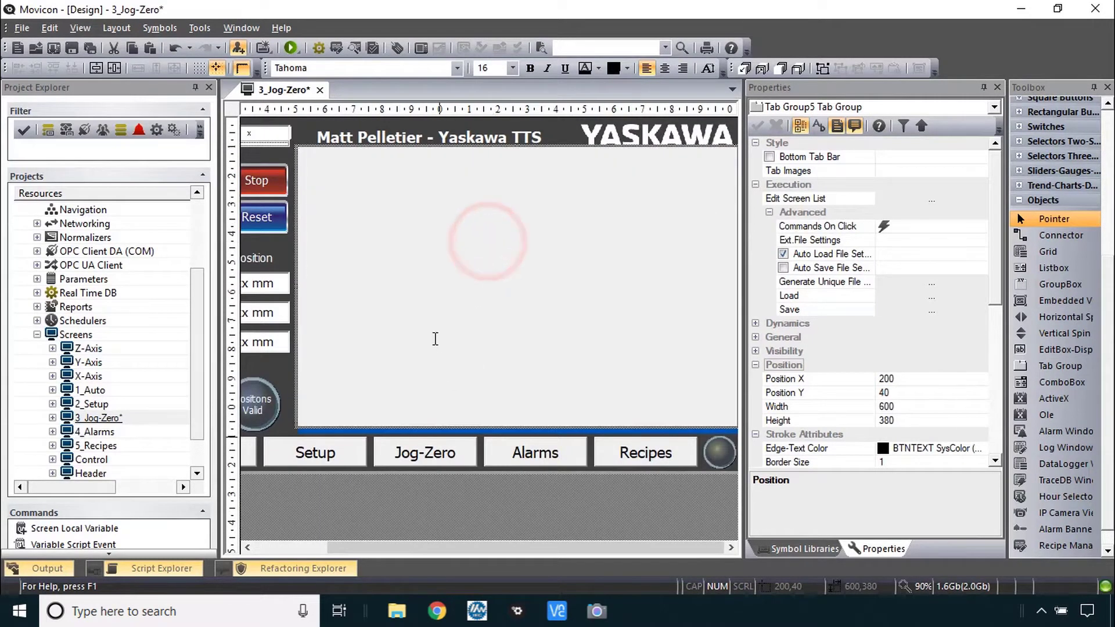
pyautogui.click(425, 505)
pyautogui.click(362, 258)
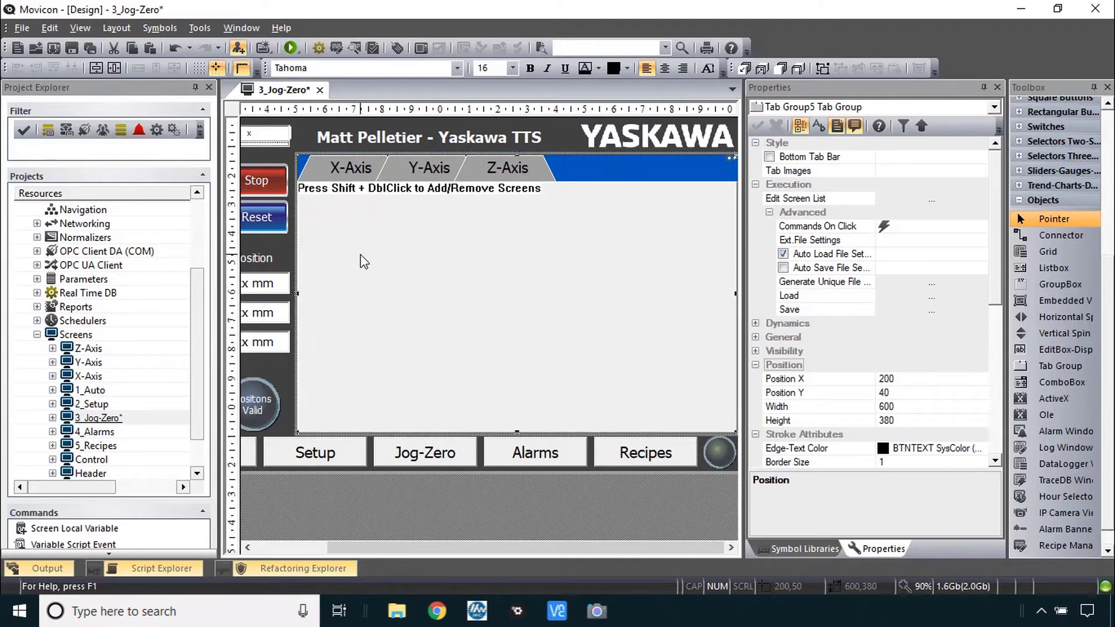
pyautogui.click(388, 491)
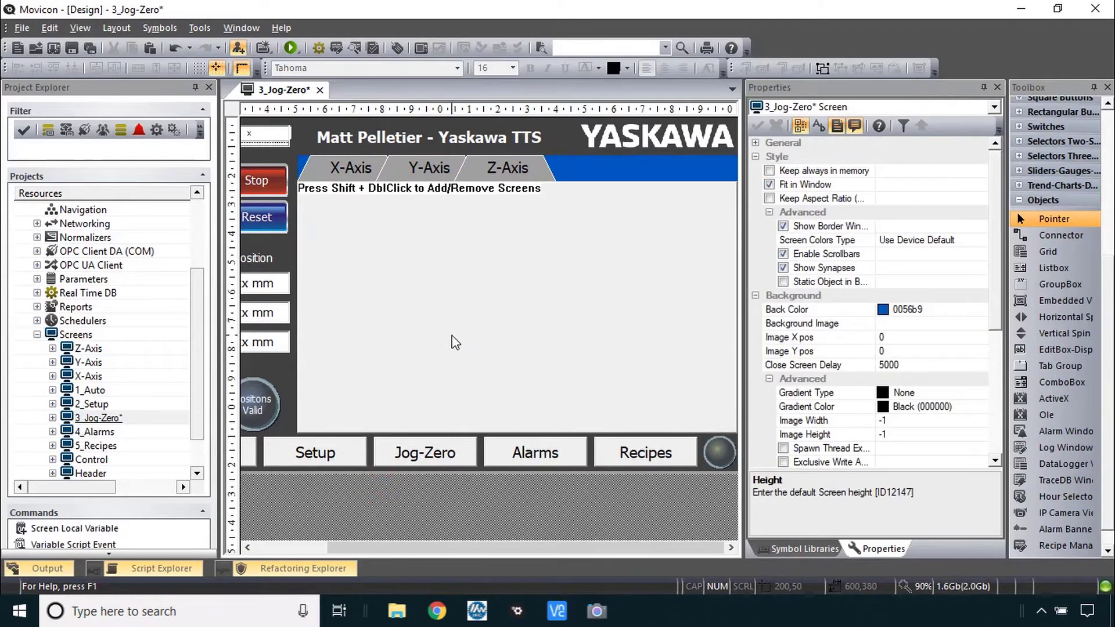
# Open the X-Axis screen and draw a group box titled Jog at font size 16
pyautogui.hotkey('alt', 'Tab')
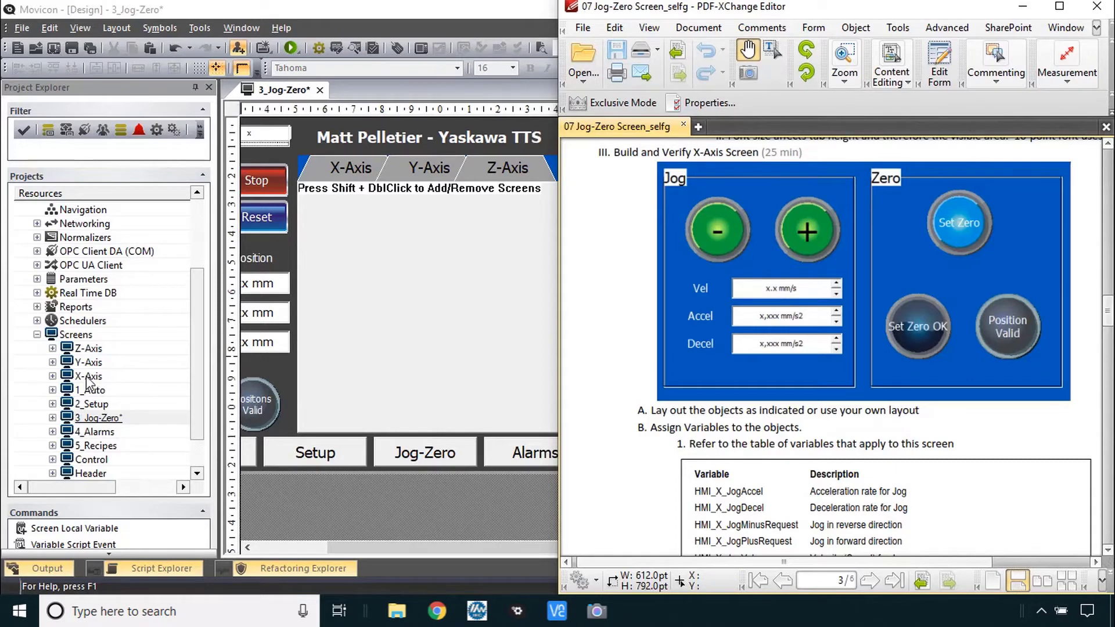
pyautogui.doubleClick(87, 376)
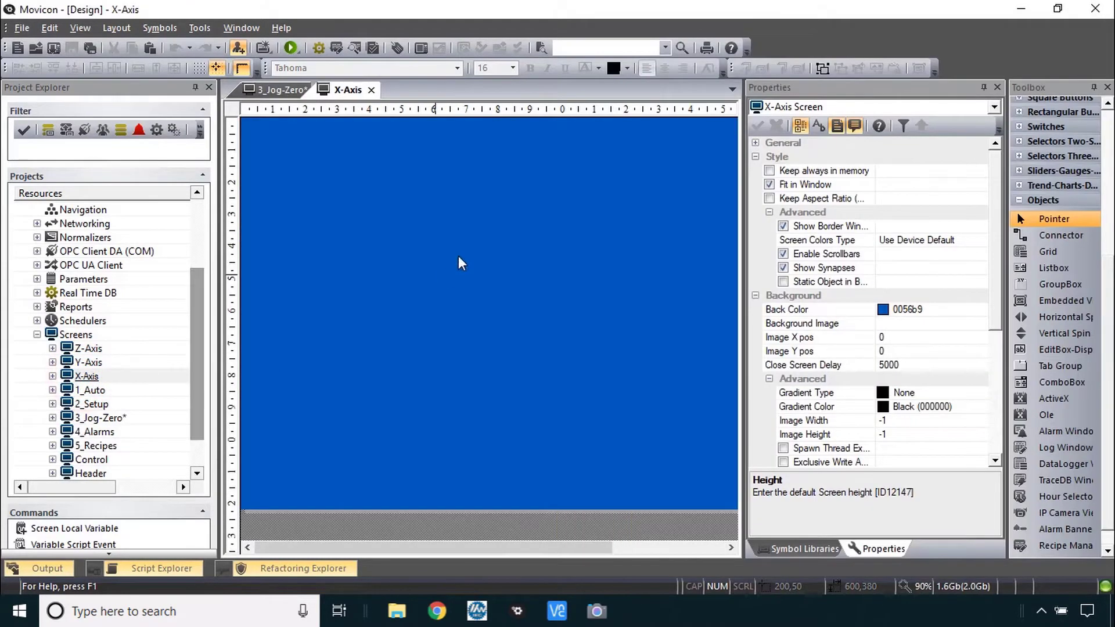
pyautogui.scroll(-1, 1040, 191)
pyautogui.click(1050, 267)
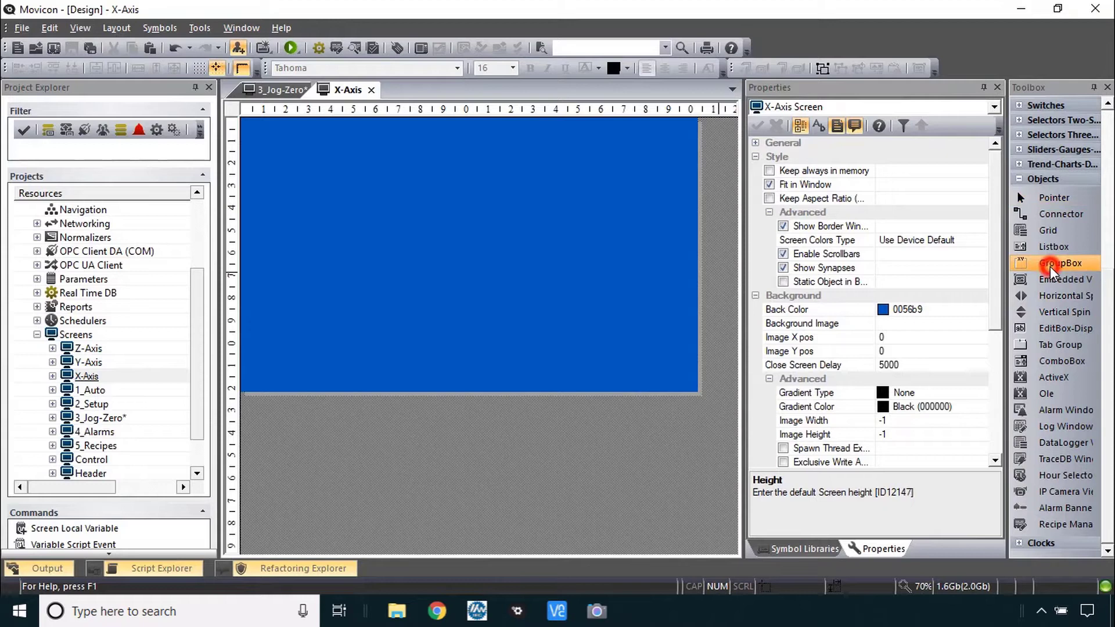
pyautogui.moveTo(248, 124)
pyautogui.mouseDown()
pyautogui.moveTo(454, 323)
pyautogui.moveTo(479, 383)
pyautogui.mouseUp()
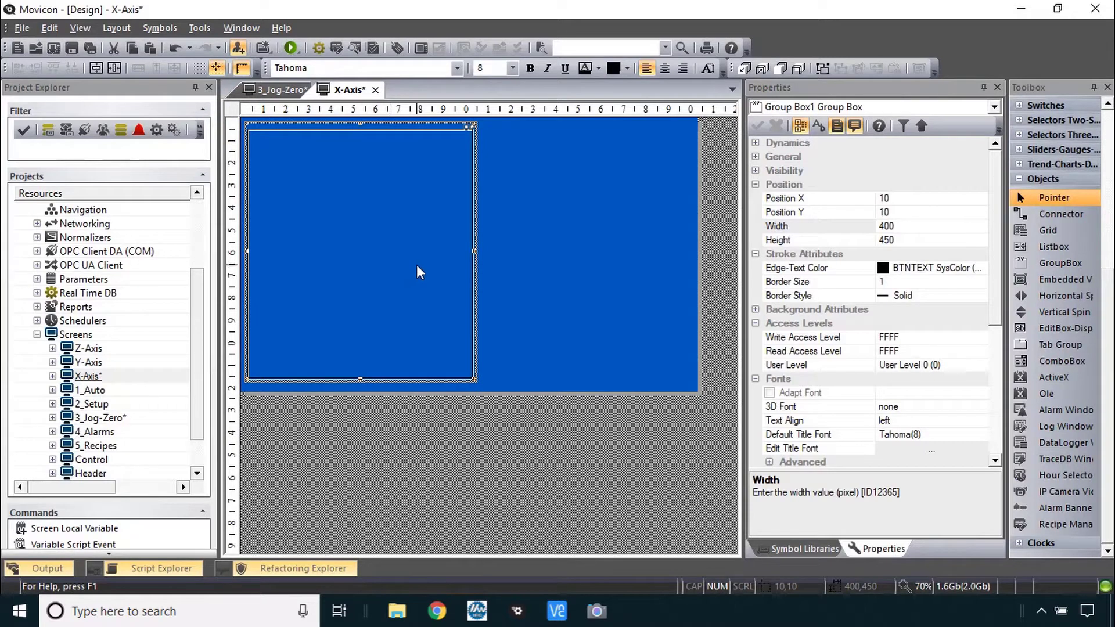
pyautogui.click(262, 129)
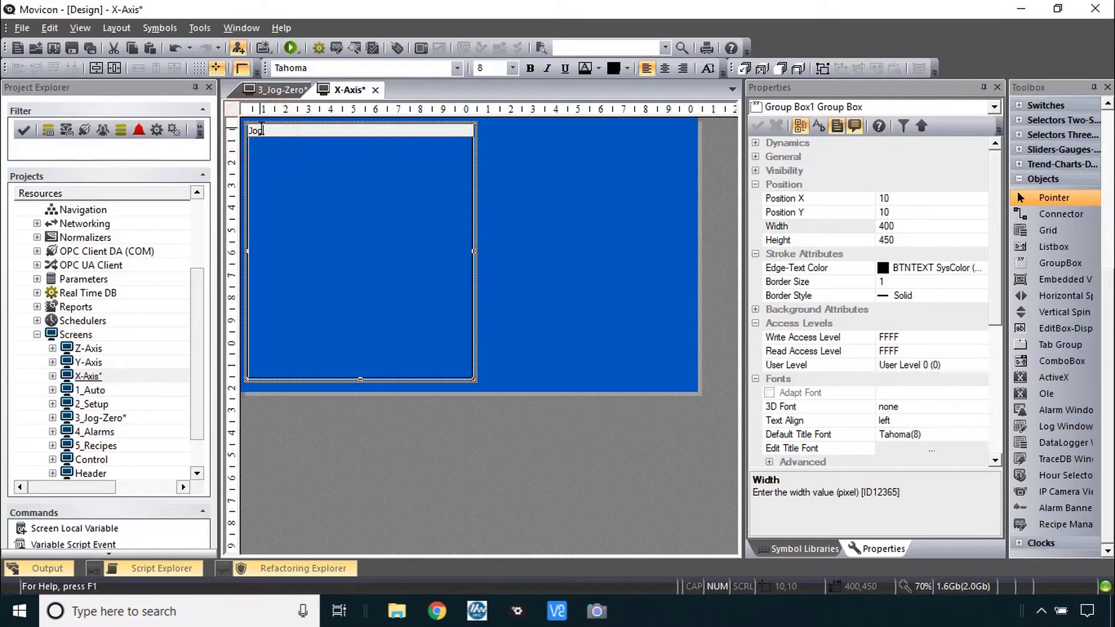
pyautogui.click(512, 68)
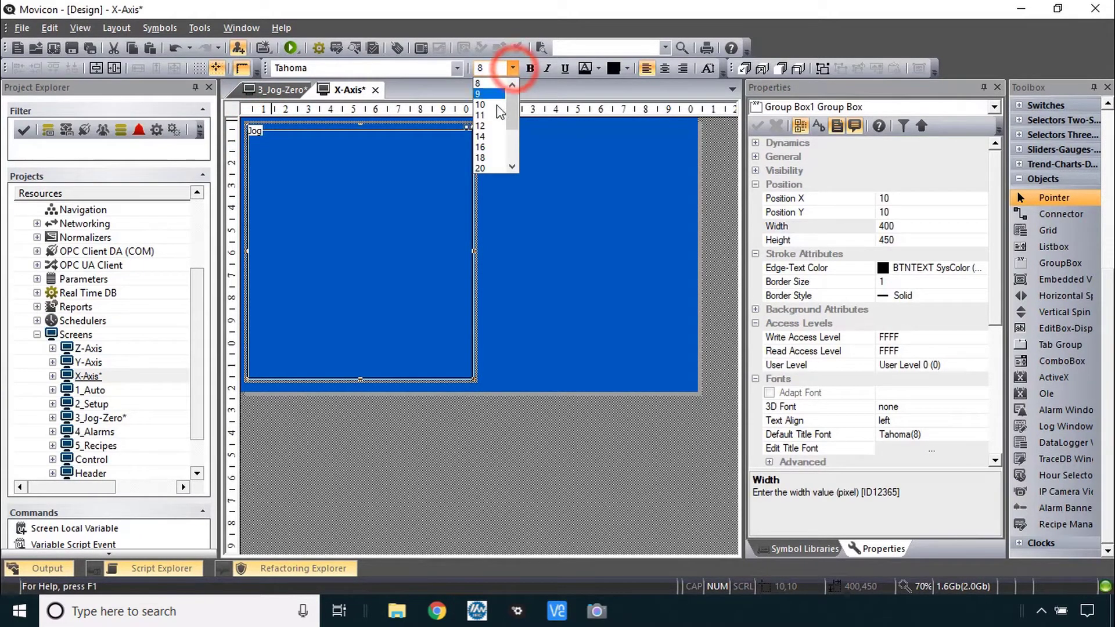
pyautogui.click(490, 143)
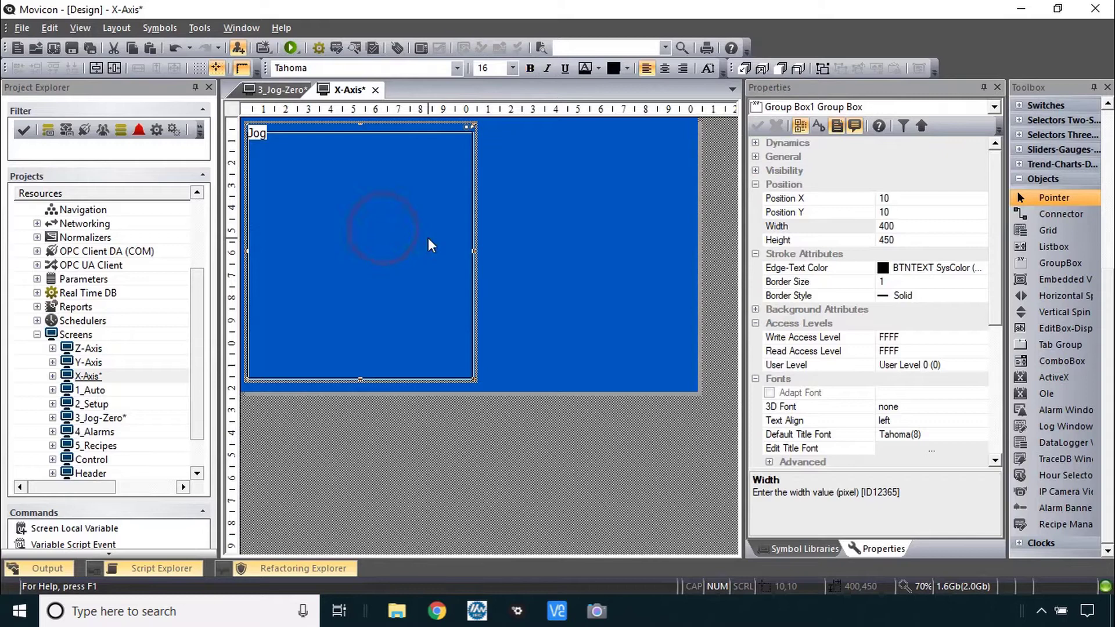
# Paste a copy of the Jog box beside it and retitle it Zero
pyautogui.hotkey('ctrl', 'v')
pyautogui.click(373, 224)
pyautogui.moveTo(404, 230); pyautogui.dragTo(614, 225)
pyautogui.click(487, 135)
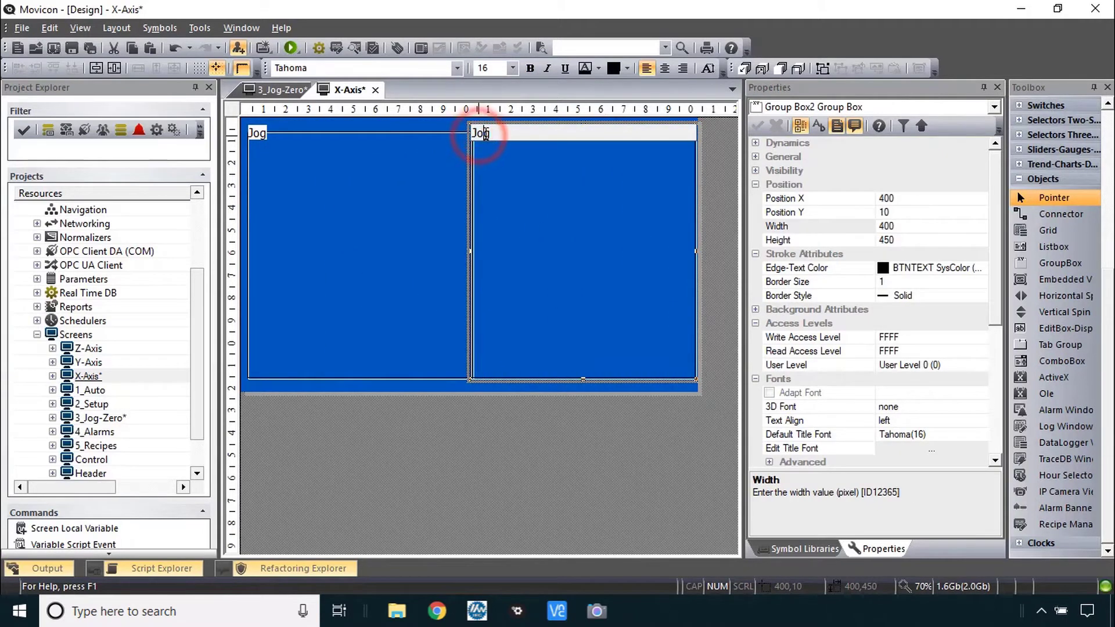
pyautogui.write('Zero')
pyautogui.press('Return')
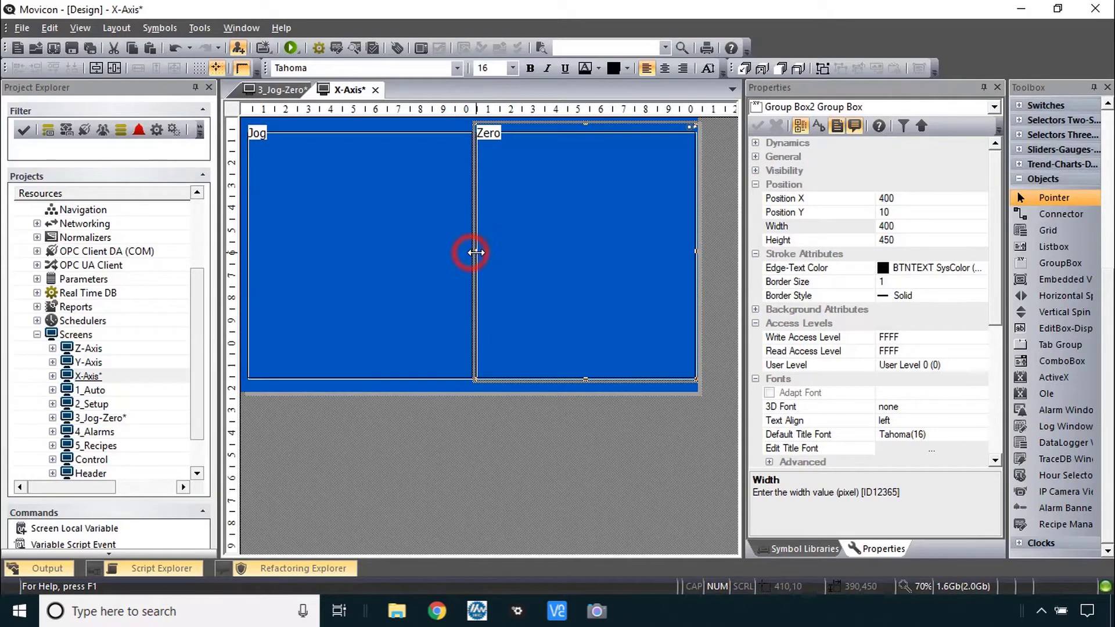
# Resize both boxes to about 380 wide, placing Zero at 410, 10 next to Jog
pyautogui.moveTo(470, 252); pyautogui.dragTo(482, 252)
pyautogui.click(447, 255)
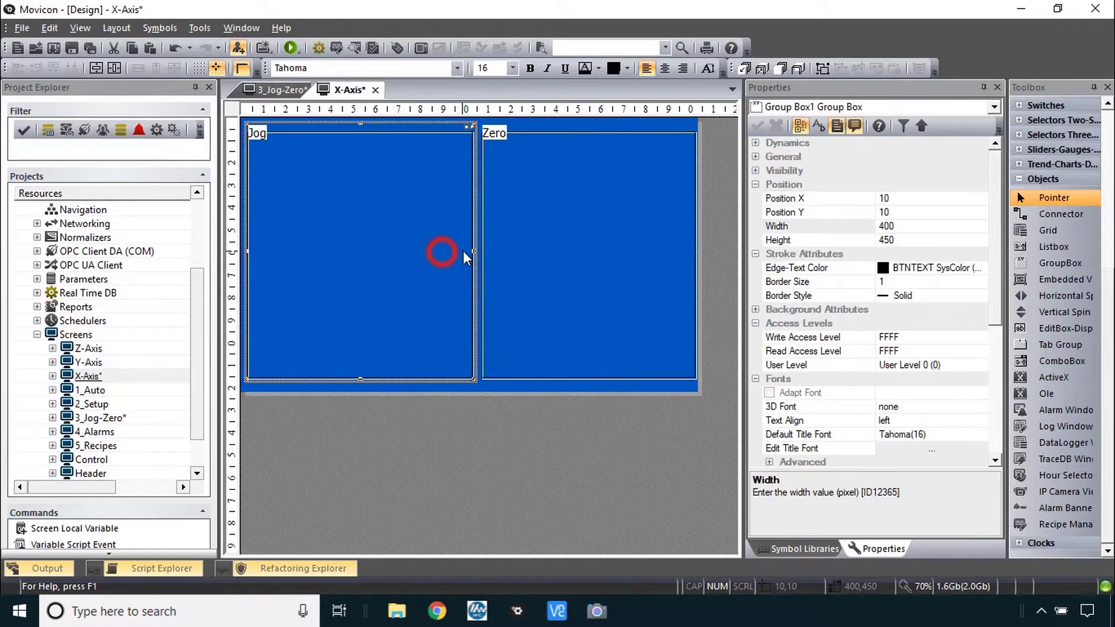
pyautogui.hotkey('shift', 'Left')
pyautogui.hotkey('shift', 'Left')
pyautogui.moveTo(560, 257); pyautogui.dragTo(557, 259)
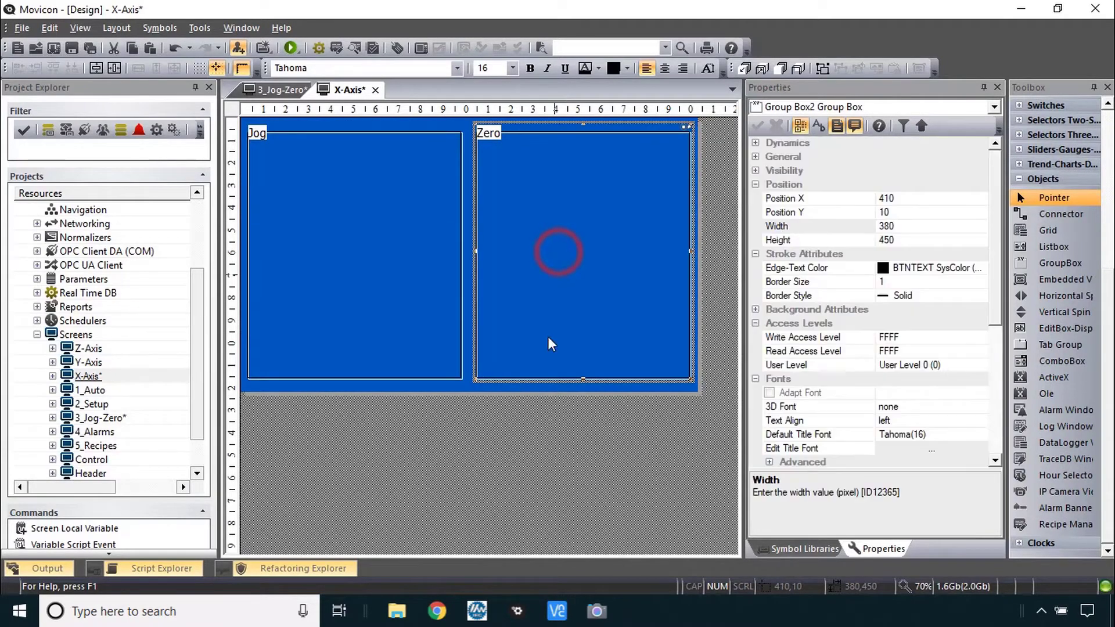
pyautogui.click(538, 406)
pyautogui.scroll(3, 1057, 232)
pyautogui.click(1090, 145)
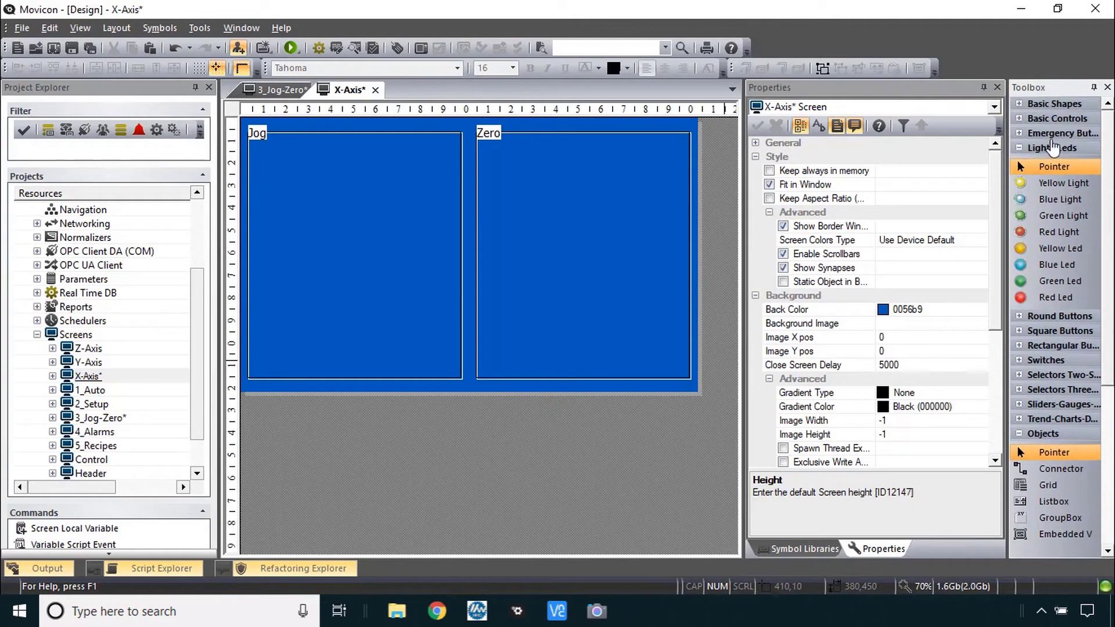
# Place a green round button in the Jog box's top-left with a size-48 '+' label
pyautogui.click(1021, 316)
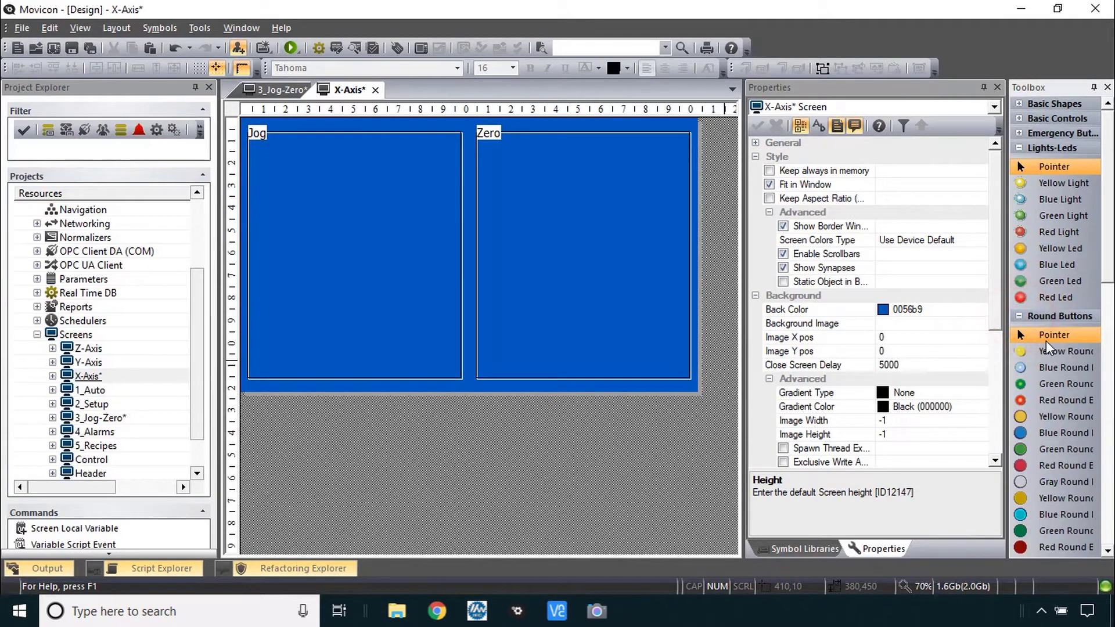
pyautogui.click(1066, 383)
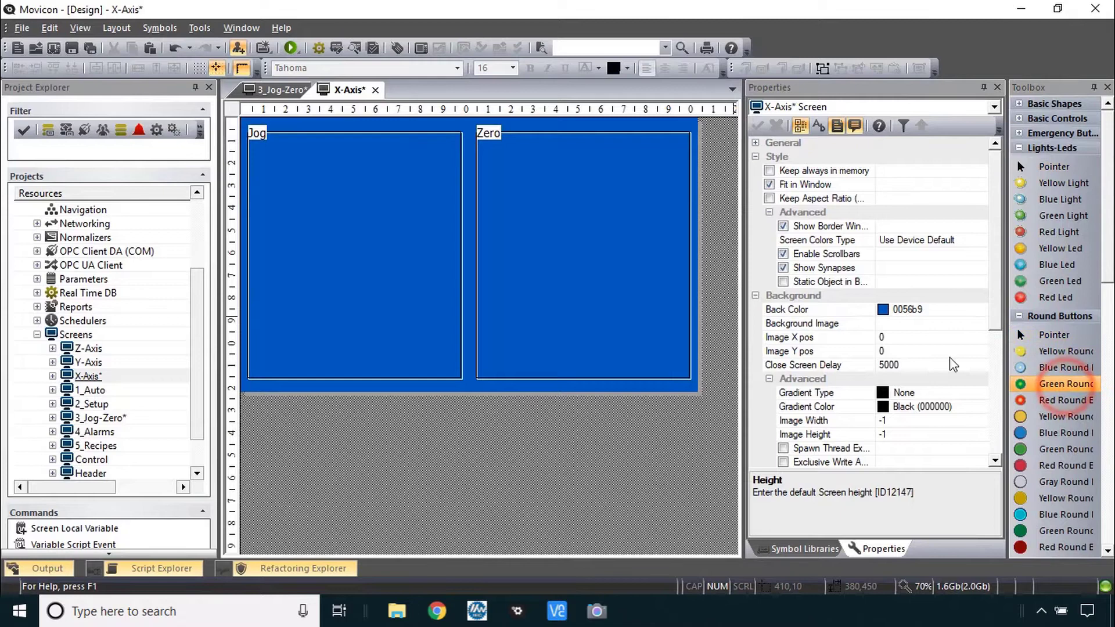
pyautogui.click(268, 163)
pyautogui.moveTo(306, 207); pyautogui.dragTo(301, 190)
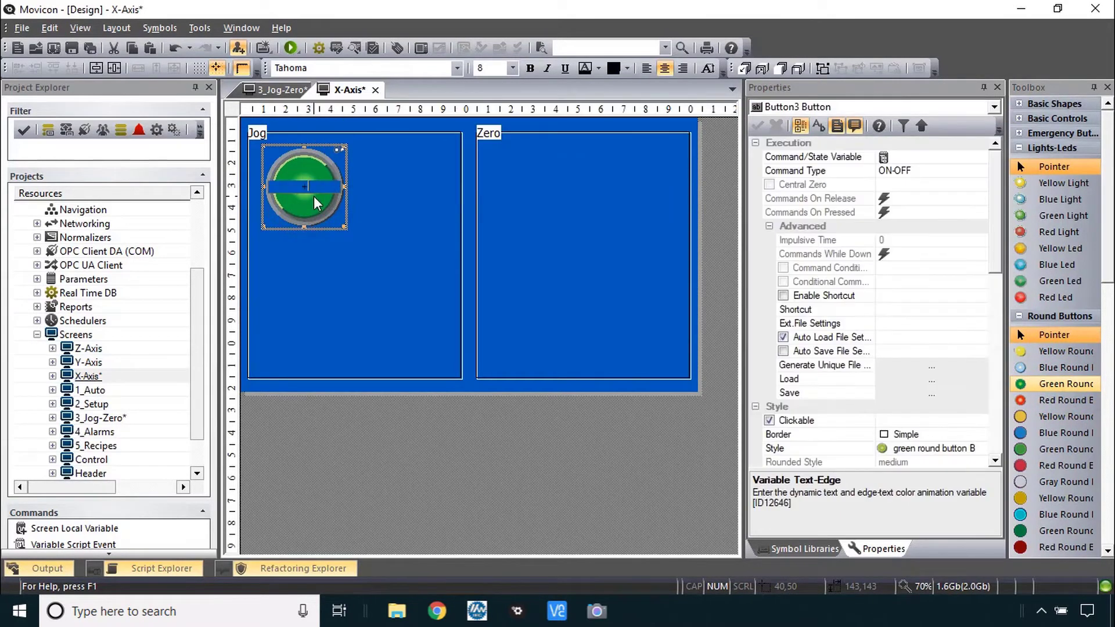
pyautogui.click(512, 68)
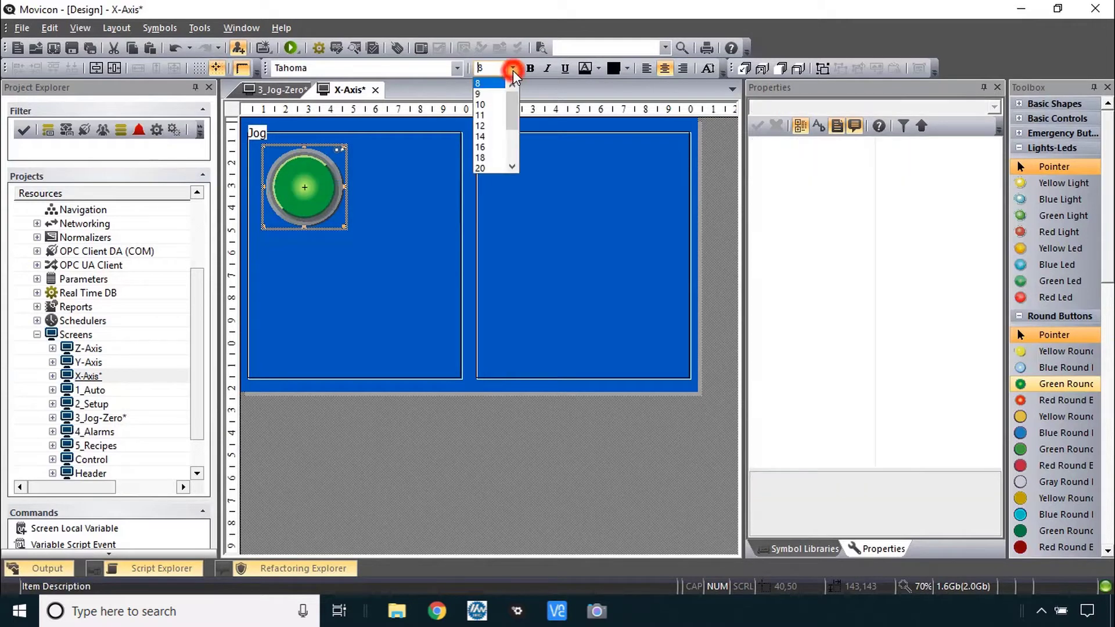
pyautogui.moveTo(512, 98); pyautogui.dragTo(513, 148)
pyautogui.click(483, 158)
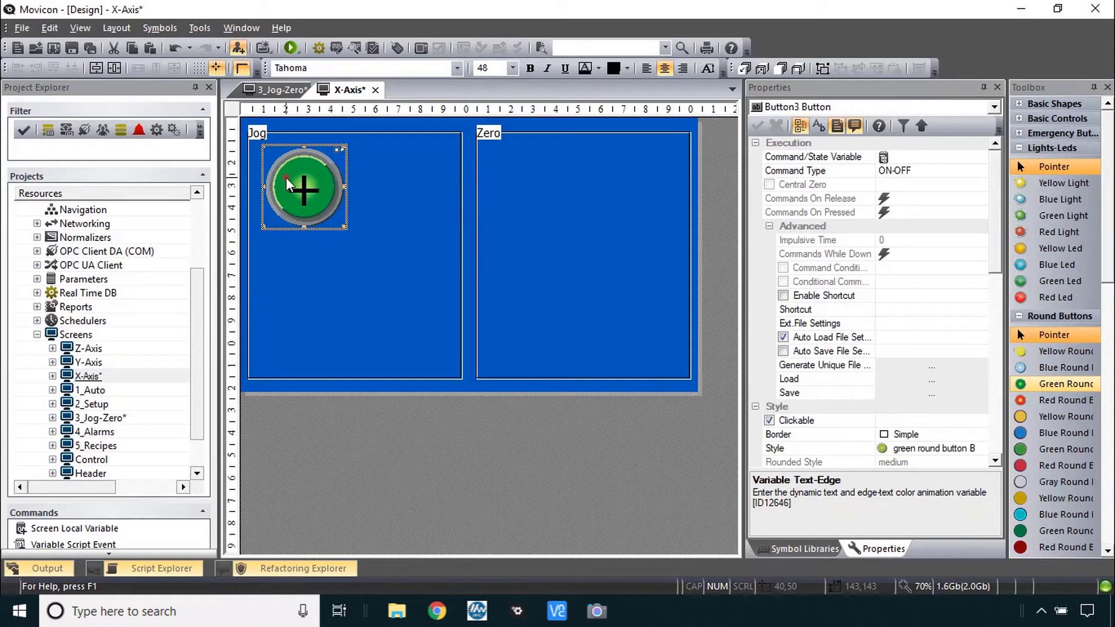
# Shift the + button right and paste a duplicate of it to relabel
pyautogui.moveTo(287, 185)
pyautogui.mouseDown()
pyautogui.moveTo(394, 181)
pyautogui.moveTo(308, 184)
pyautogui.mouseUp()
pyautogui.hotkey('ctrl', 'c')
pyautogui.hotkey('ctrl', 'v')
pyautogui.doubleClick(305, 189)
# Label the copy '-' and draw a text label below the jog buttons
pyautogui.write('-')
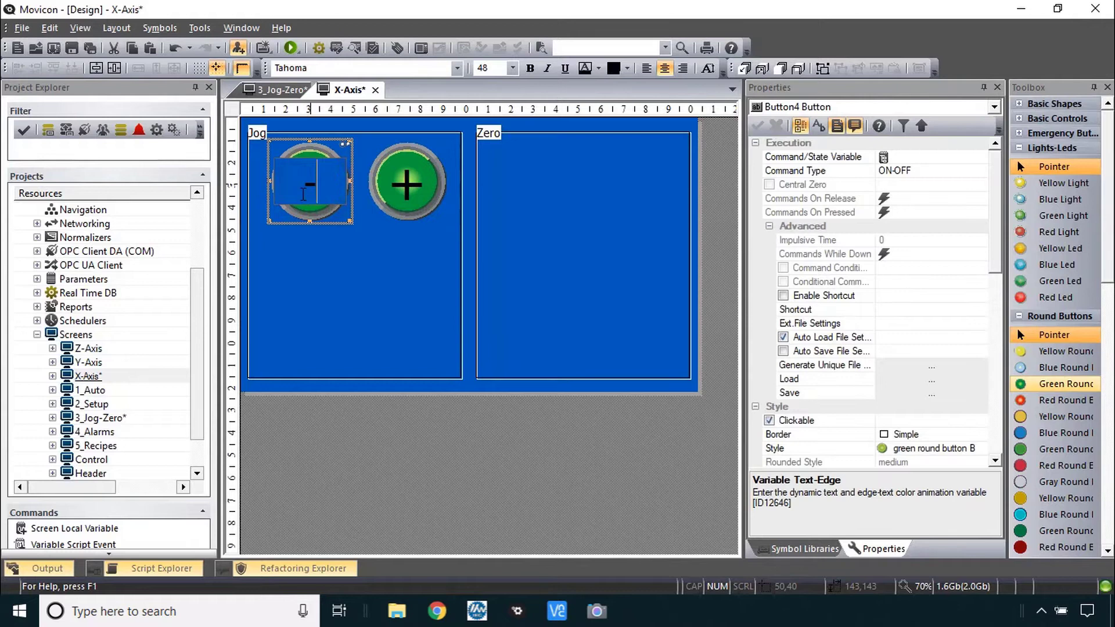
pyautogui.click(361, 244)
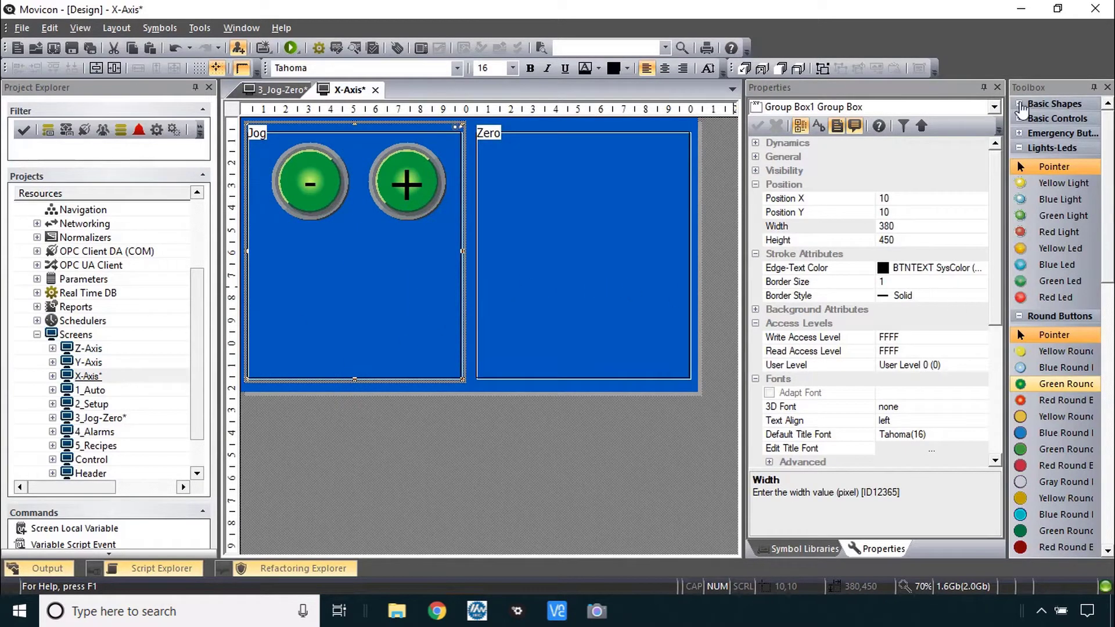
pyautogui.click(1021, 106)
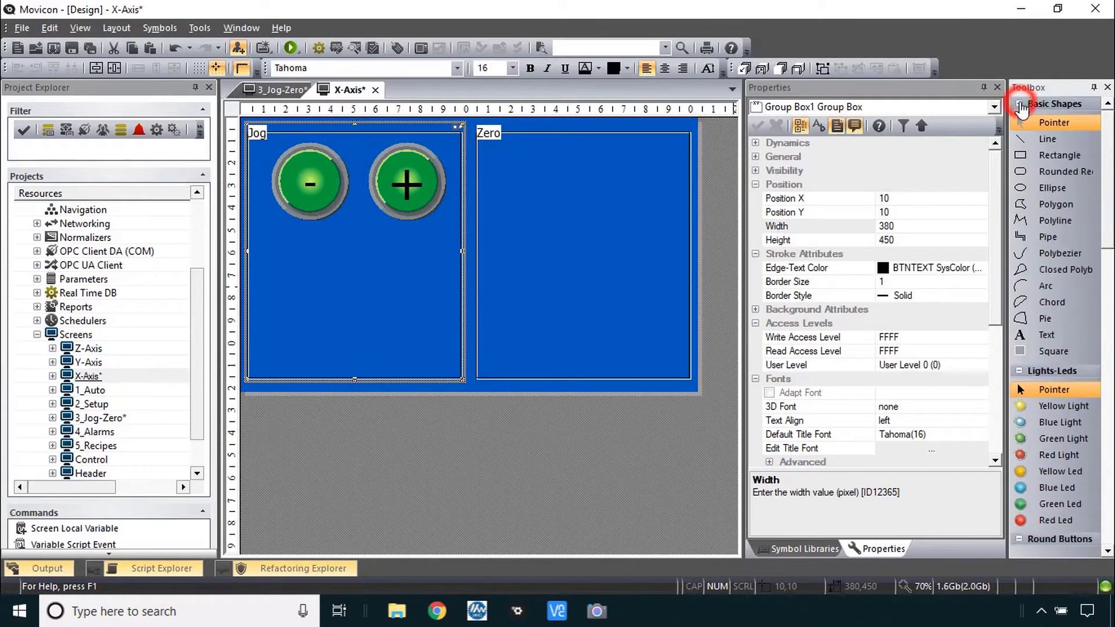
pyautogui.click(1054, 340)
pyautogui.moveTo(252, 254); pyautogui.dragTo(334, 284)
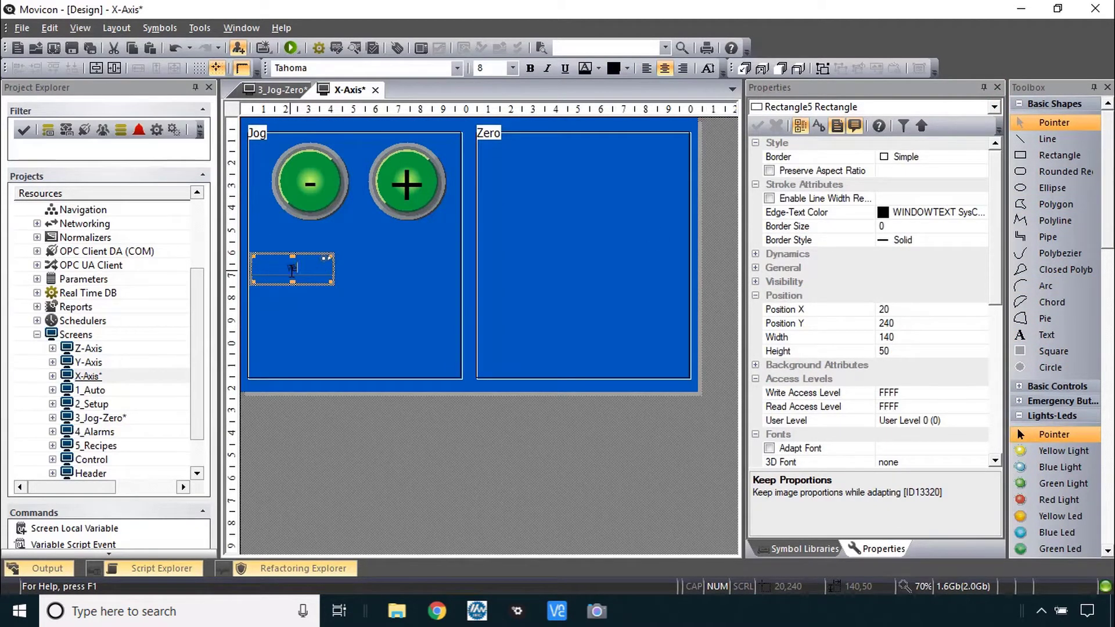
# Make the Vel label size 12 with white text
pyautogui.click(512, 68)
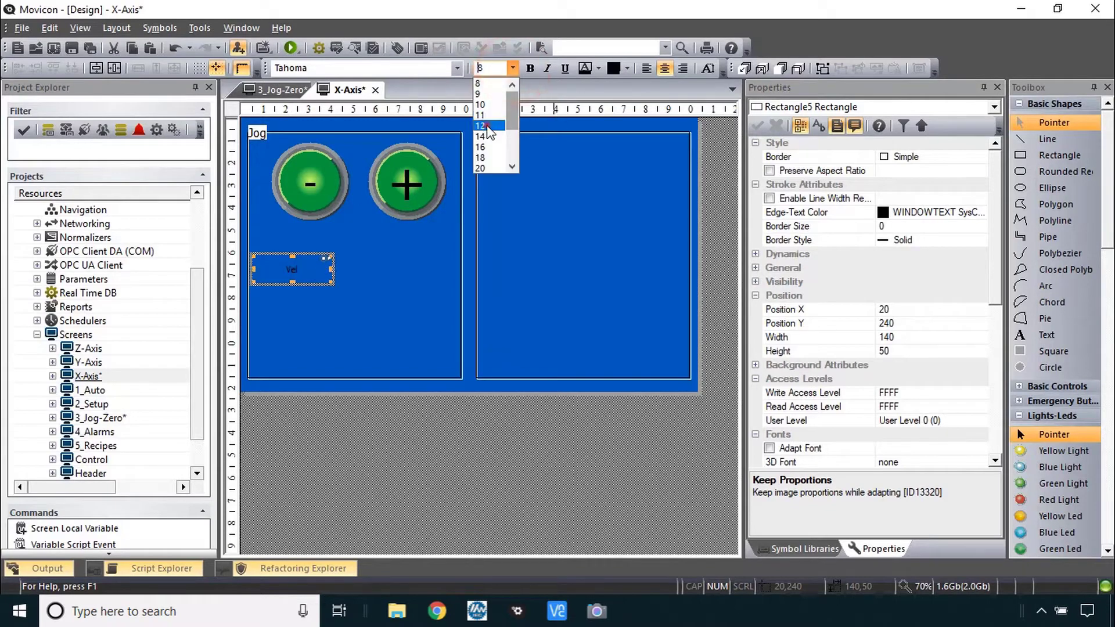
pyautogui.click(485, 107)
pyautogui.click(598, 68)
pyautogui.click(877, 109)
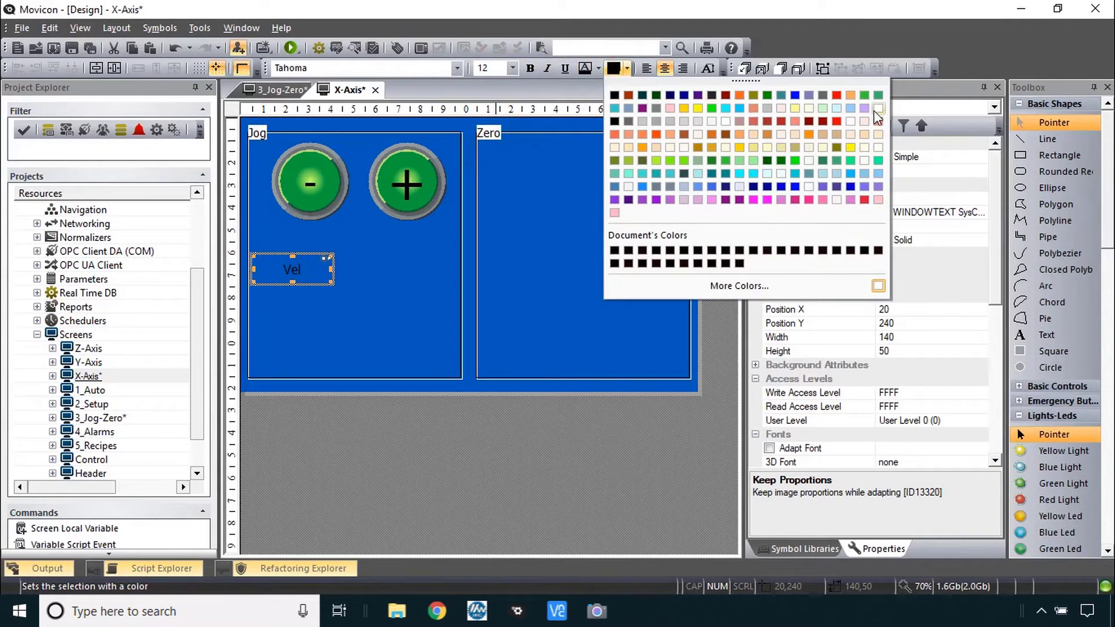
pyautogui.click(598, 68)
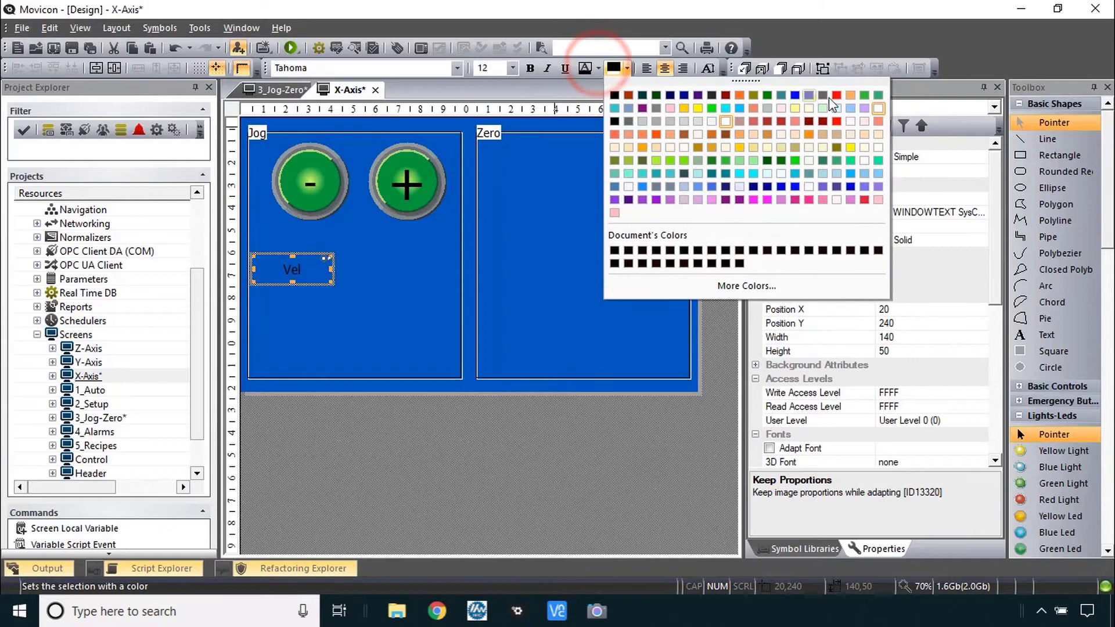
pyautogui.click(598, 68)
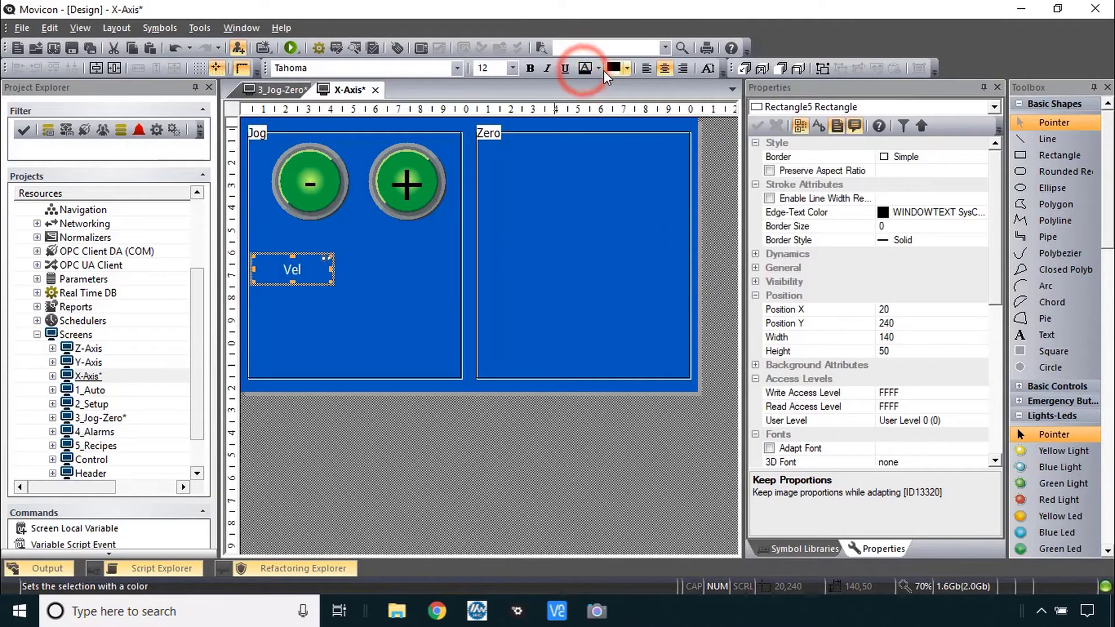
pyautogui.click(305, 301)
# Copy the Vel label downward to create the stacked Accel and Decel labels
pyautogui.click(307, 264)
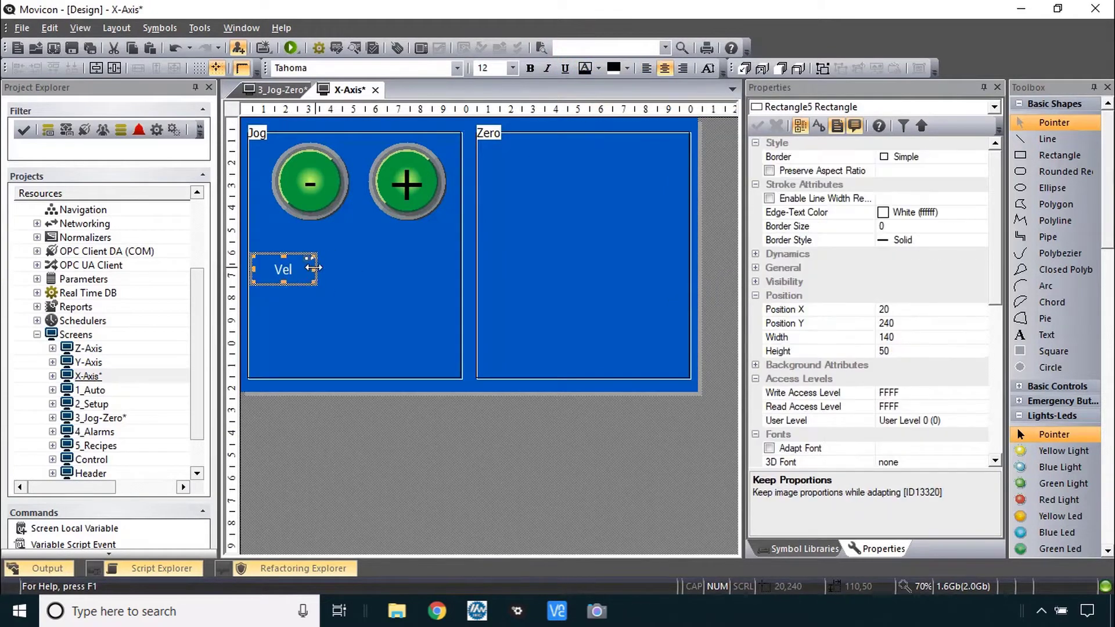
pyautogui.click(312, 285)
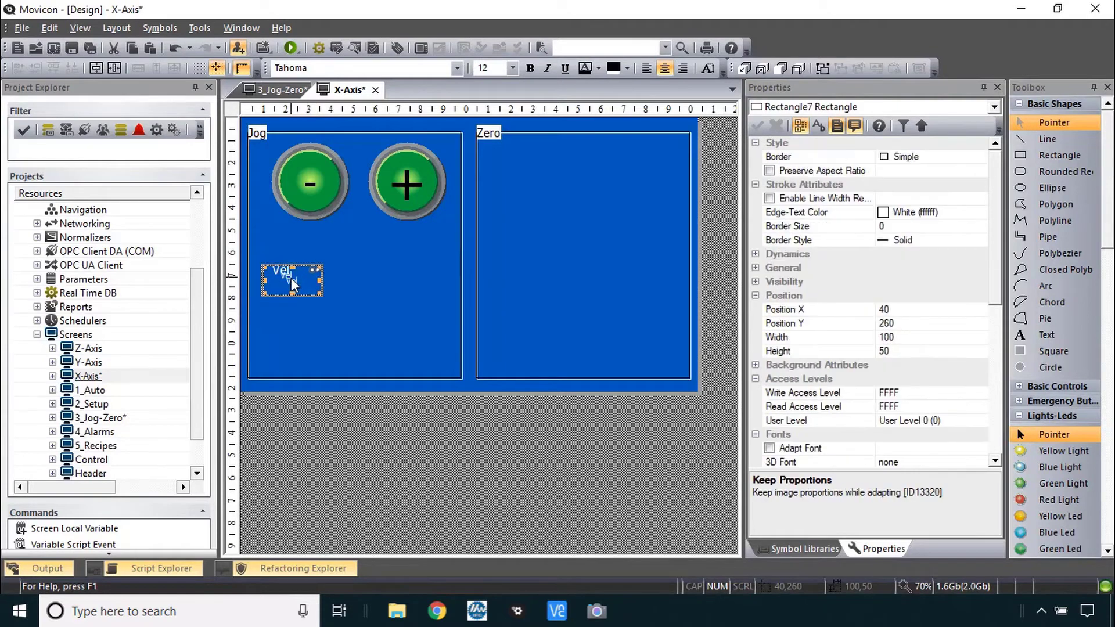
pyautogui.moveTo(297, 283)
pyautogui.mouseDown()
pyautogui.moveTo(276, 300)
pyautogui.moveTo(287, 273)
pyautogui.moveTo(282, 297)
pyautogui.mouseUp()
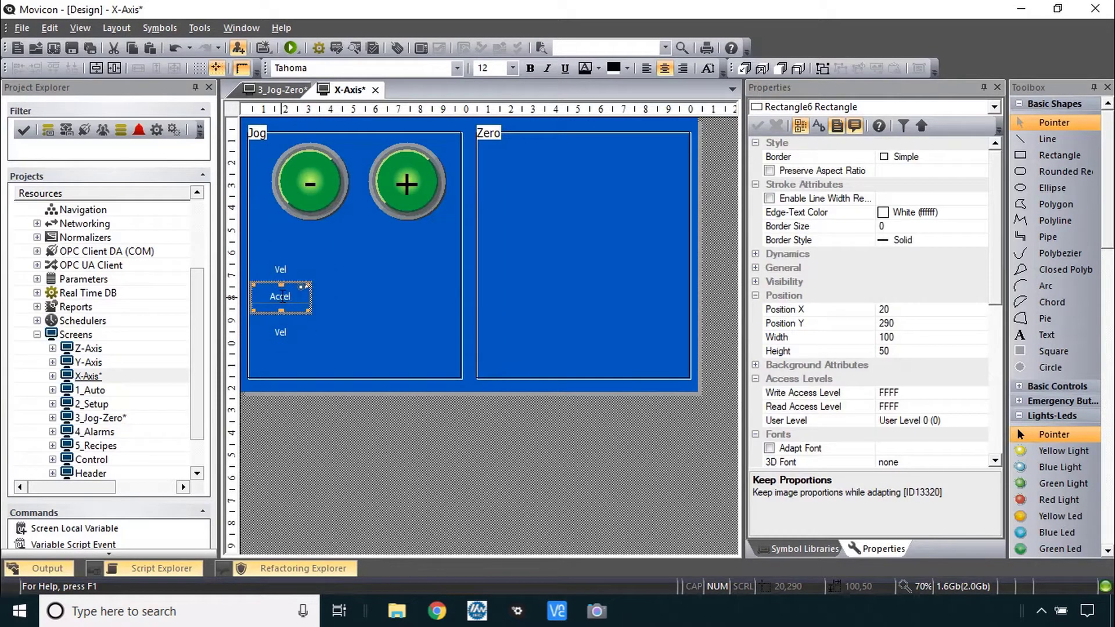
pyautogui.click(280, 334)
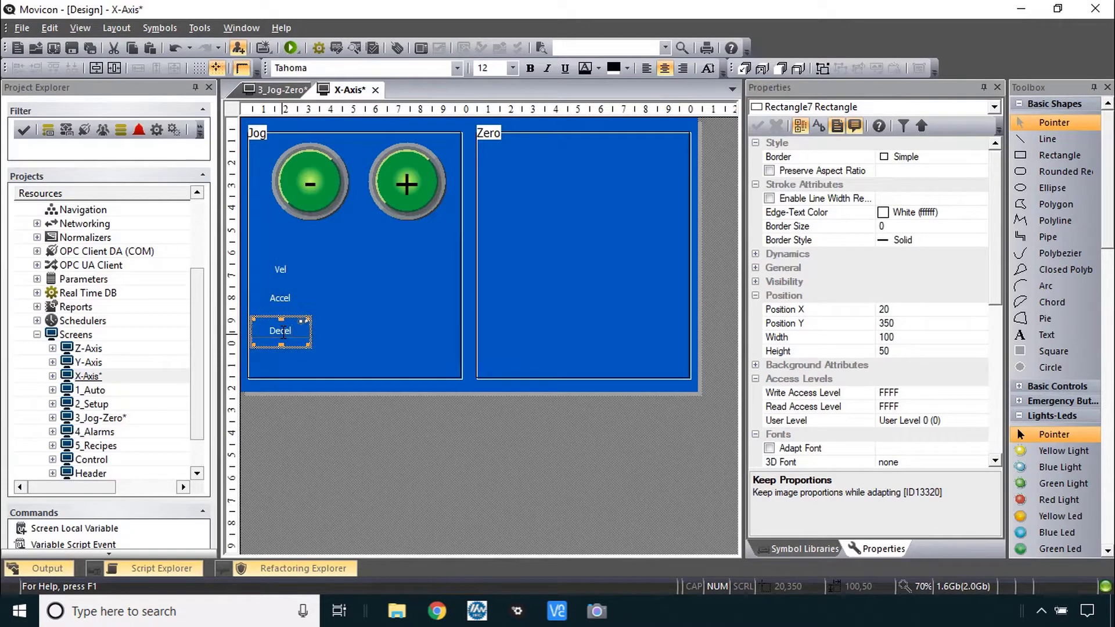
pyautogui.click(424, 346)
pyautogui.moveTo(1111, 244); pyautogui.dragTo(1112, 526)
# Draw a 230 by 40 edit box beside the Vel label
pyautogui.click(1055, 365)
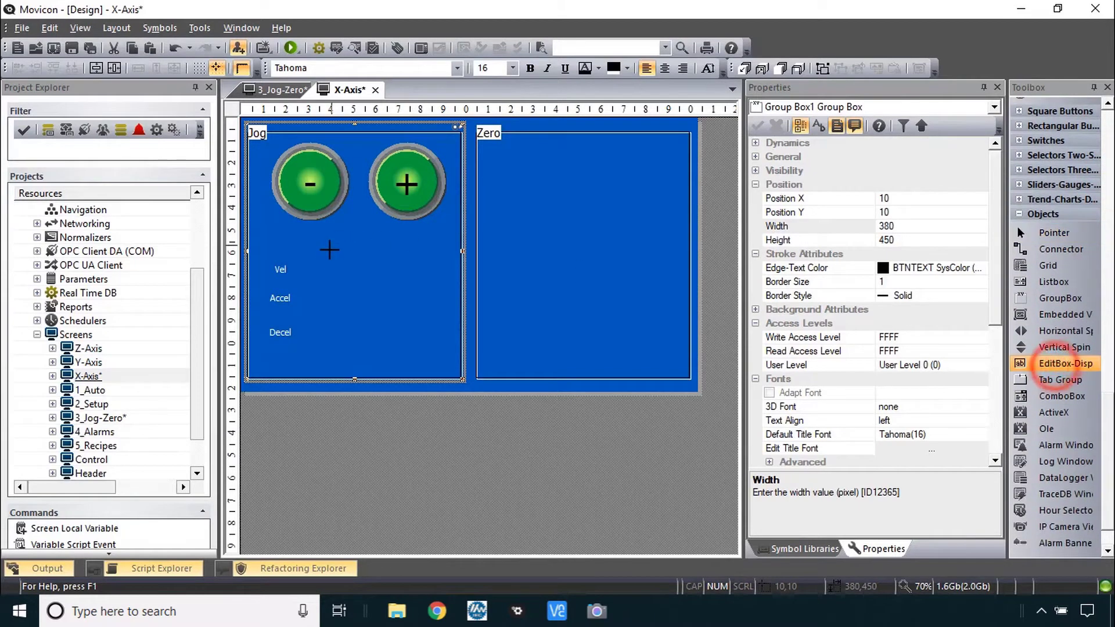
pyautogui.click(323, 263)
pyautogui.moveTo(389, 282); pyautogui.dragTo(388, 309)
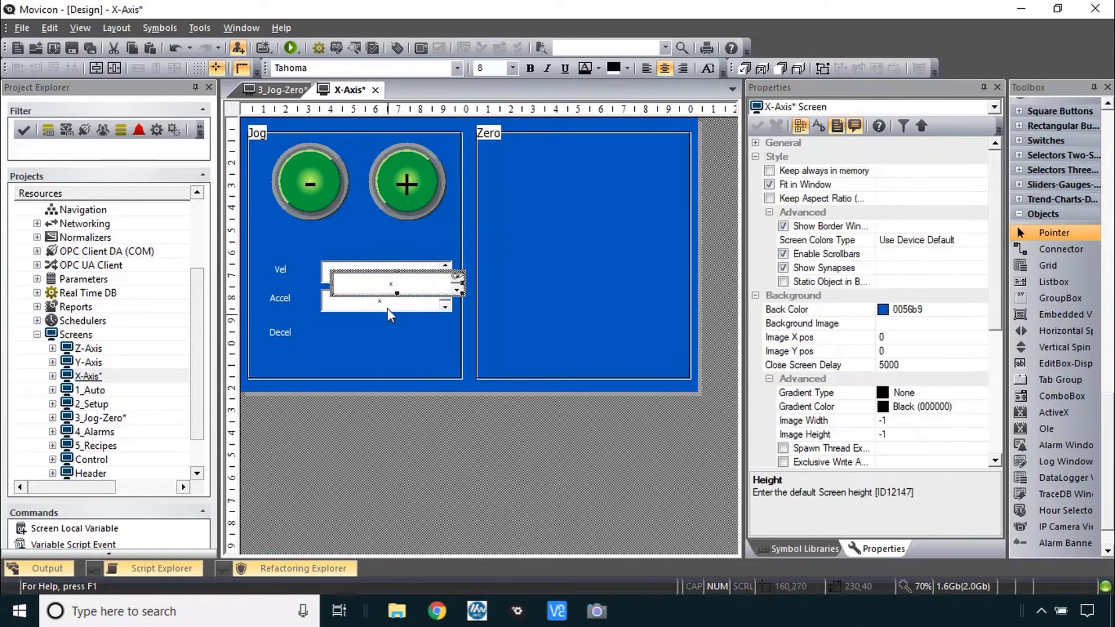
# Set the text of the Vel, Accel and Decel edit boxes to size 12
pyautogui.click(388, 309)
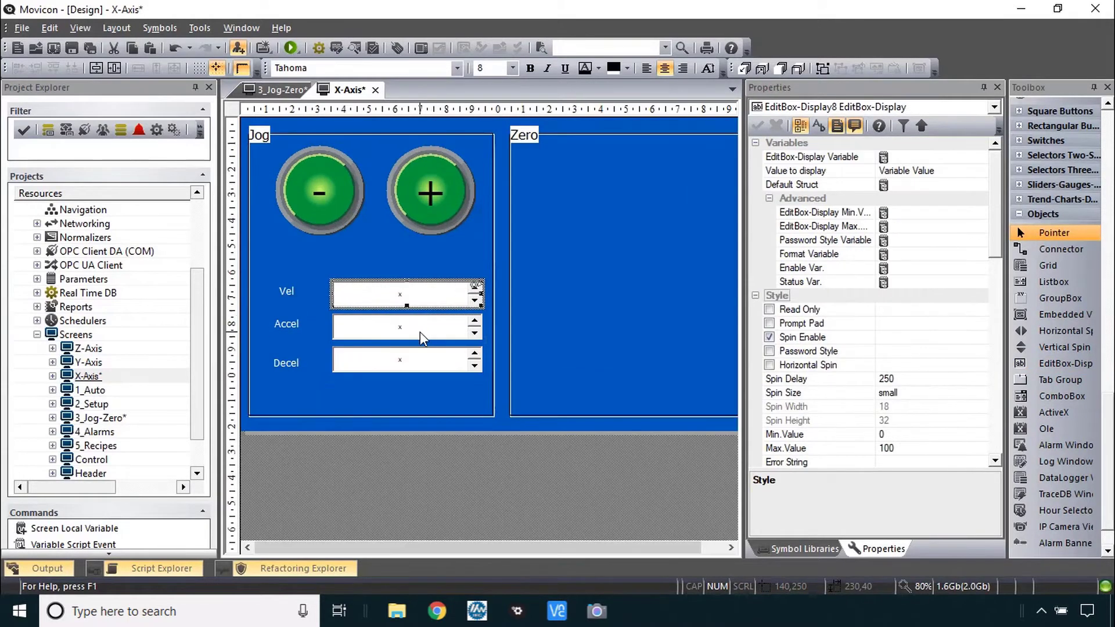
pyautogui.keyDown('shift'); pyautogui.click(420, 328); pyautogui.keyUp('shift')
pyautogui.keyDown('shift'); pyautogui.click(419, 366); pyautogui.keyUp('shift')
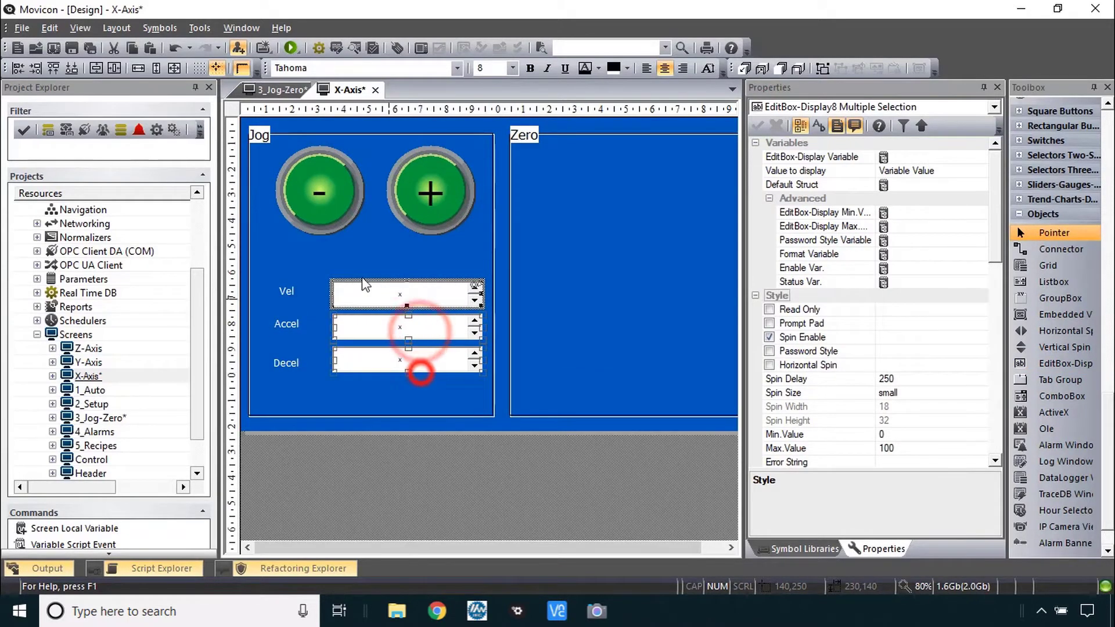
pyautogui.click(512, 68)
pyautogui.click(491, 122)
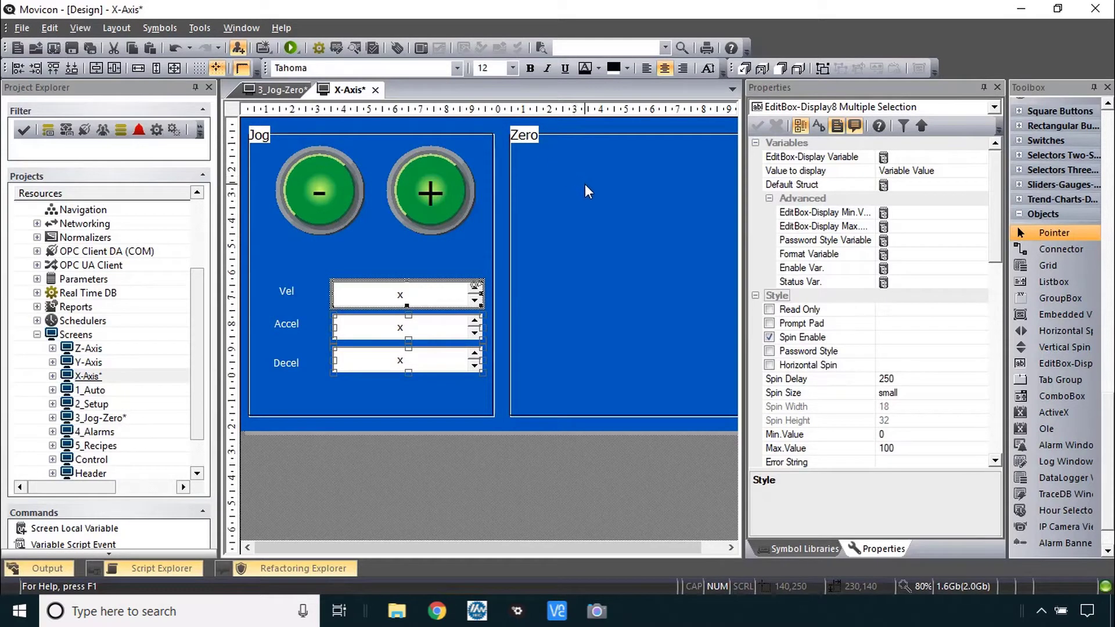
pyautogui.click(602, 198)
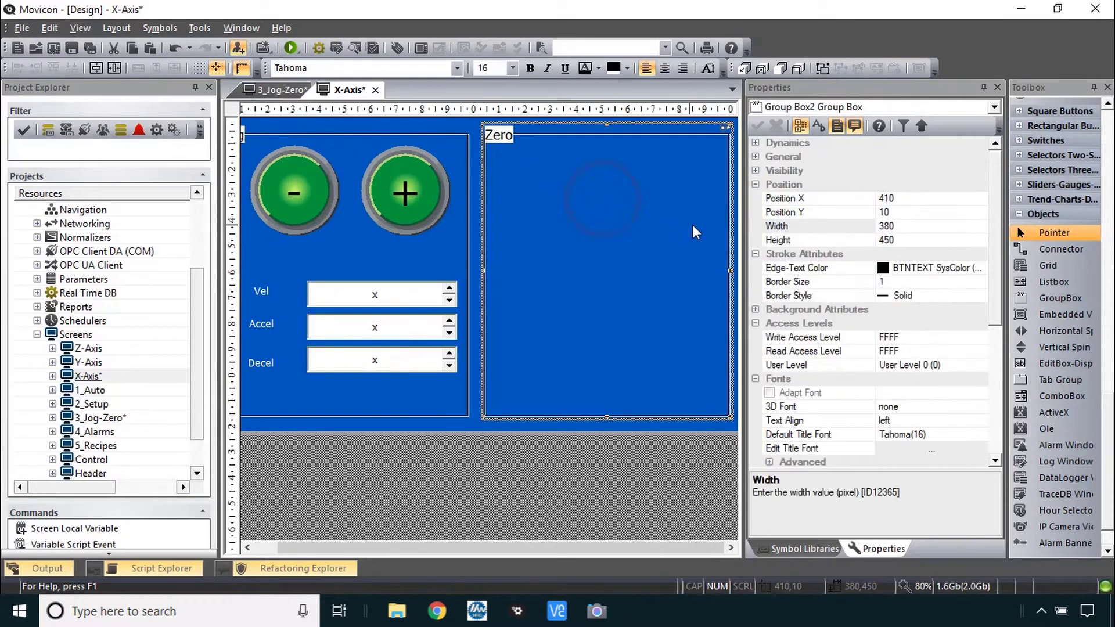
# Add a blue round 'Set Zero' button with a size-12 caption to the Zero box
pyautogui.scroll(5, 1057, 262)
pyautogui.click(1064, 328)
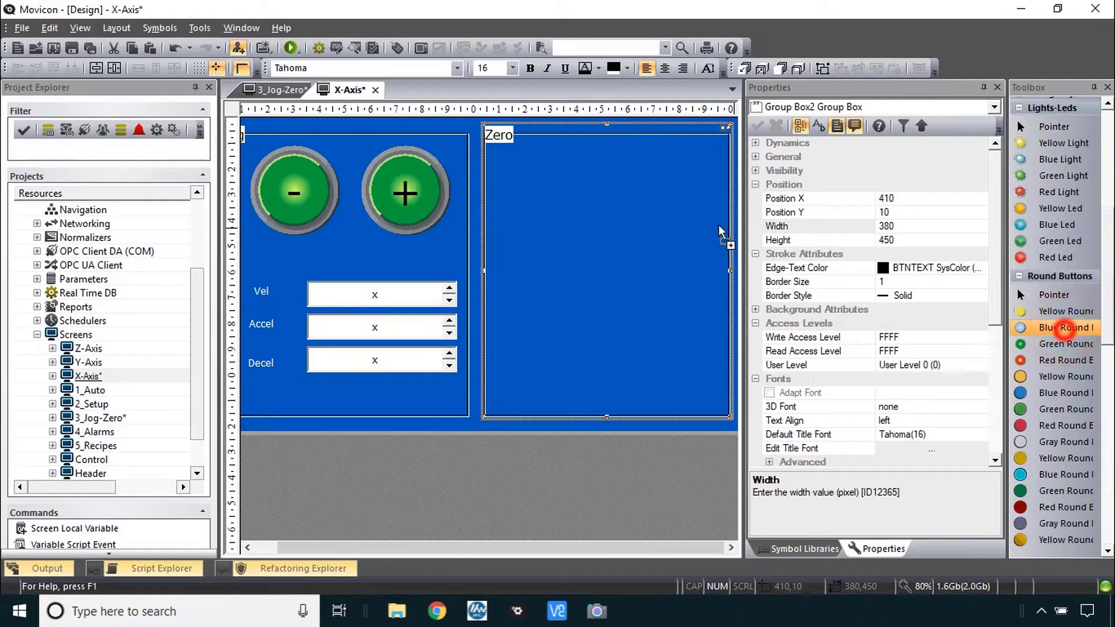
pyautogui.click(617, 212)
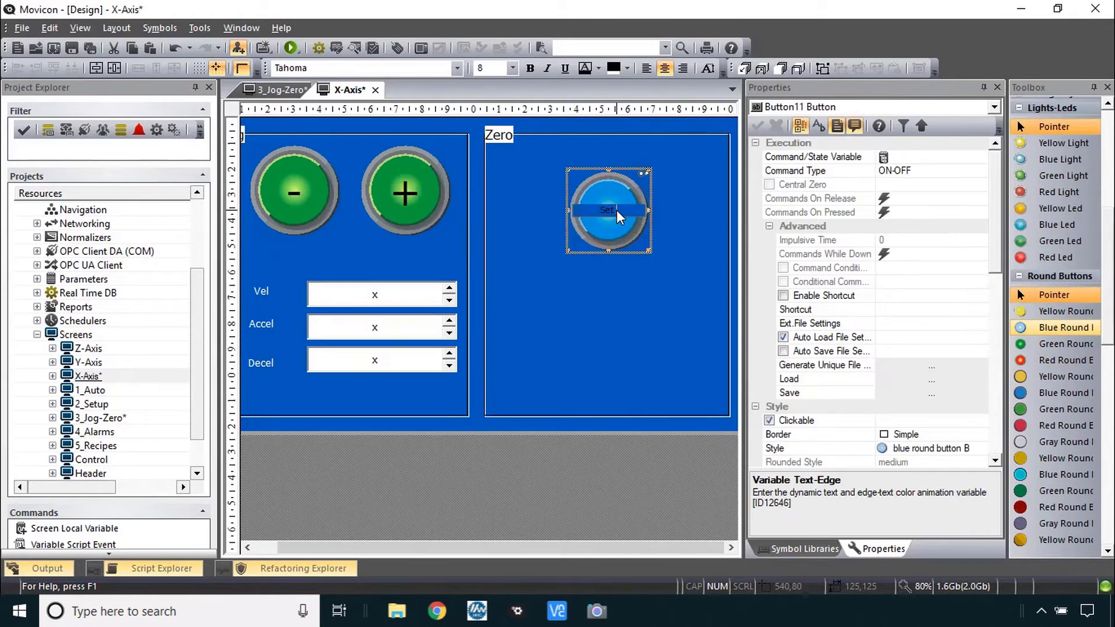
pyautogui.write('Set Zero')
pyautogui.click(512, 68)
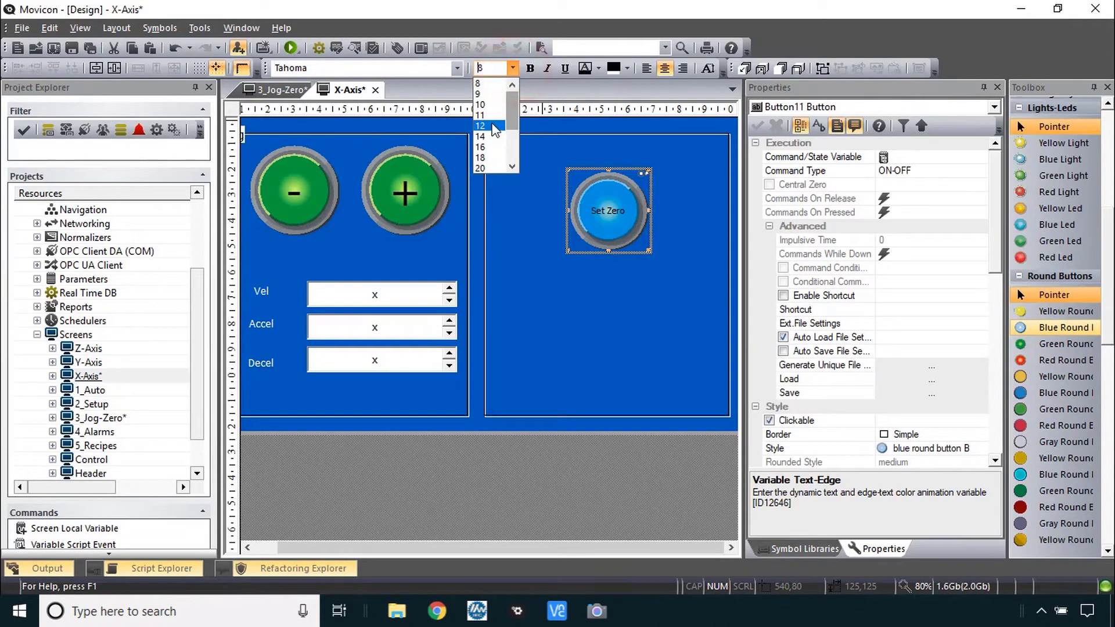
pyautogui.click(493, 129)
# Place a blue light and a blue LED along the bottom of the Zero box
pyautogui.click(1061, 159)
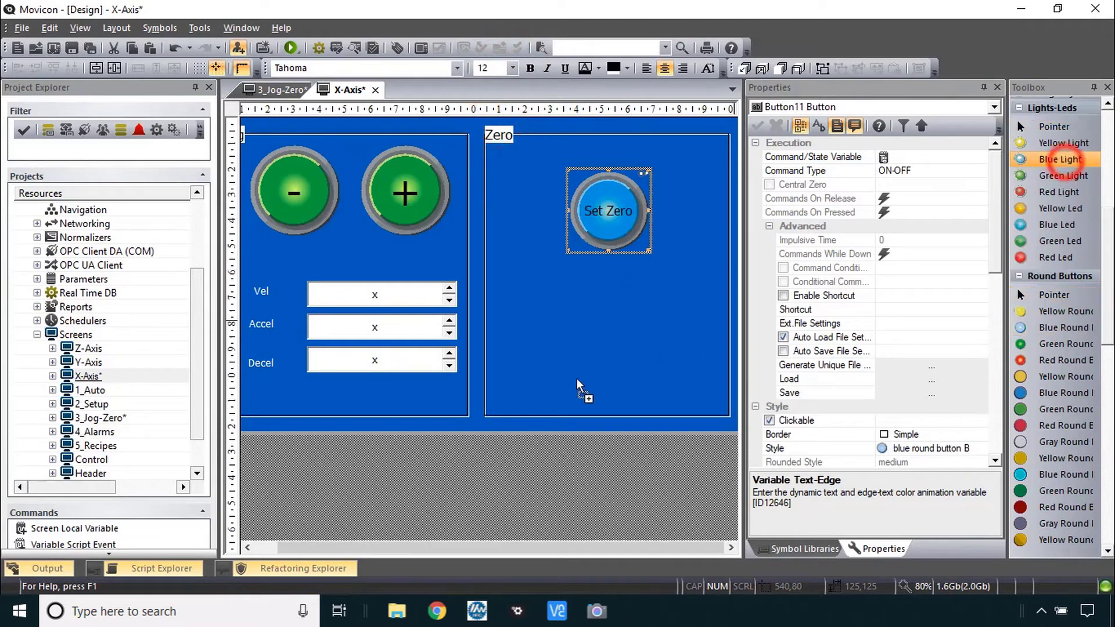
pyautogui.click(529, 327)
pyautogui.click(1058, 225)
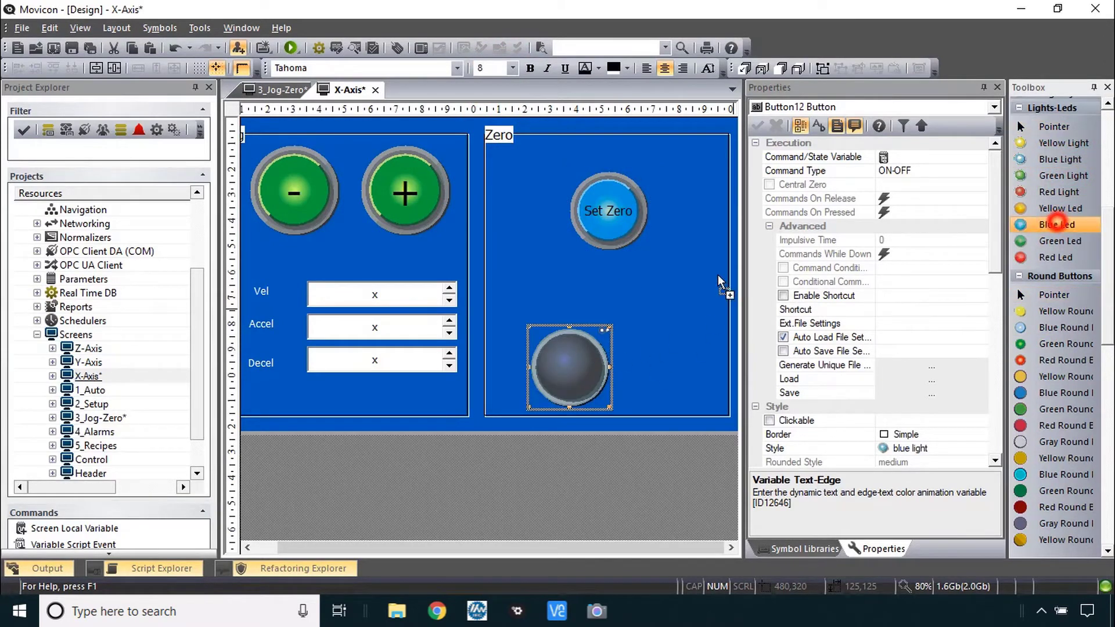
pyautogui.click(639, 346)
pyautogui.moveTo(685, 391); pyautogui.dragTo(666, 366)
pyautogui.click(556, 352)
pyautogui.moveTo(556, 352); pyautogui.dragTo(542, 339)
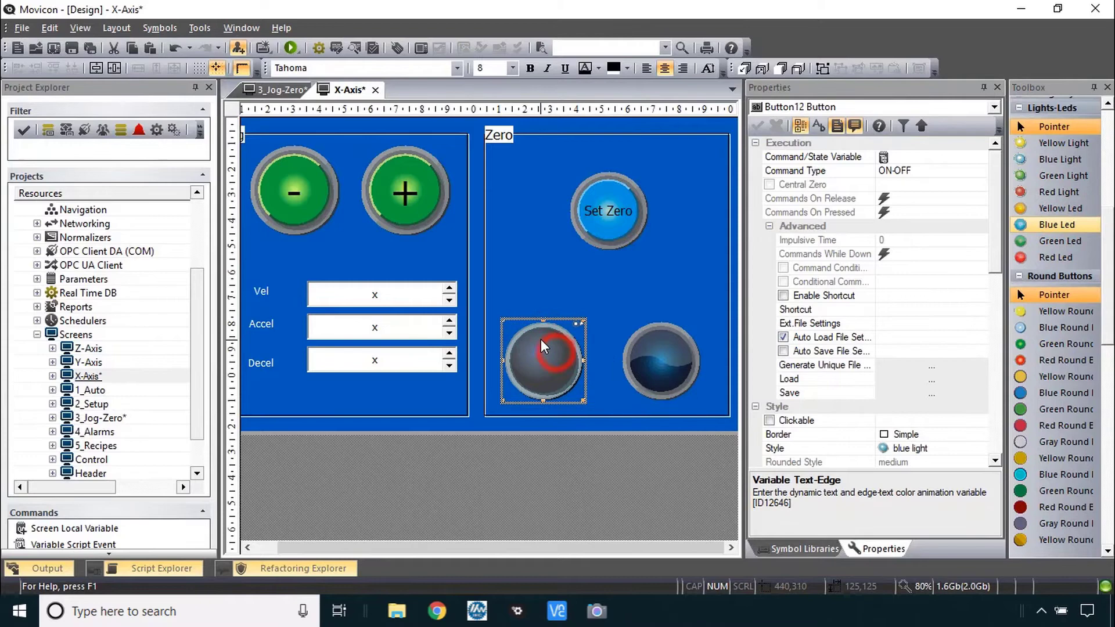
# Caption the light 'Set Zero OK' and the LED 'Position Valid'
pyautogui.doubleClick(544, 352)
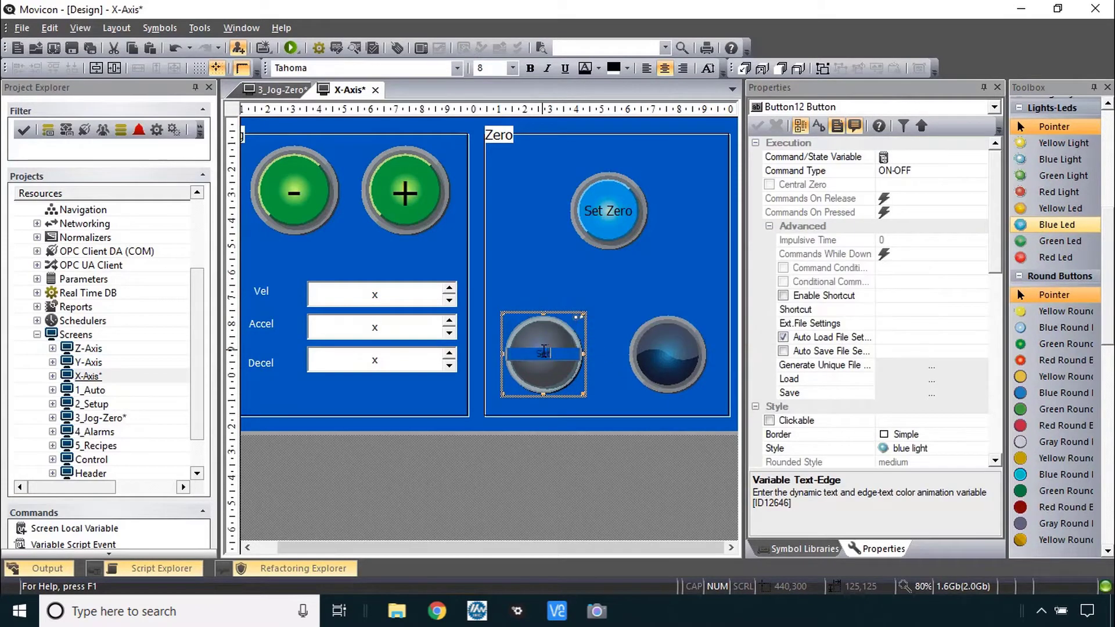
pyautogui.write('Set Zero OK')
pyautogui.doubleClick(657, 358)
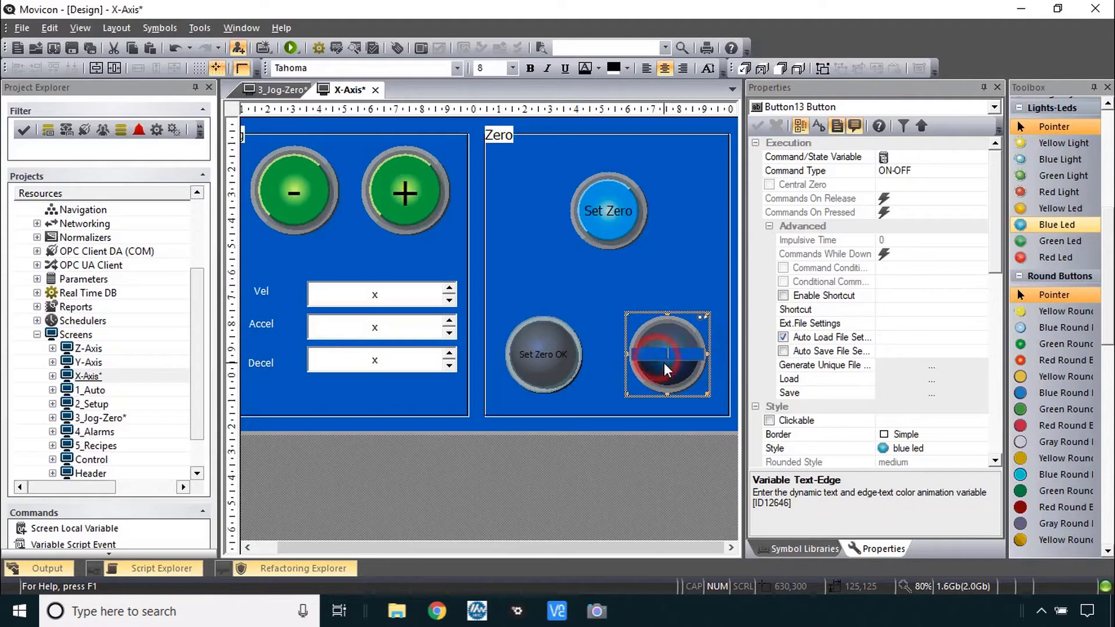
pyautogui.write('Position Valid')
pyautogui.press('Return')
pyautogui.keyDown('shift'); pyautogui.click(544, 355); pyautogui.keyUp('shift')
pyautogui.keyDown('shift'); pyautogui.click(606, 217); pyautogui.keyUp('shift')
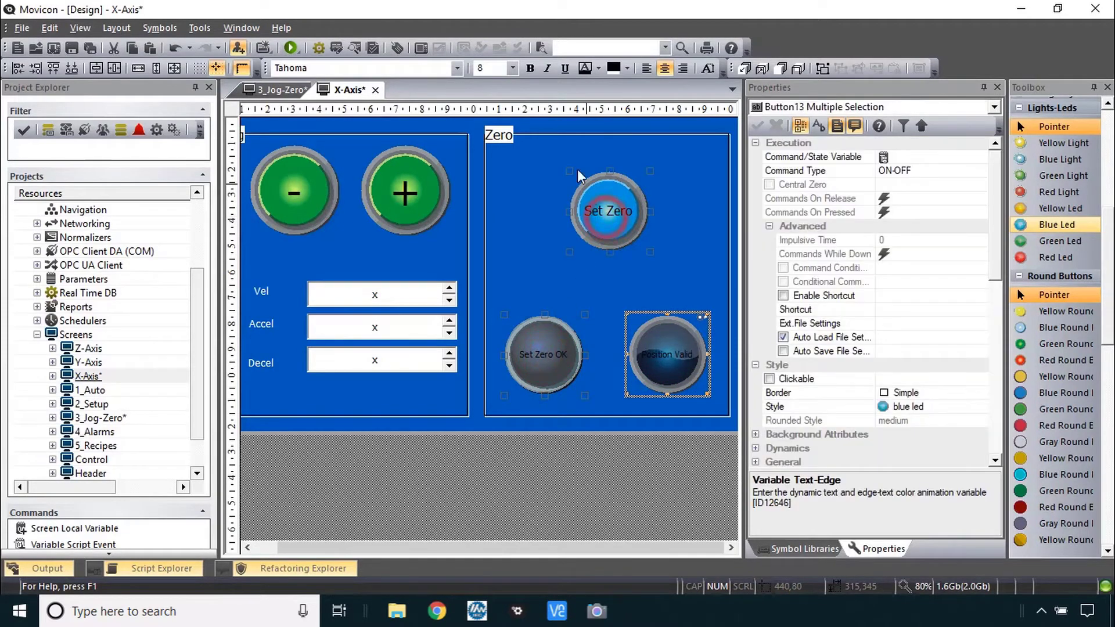
# Make the three Zero box captions size 12 and white
pyautogui.click(513, 68)
pyautogui.click(486, 126)
pyautogui.click(613, 68)
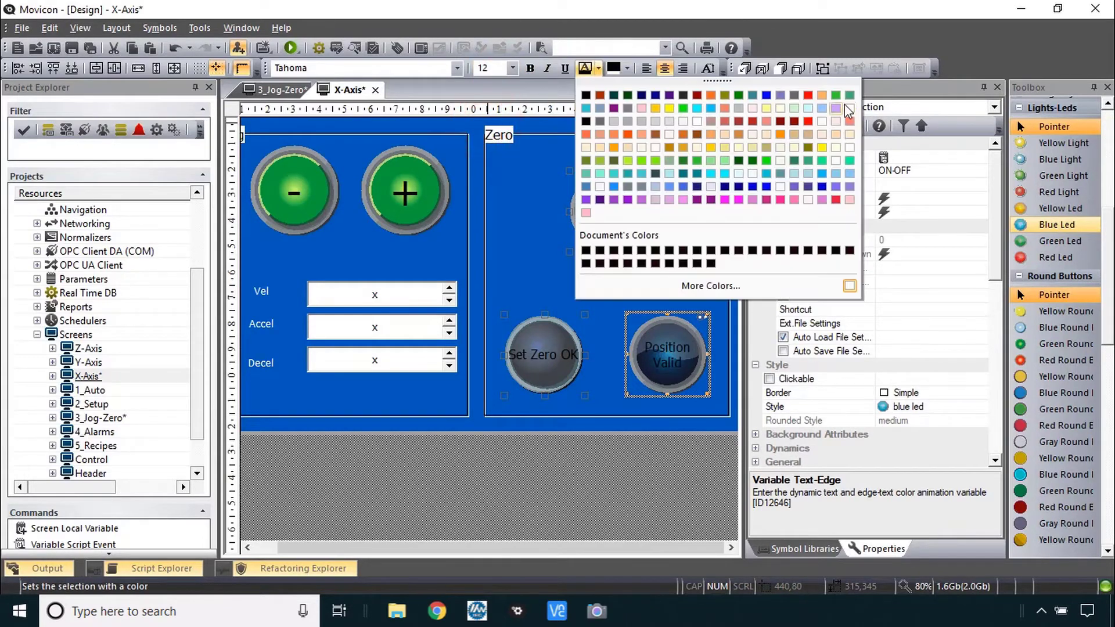
pyautogui.click(845, 107)
pyautogui.click(598, 328)
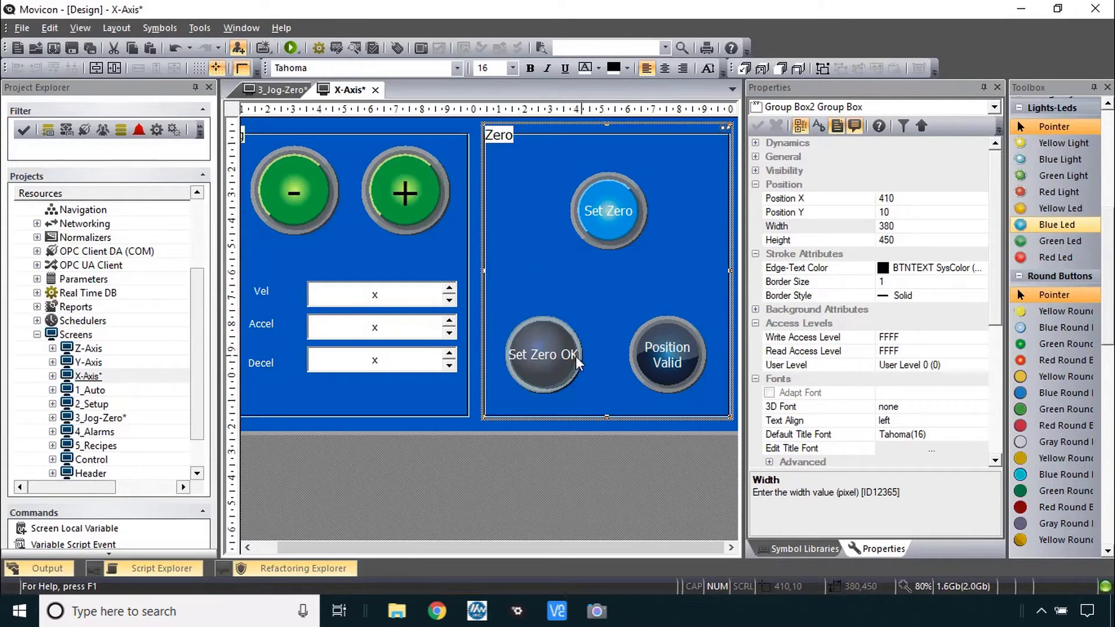
# Change the Set Zero OK caption to 'Set Zero\OK' so it wraps onto two lines
pyautogui.click(552, 354)
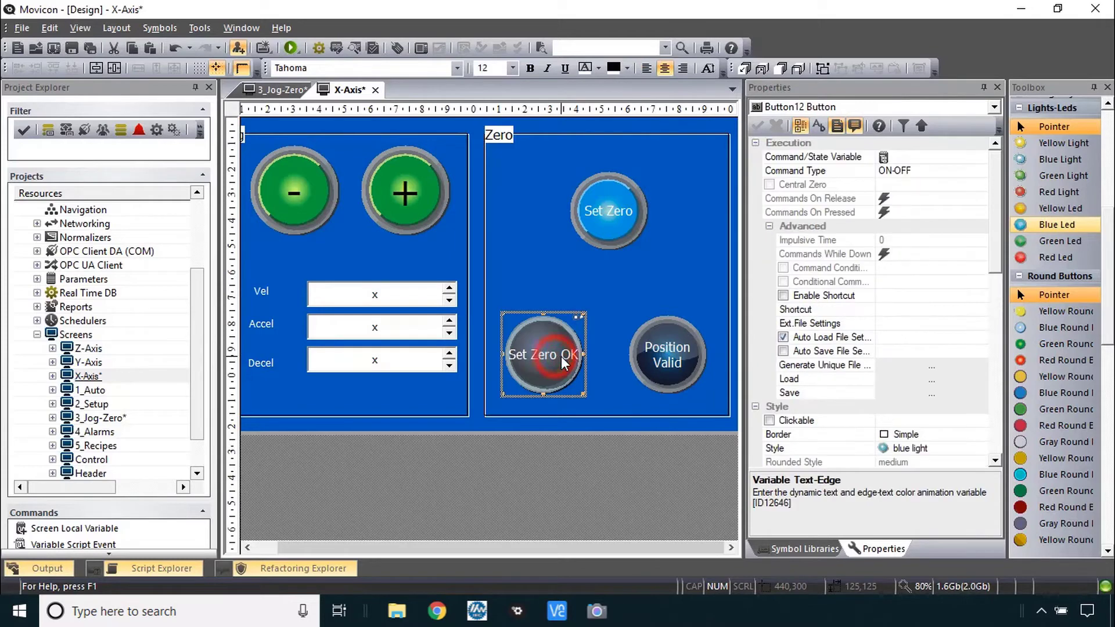
pyautogui.click(561, 357)
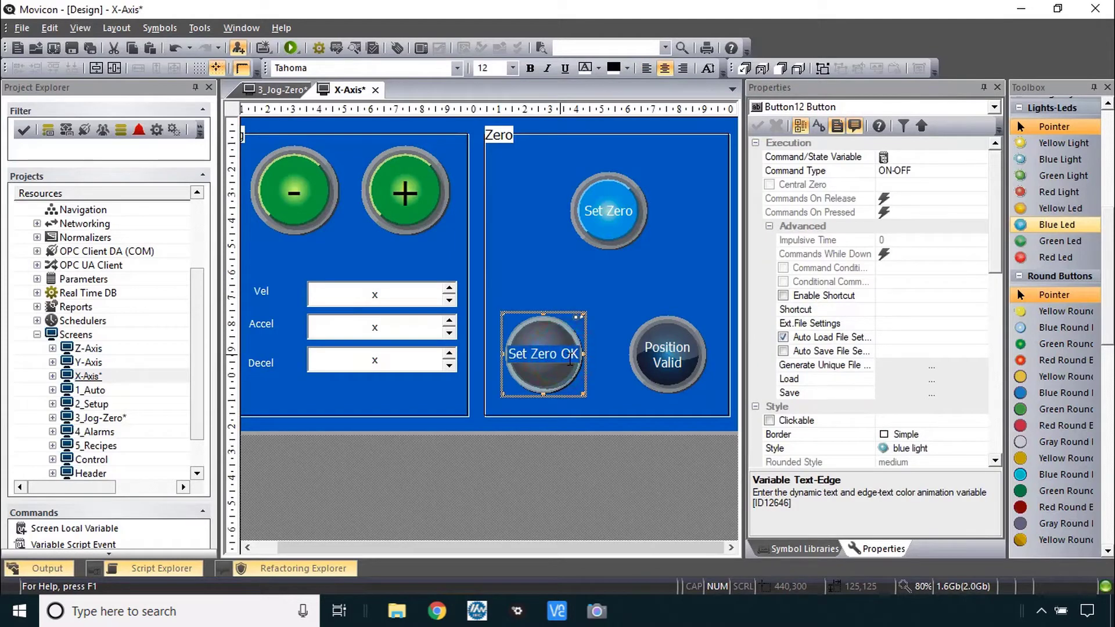
pyautogui.press('BackSpace')
pyautogui.write('\\n')
pyautogui.press('Return')
pyautogui.doubleClick(544, 361)
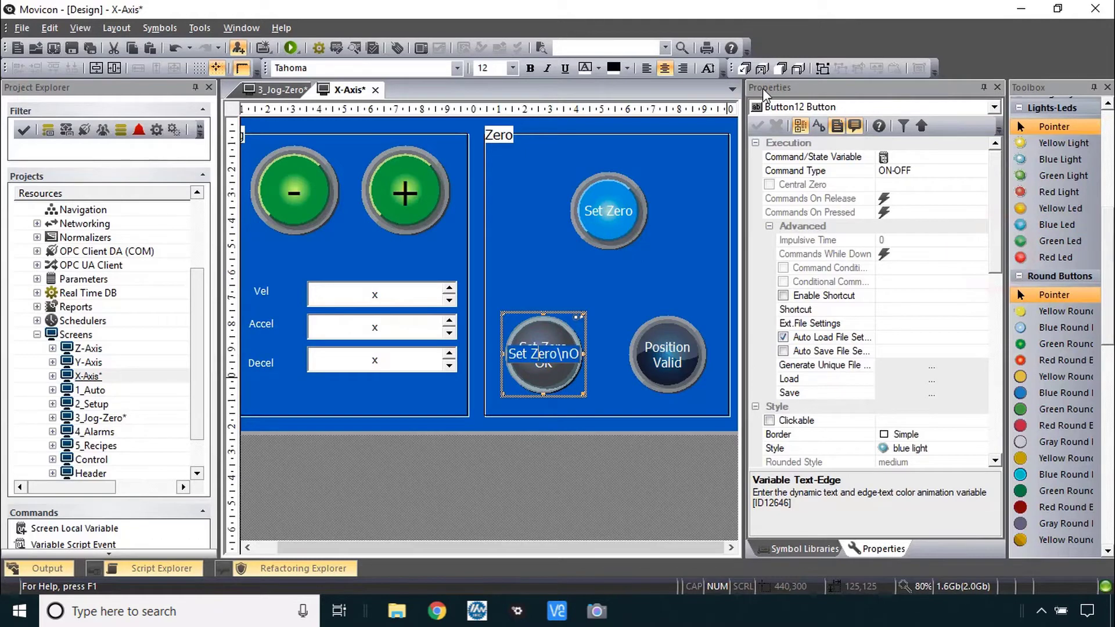
pyautogui.click(605, 281)
pyautogui.hotkey('alt', 'Tab')
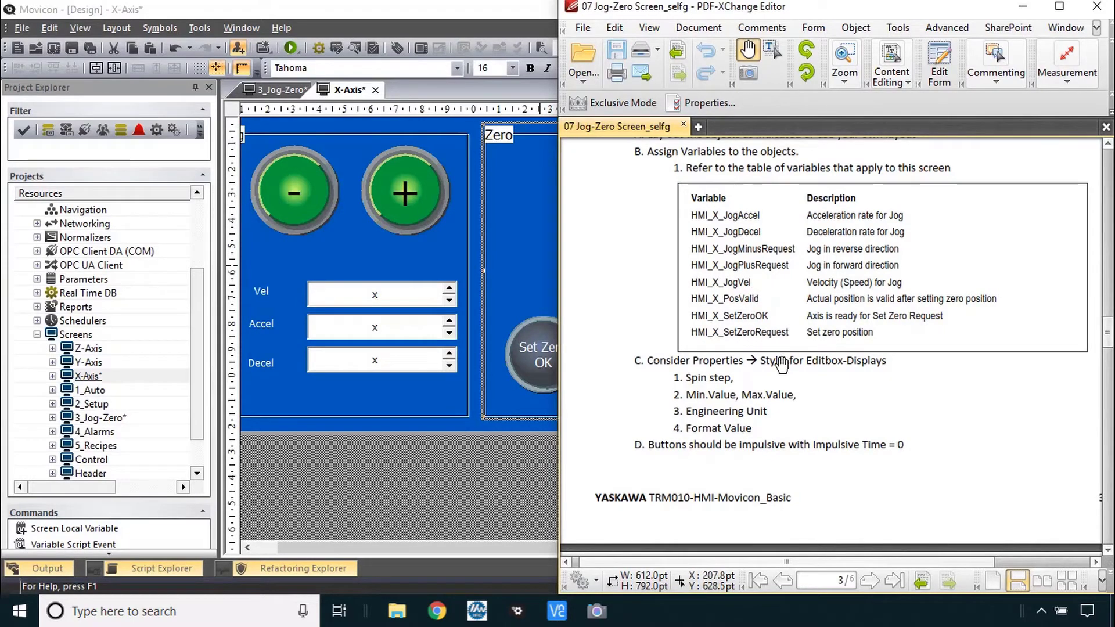
# Link the minus and plus jog buttons to HMI_X_JogMinusRequest and HMI_X_JogPlusRequest
pyautogui.click(282, 196)
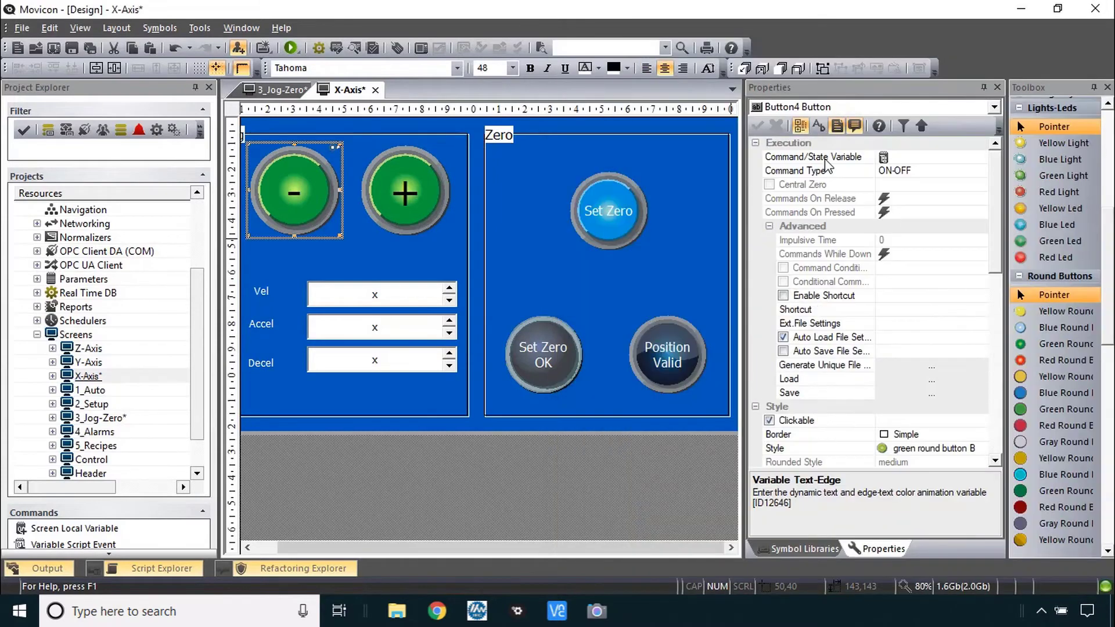
pyautogui.click(802, 156)
pyautogui.click(802, 156)
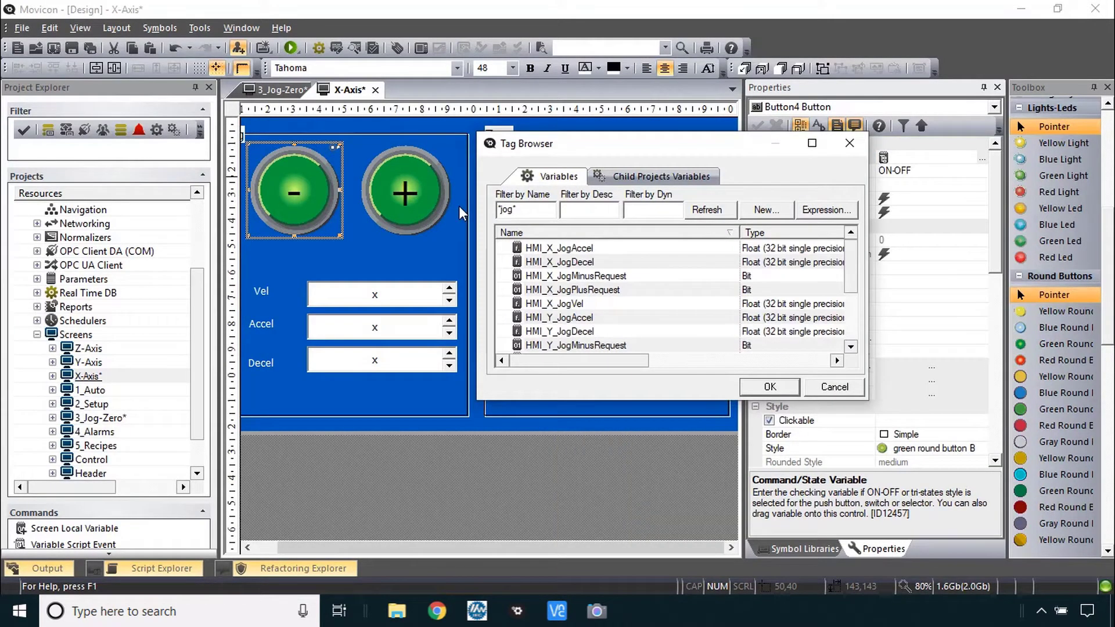
pyautogui.click(542, 277)
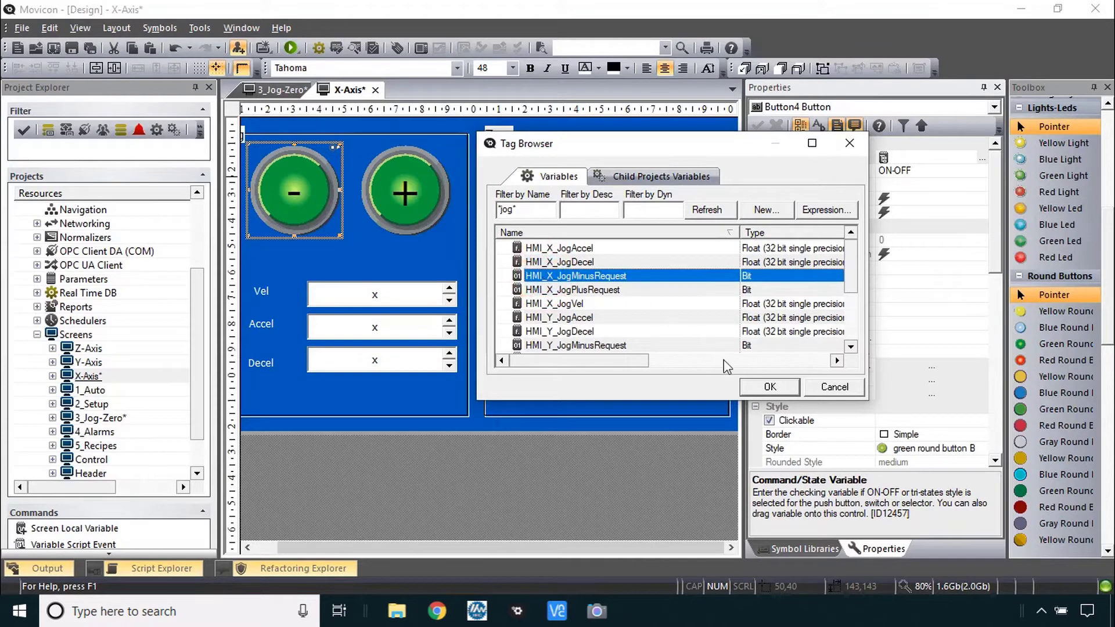
pyautogui.click(768, 387)
pyautogui.click(405, 191)
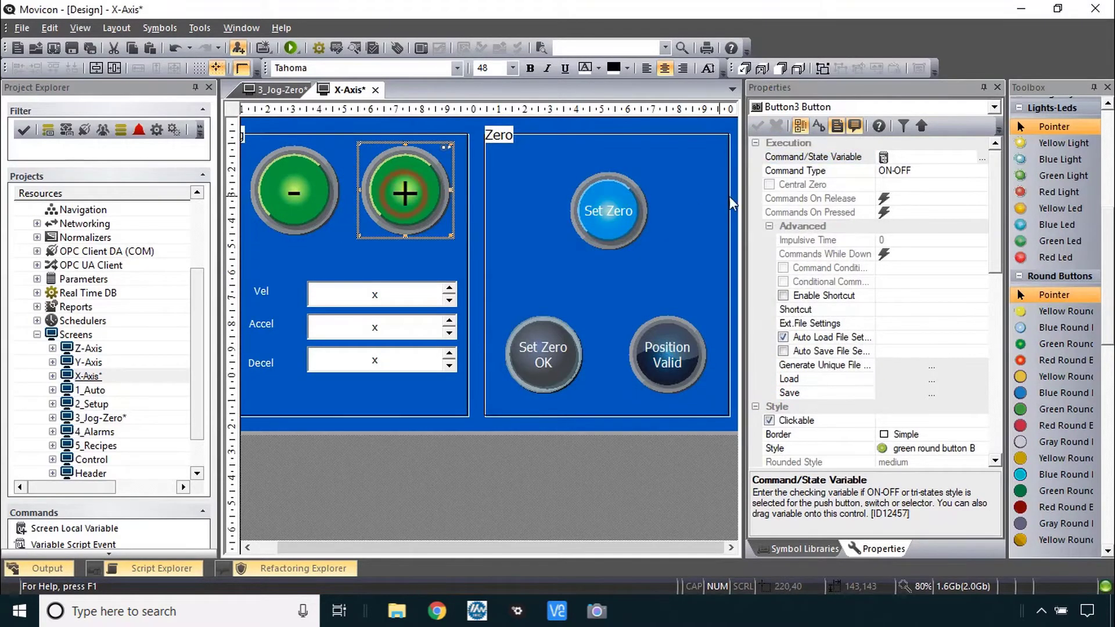
pyautogui.click(798, 157)
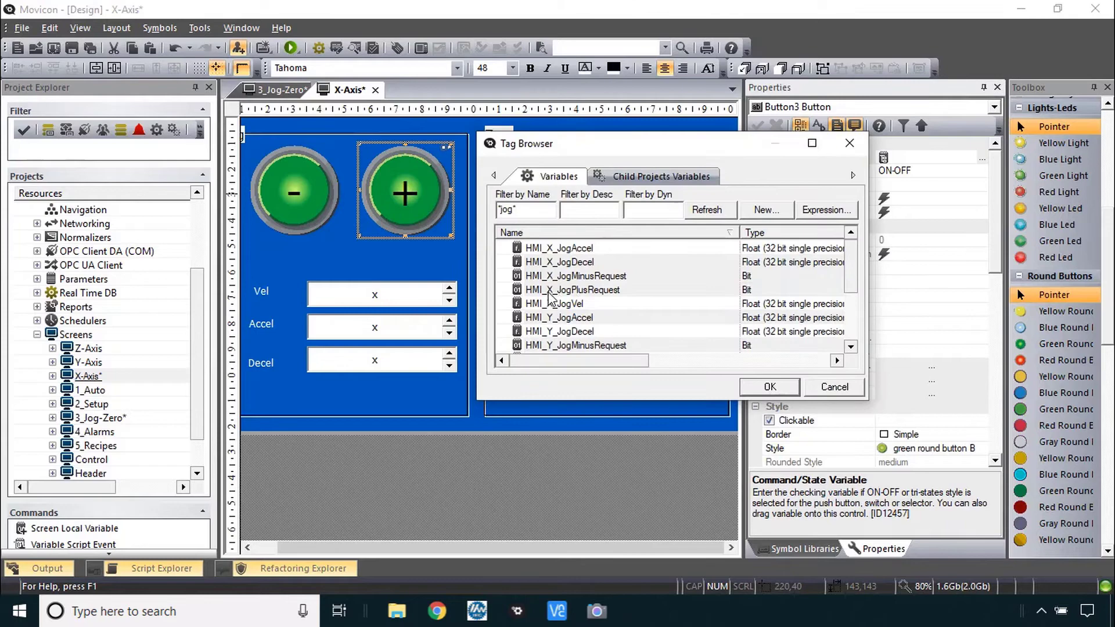
pyautogui.click(590, 290)
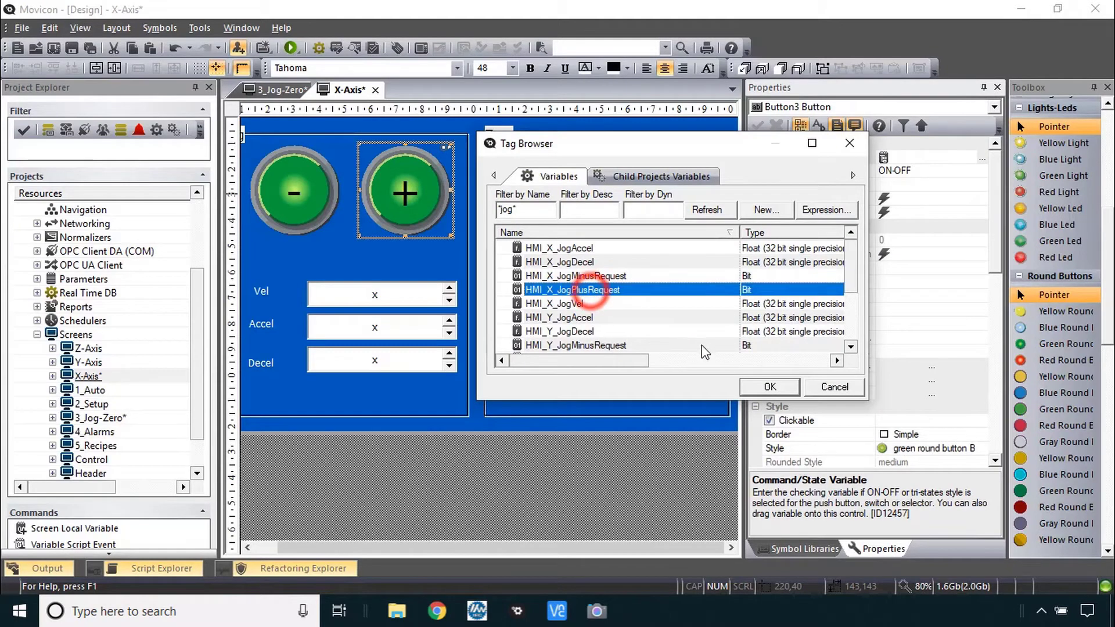
pyautogui.click(769, 387)
# Link the Vel, Accel and Decel boxes to HMI_X_JogVel, HMI_X_JogAccel and HMI_X_JogDecel
pyautogui.click(392, 299)
pyautogui.click(819, 157)
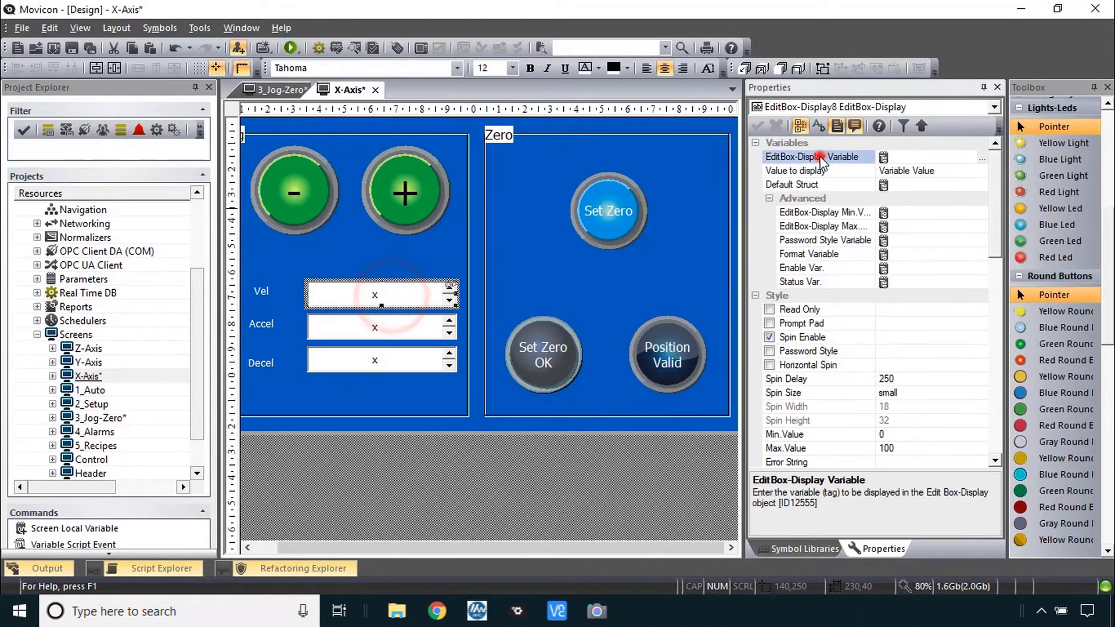
pyautogui.click(575, 303)
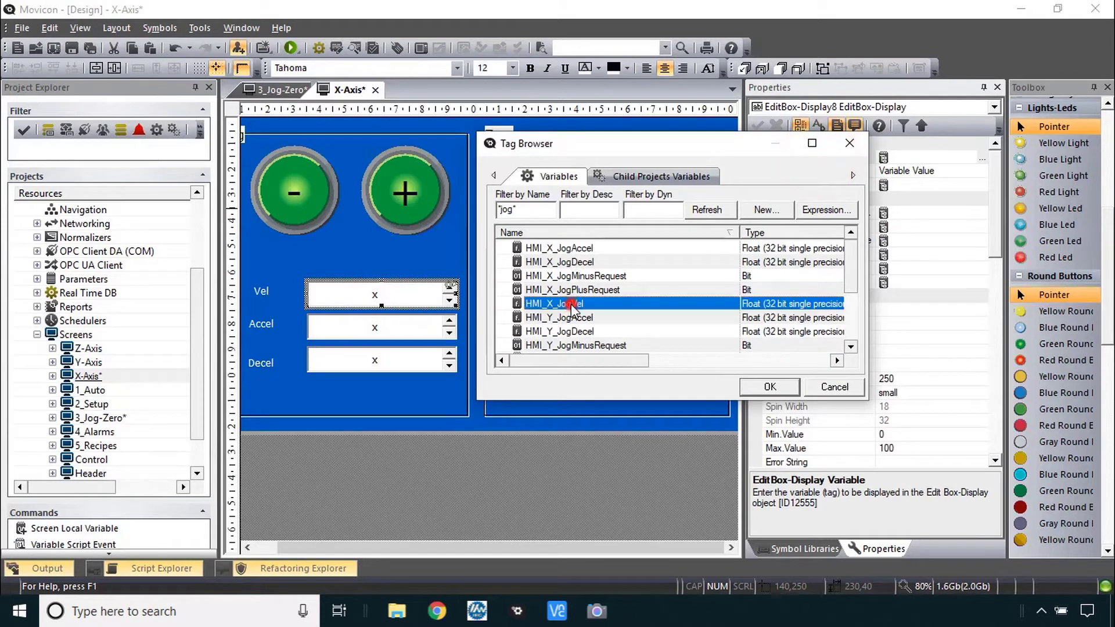
pyautogui.click(769, 387)
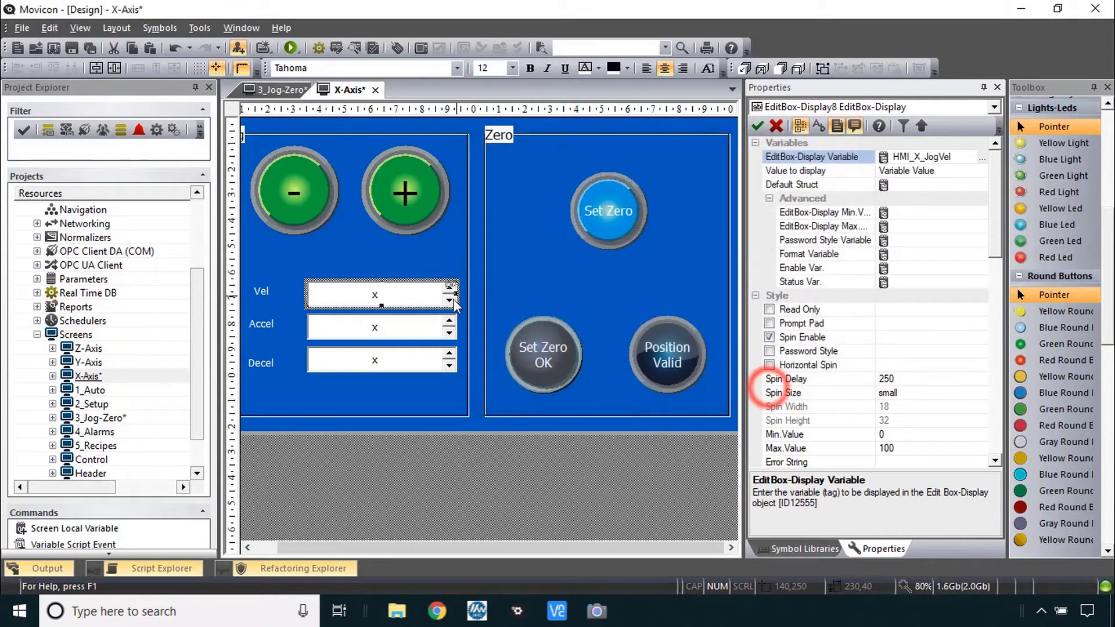
pyautogui.click(409, 327)
pyautogui.click(807, 157)
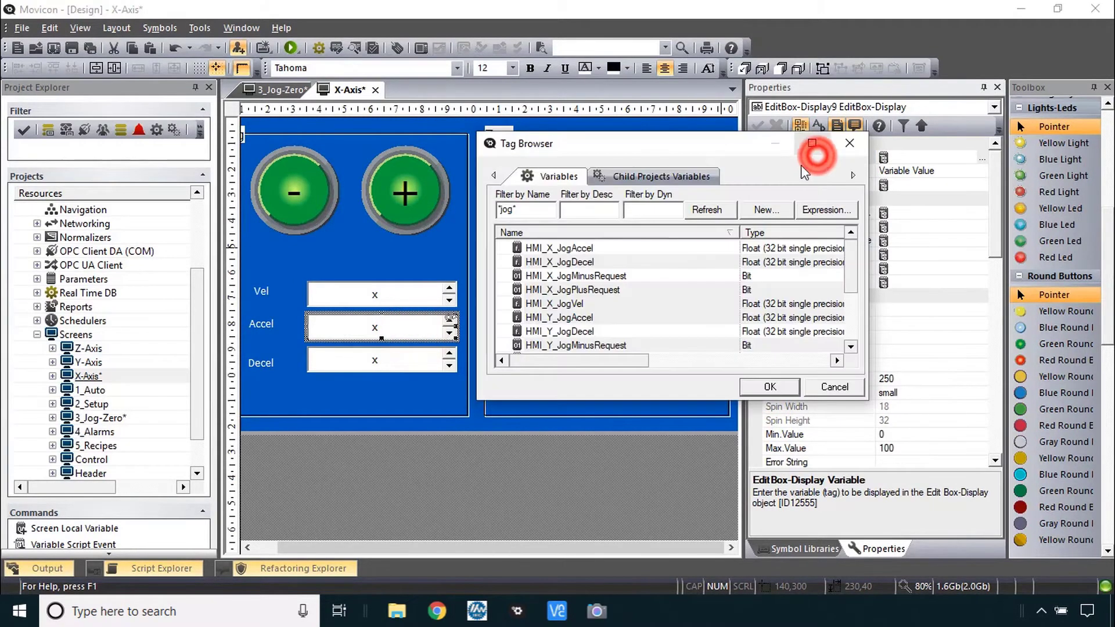
pyautogui.doubleClick(574, 249)
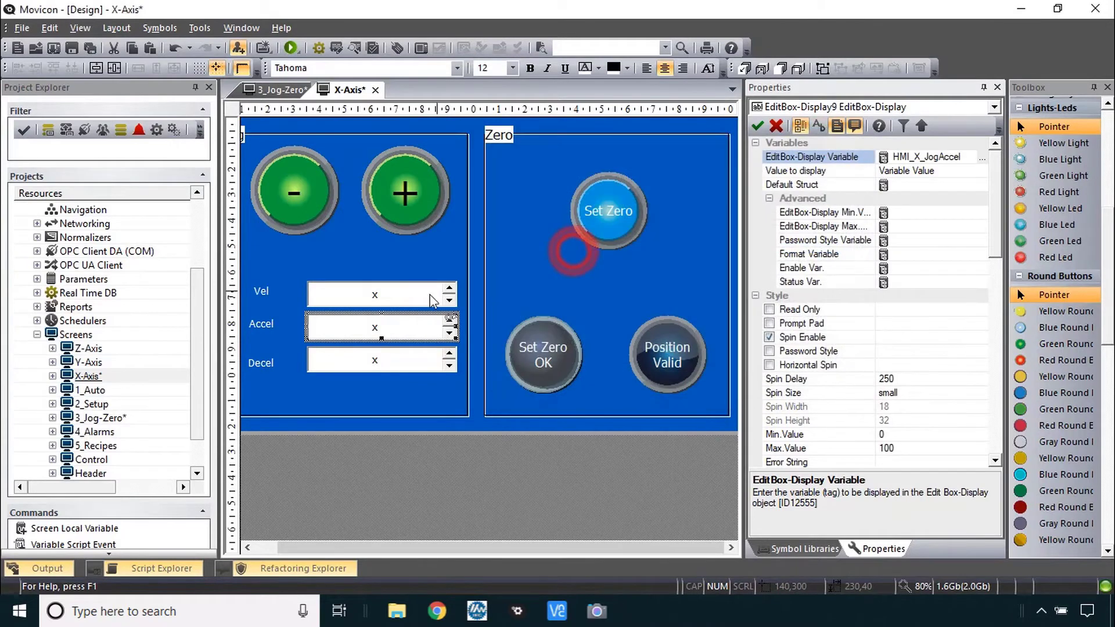
pyautogui.click(383, 361)
pyautogui.click(799, 155)
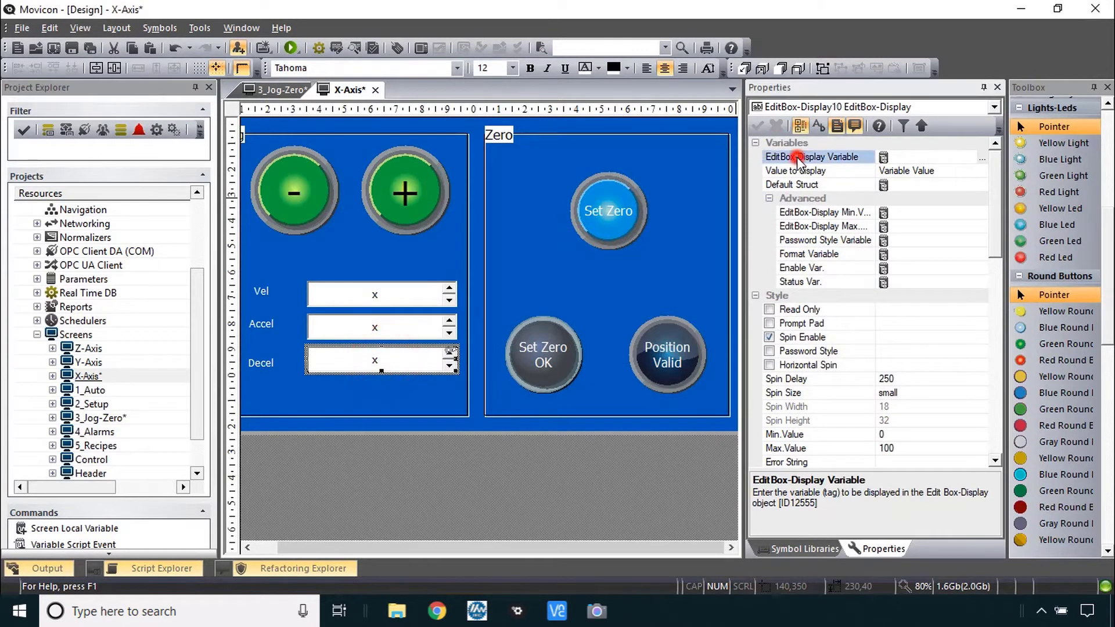
pyautogui.click(559, 262)
pyautogui.doubleClick(560, 262)
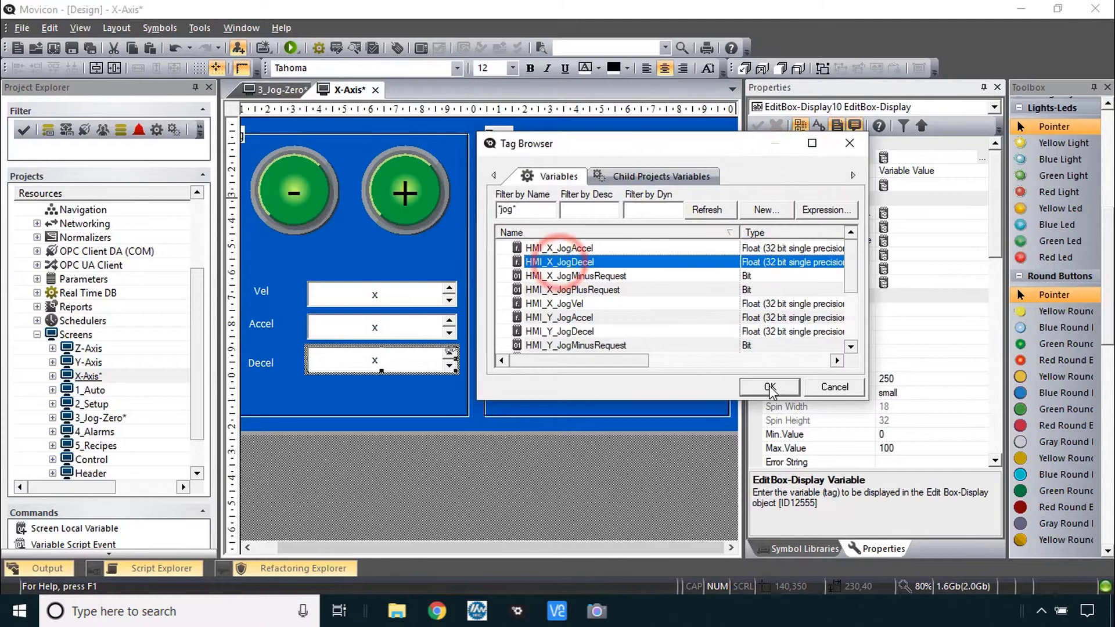
# Link the Set Zero button to HMI_X_SetZeroRequest and the Set Zero OK lamp to HMI_X_SetZeroOK
pyautogui.click(610, 210)
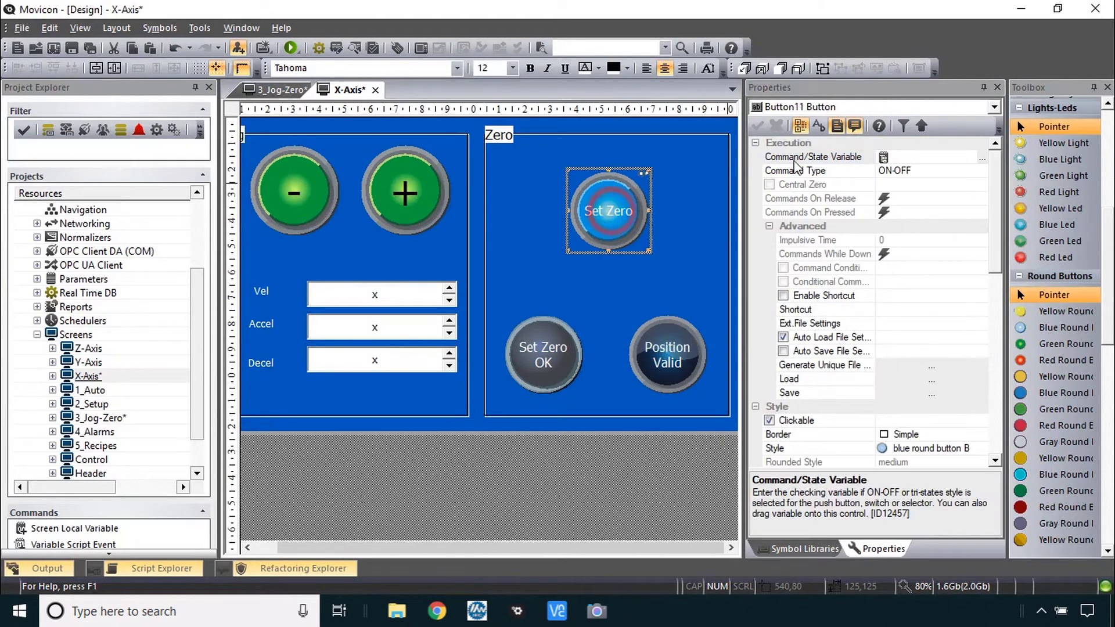
pyautogui.click(815, 158)
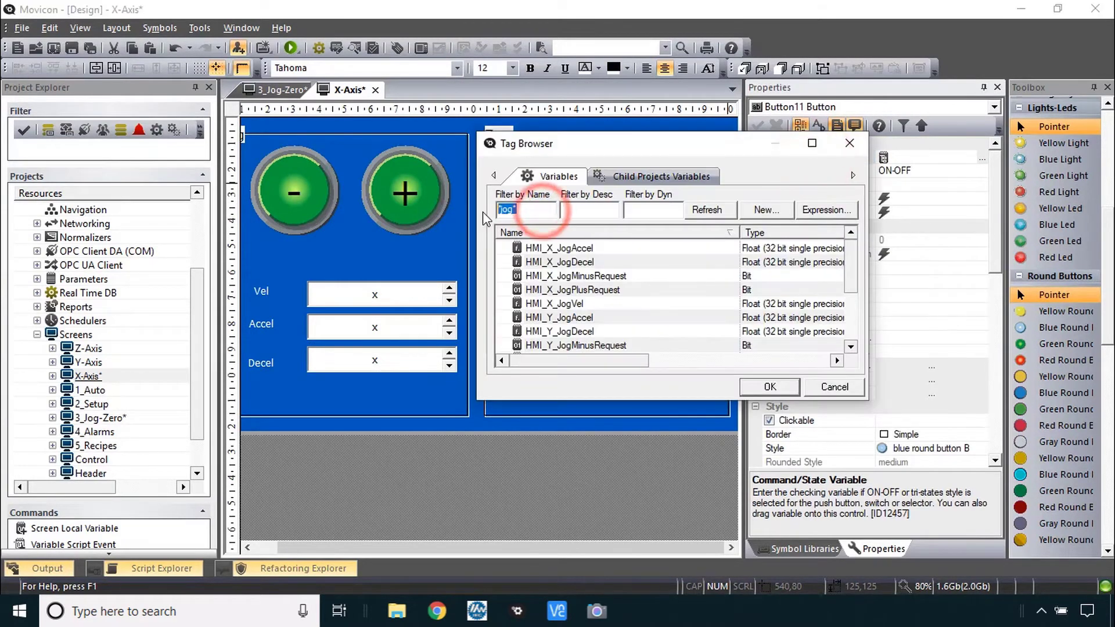
pyautogui.write('*zero')
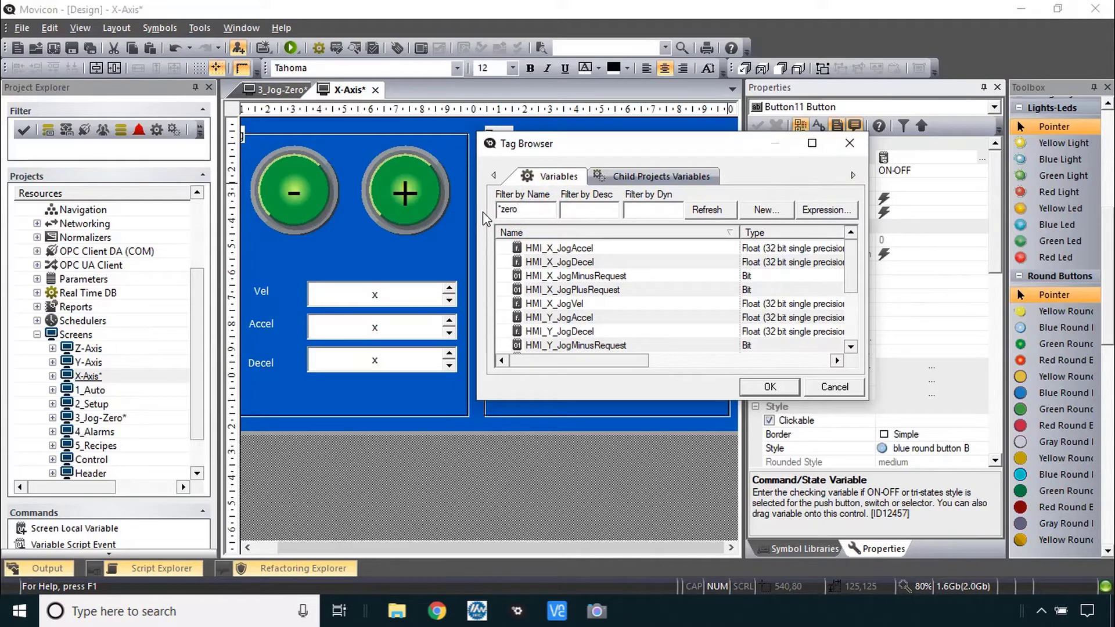
pyautogui.write('*')
pyautogui.moveTo(610, 148); pyautogui.dragTo(685, 234)
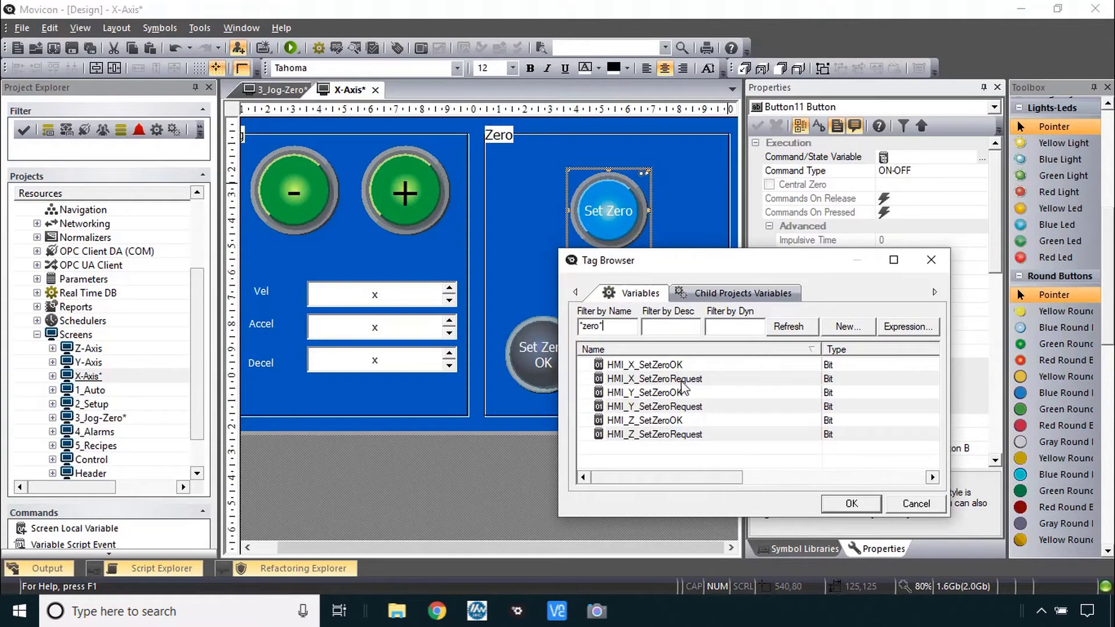
pyautogui.doubleClick(686, 379)
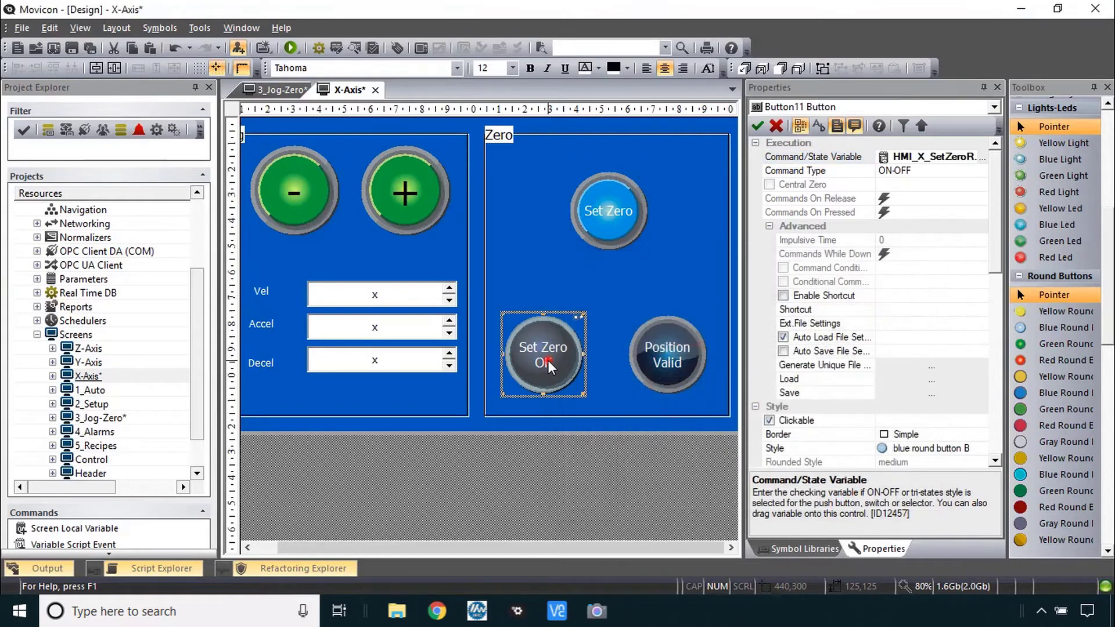
pyautogui.click(548, 360)
pyautogui.doubleClick(782, 157)
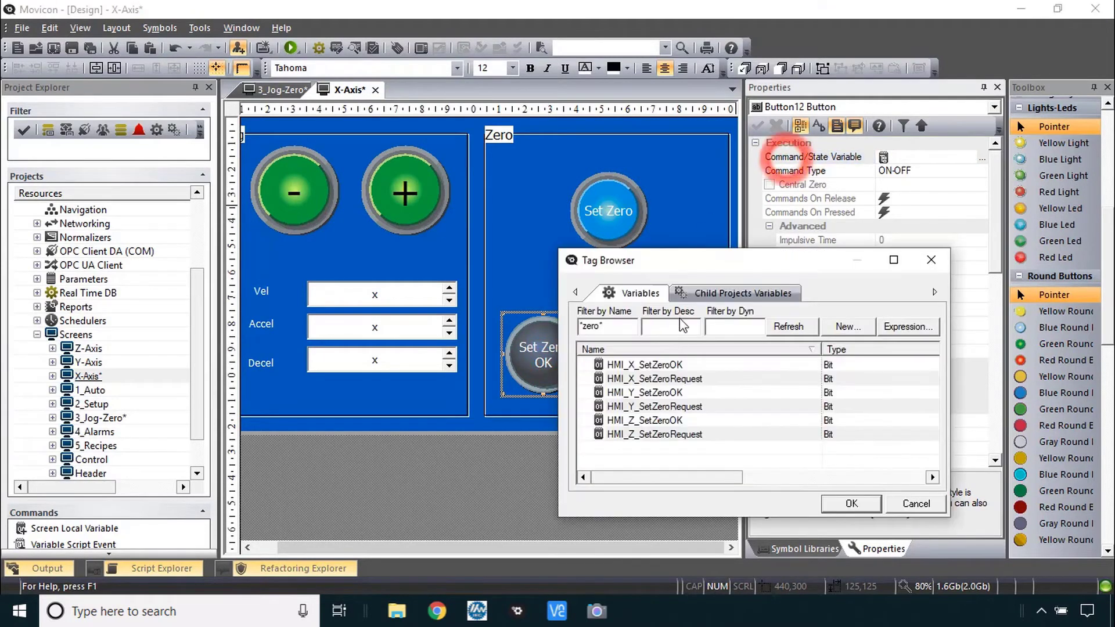
pyautogui.click(656, 375)
pyautogui.click(657, 365)
pyautogui.click(849, 503)
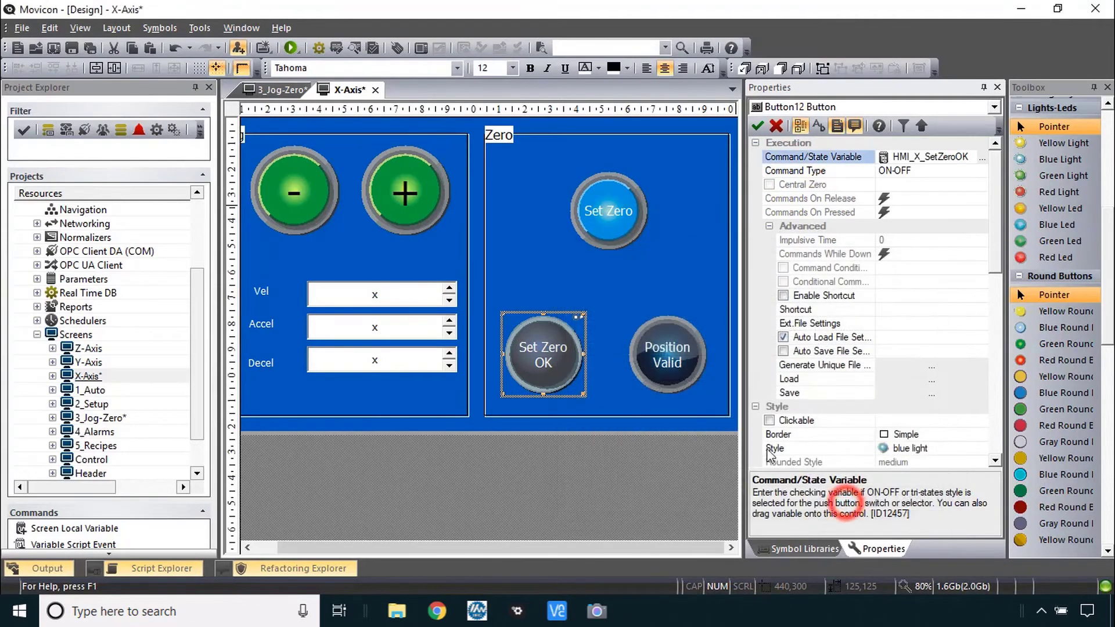
# Link the Position Valid LED to HMI_X_PosValid, then scroll the PDF to the next instructions
pyautogui.click(680, 354)
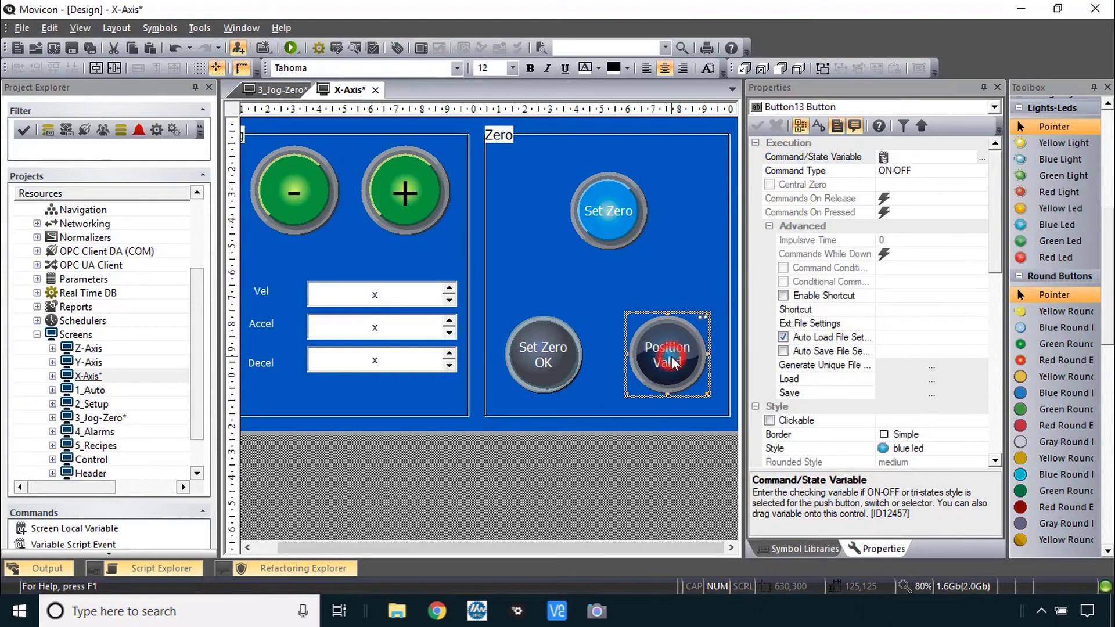
pyautogui.click(790, 159)
pyautogui.doubleClick(790, 161)
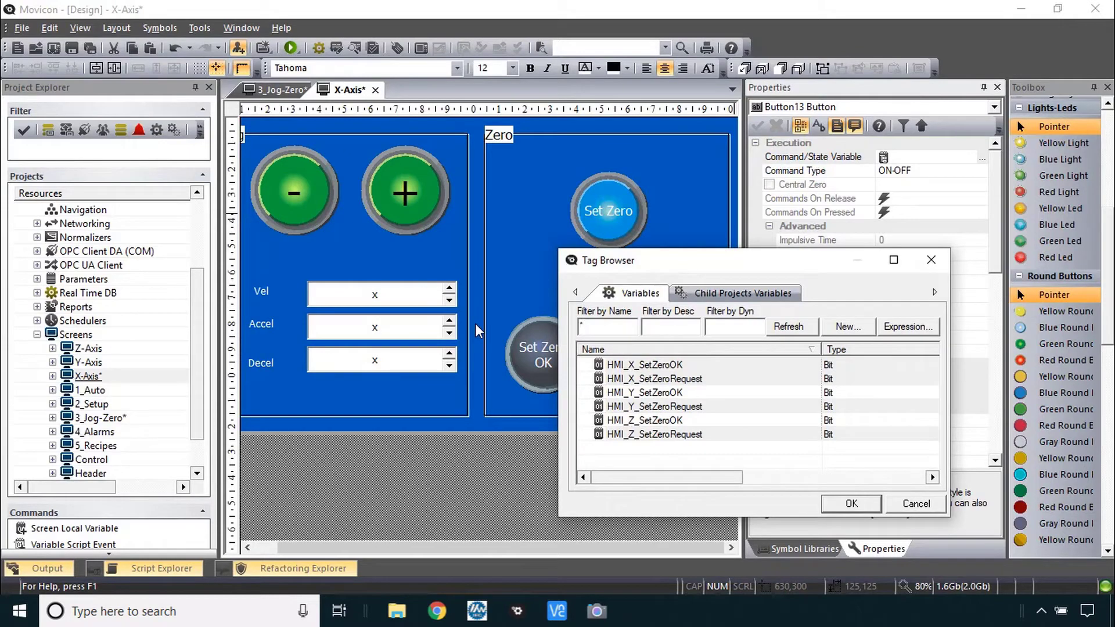
pyautogui.write('valid*')
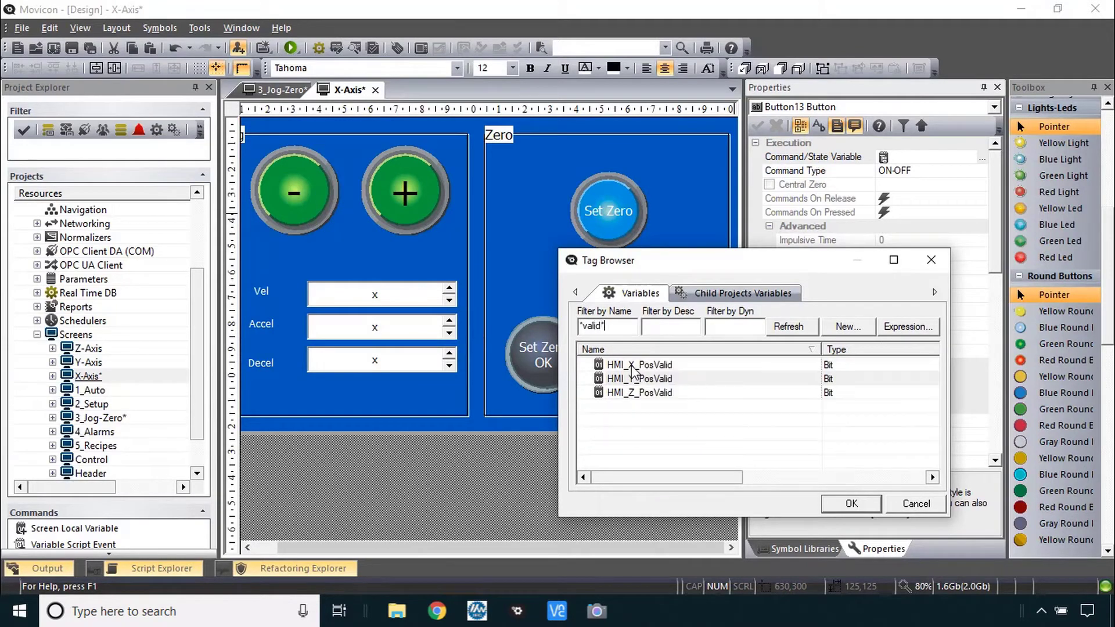
pyautogui.click(633, 365)
pyautogui.click(852, 503)
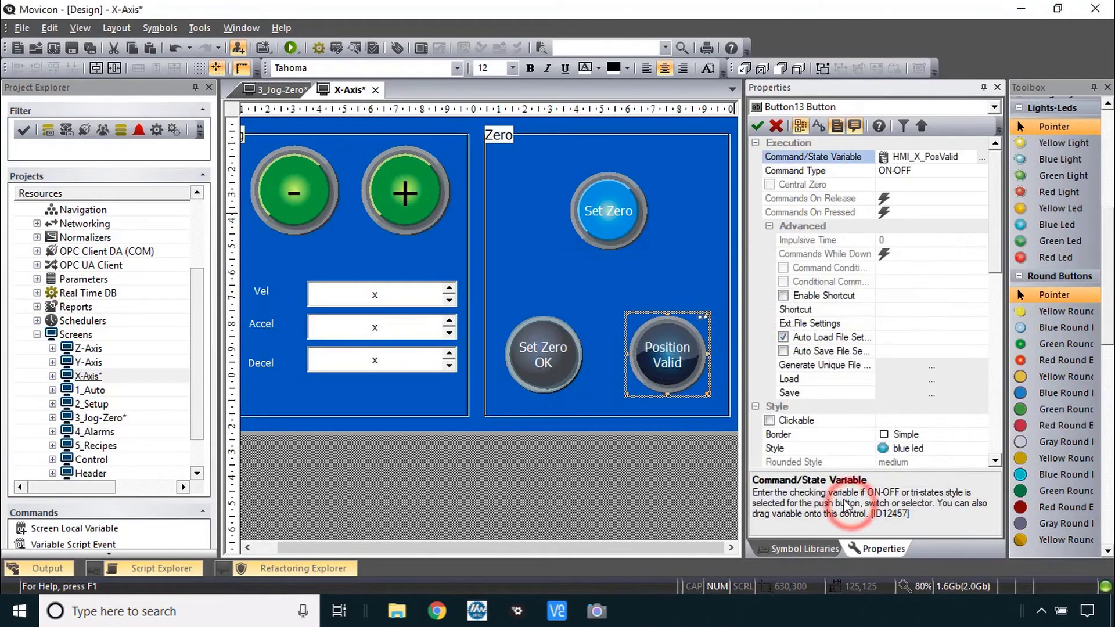
pyautogui.hotkey('alt', 'Tab')
pyautogui.moveTo(822, 310); pyautogui.dragTo(809, 245)
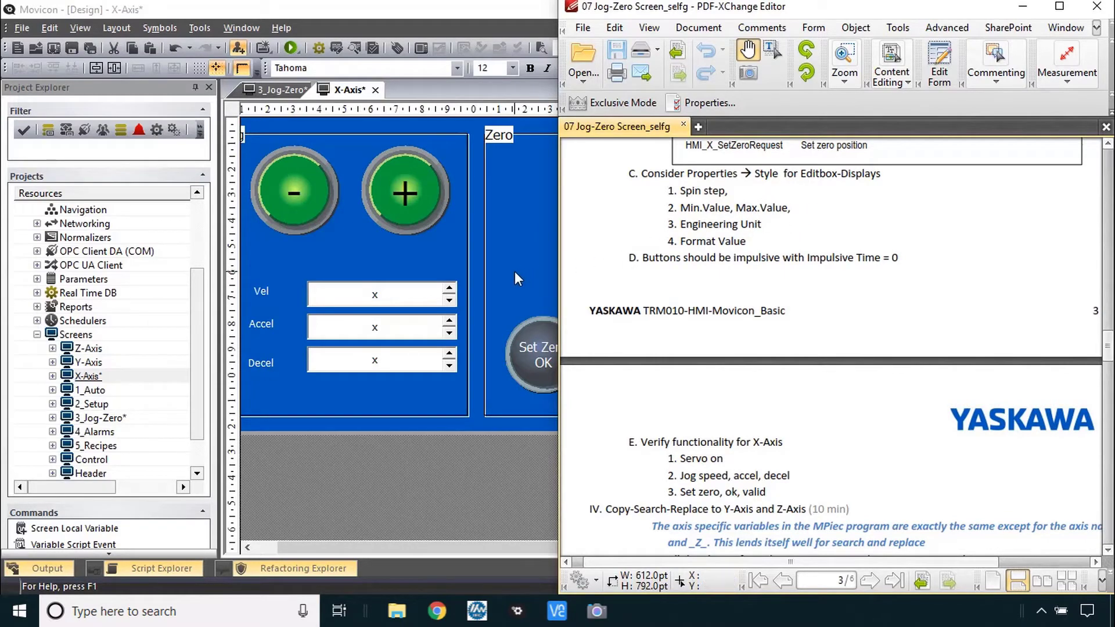
# Set the Vel box to maximum 100000, spin step 10, unit mm/s and format x.x
pyautogui.click(406, 292)
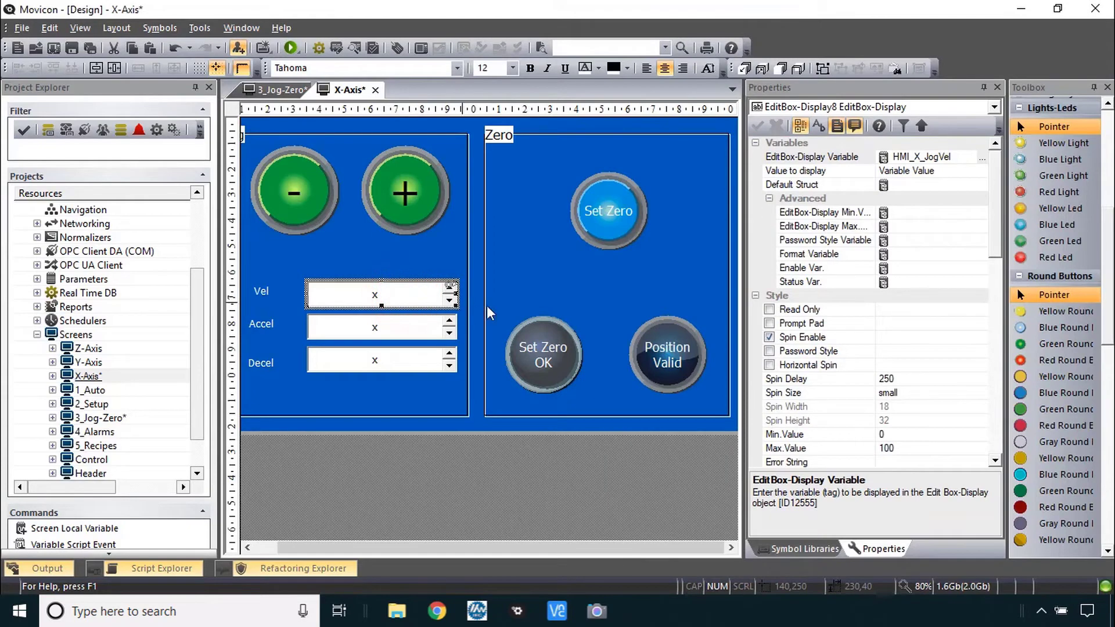
pyautogui.moveTo(996, 241); pyautogui.dragTo(1001, 290)
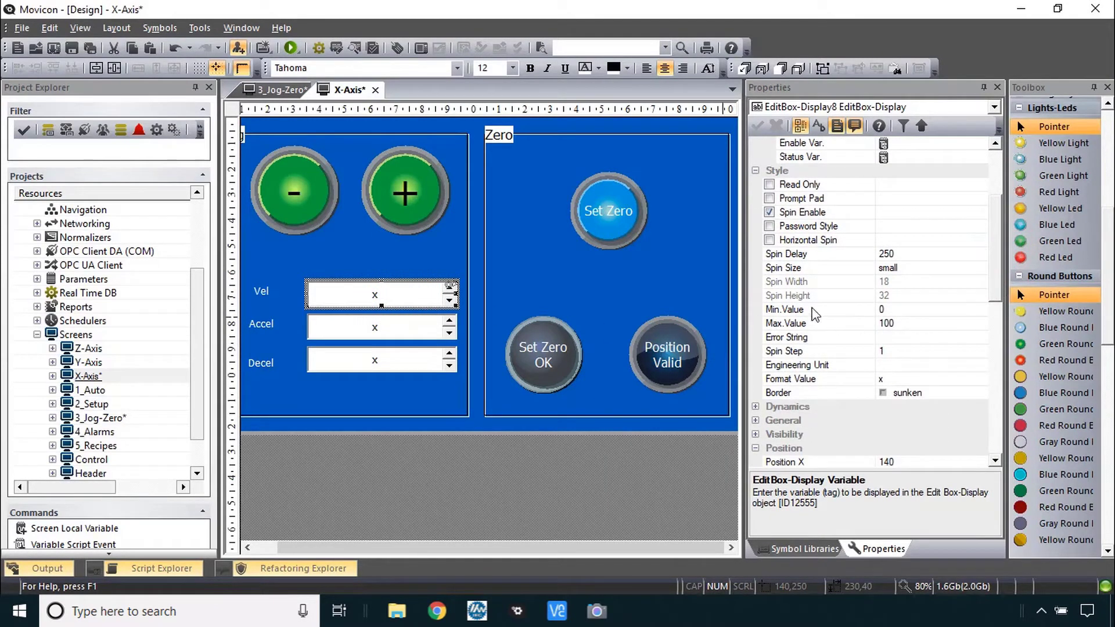
pyautogui.click(909, 323)
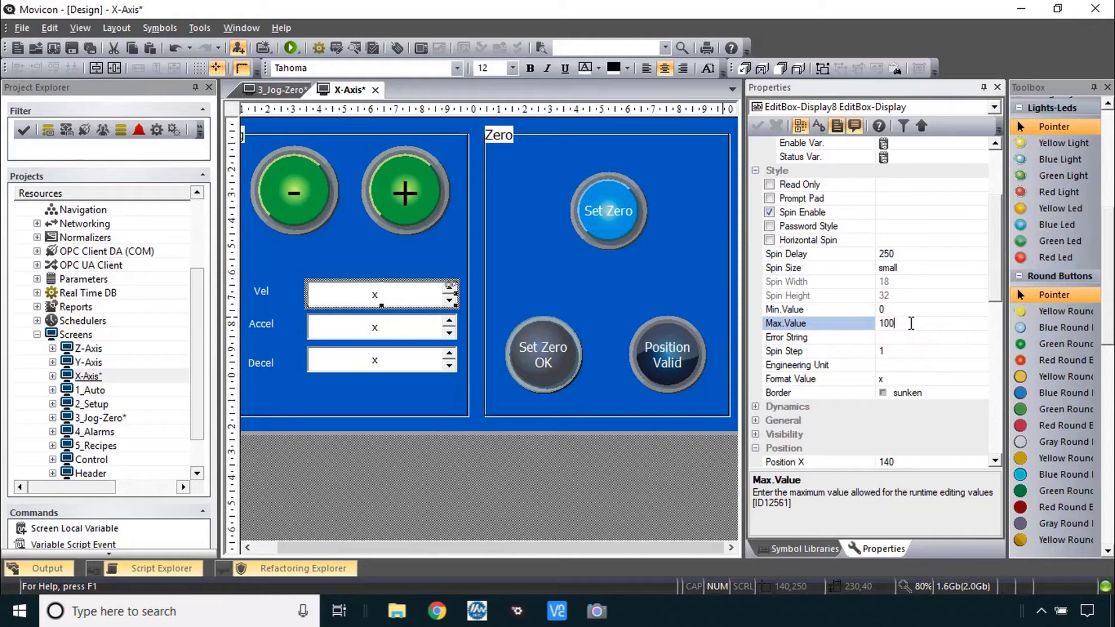
pyautogui.write('000')
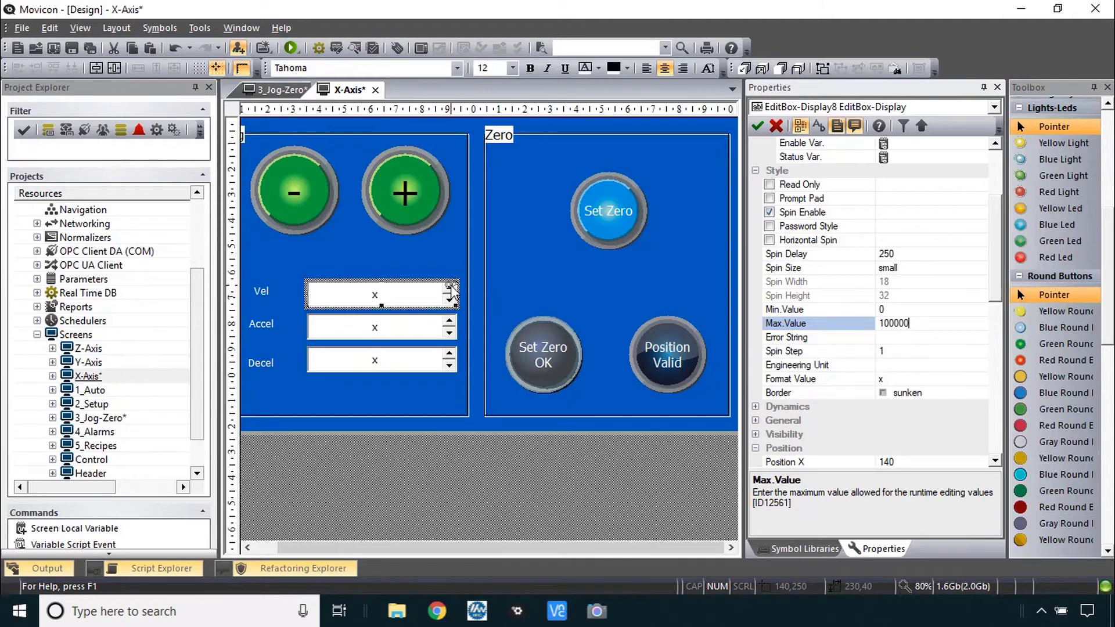
pyautogui.click(895, 351)
pyautogui.write('0')
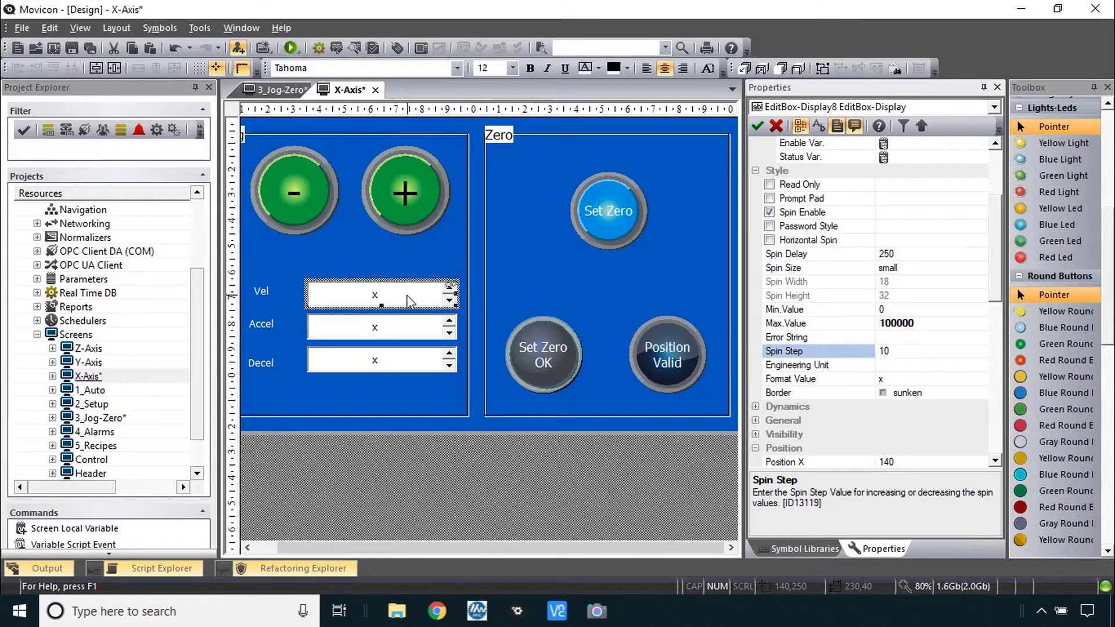
pyautogui.click(900, 366)
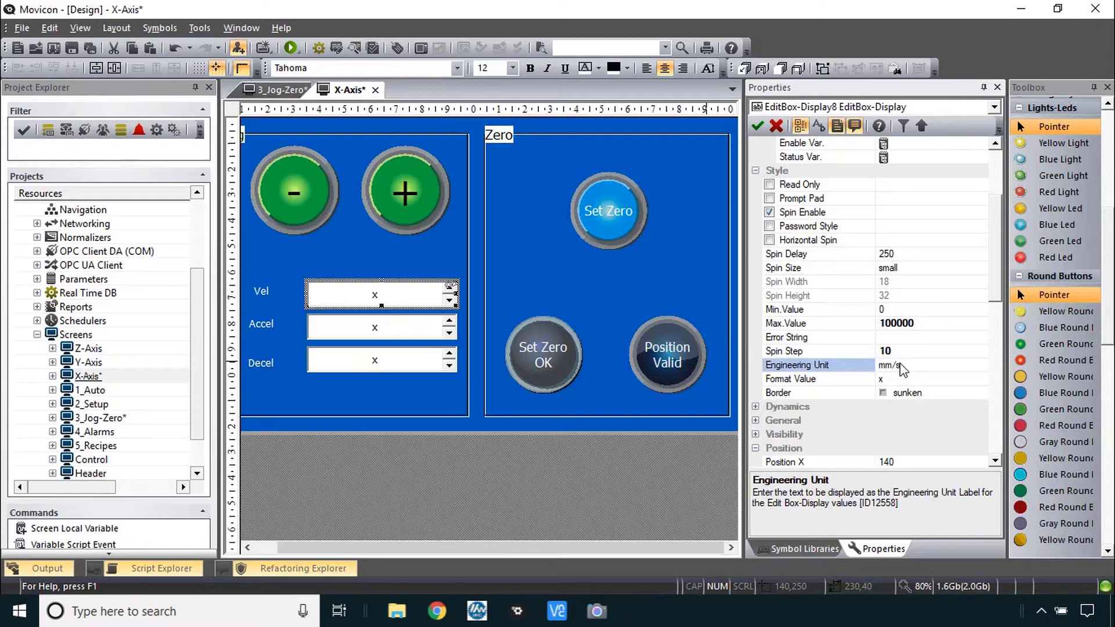
pyautogui.click(914, 382)
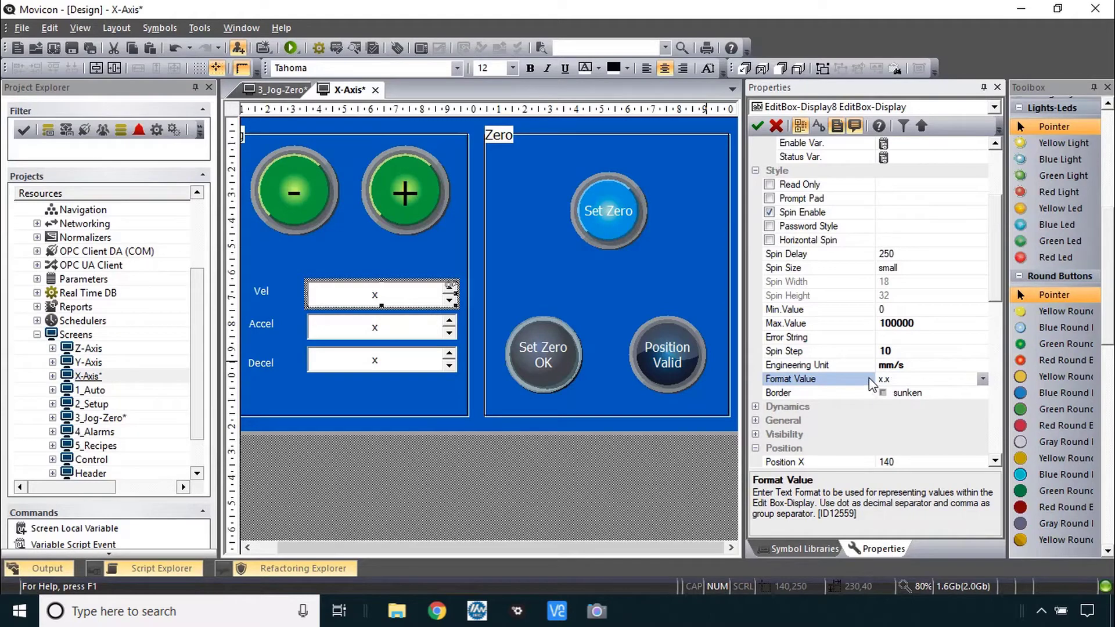
pyautogui.click(402, 333)
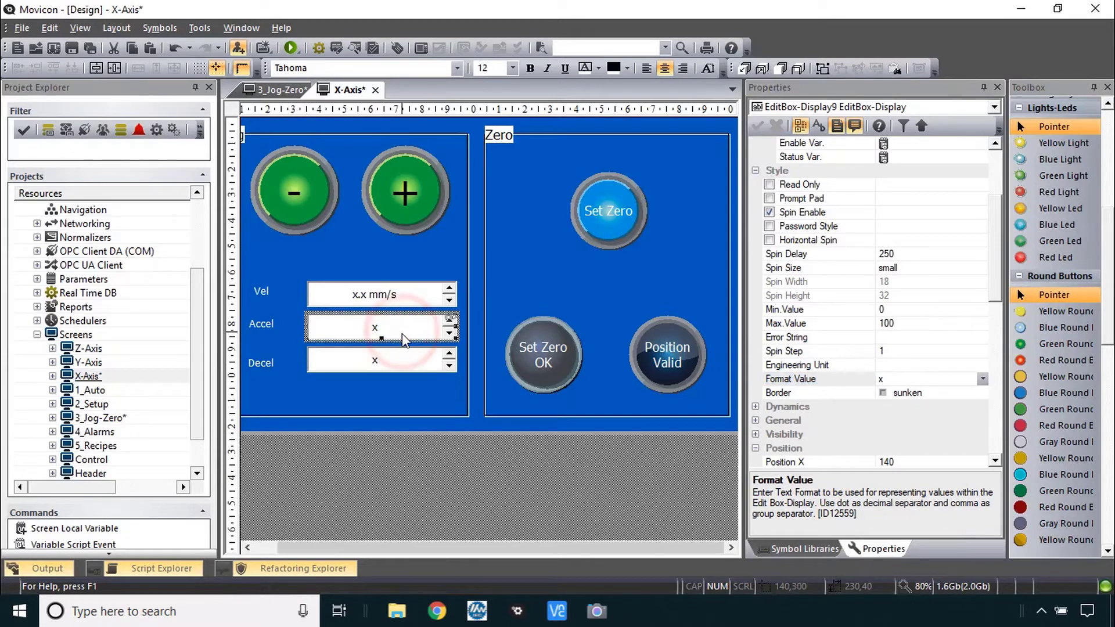
# Give both Accel and Decel boxes maximum 1e+008, spin step 100, unit mm/s2 and format x,xxx
pyautogui.keyDown('ctrl'); pyautogui.click(397, 365); pyautogui.keyUp('ctrl')
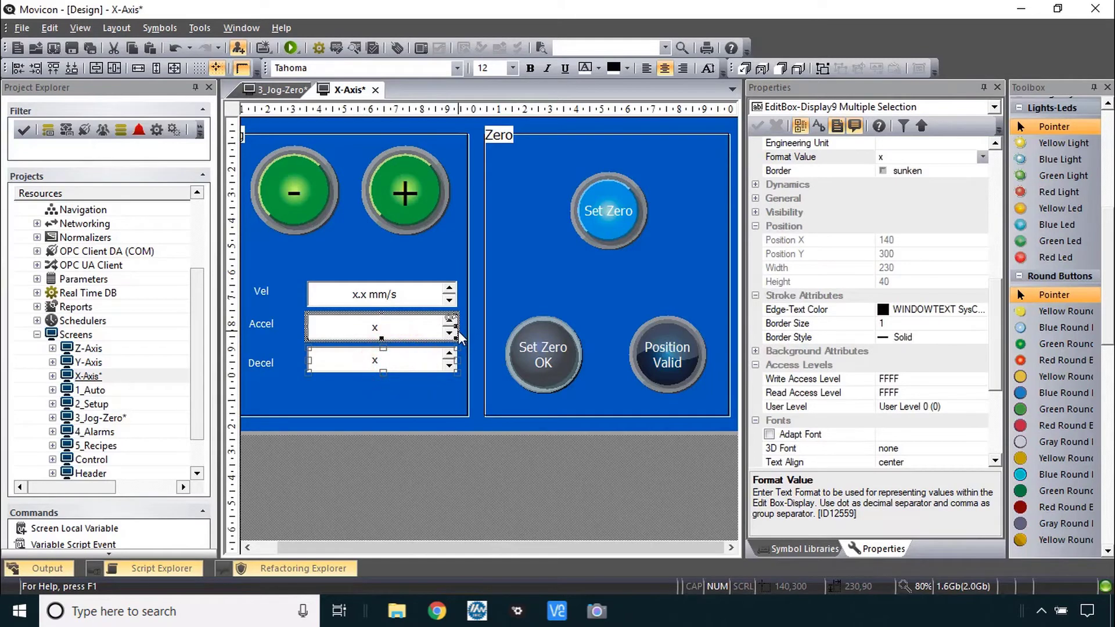
pyautogui.scroll(6, 1002, 228)
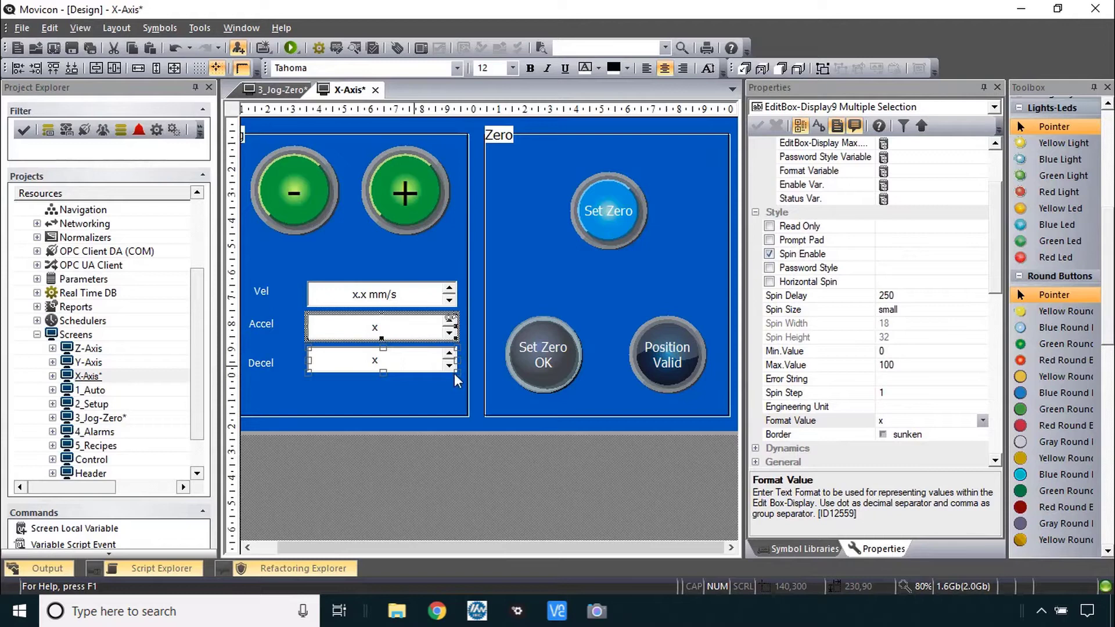
pyautogui.click(928, 366)
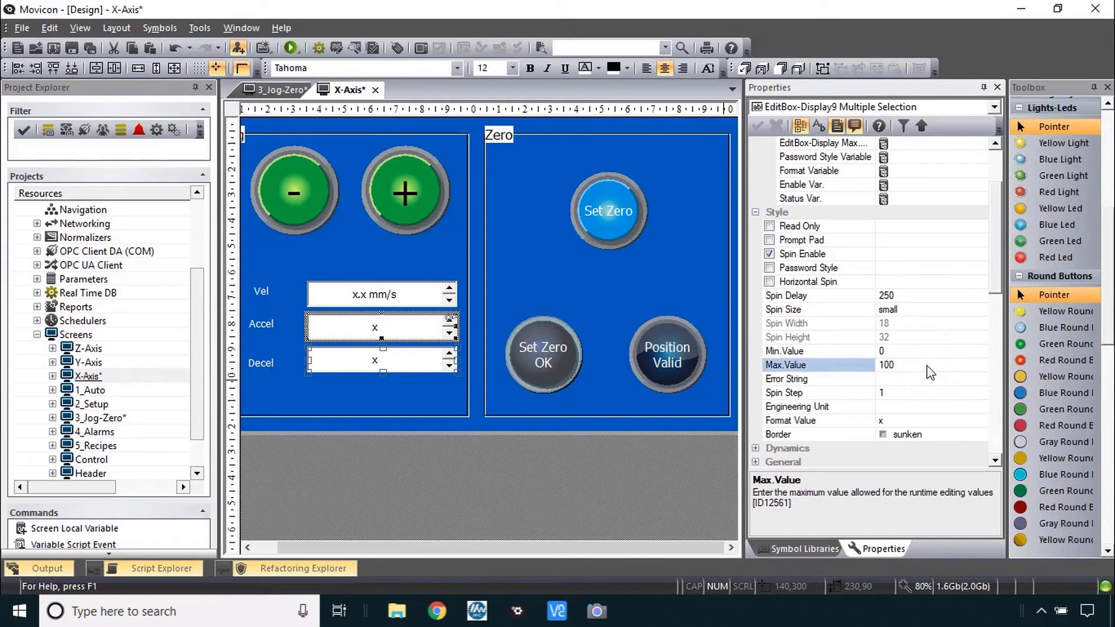
pyautogui.write('008')
pyautogui.click(923, 395)
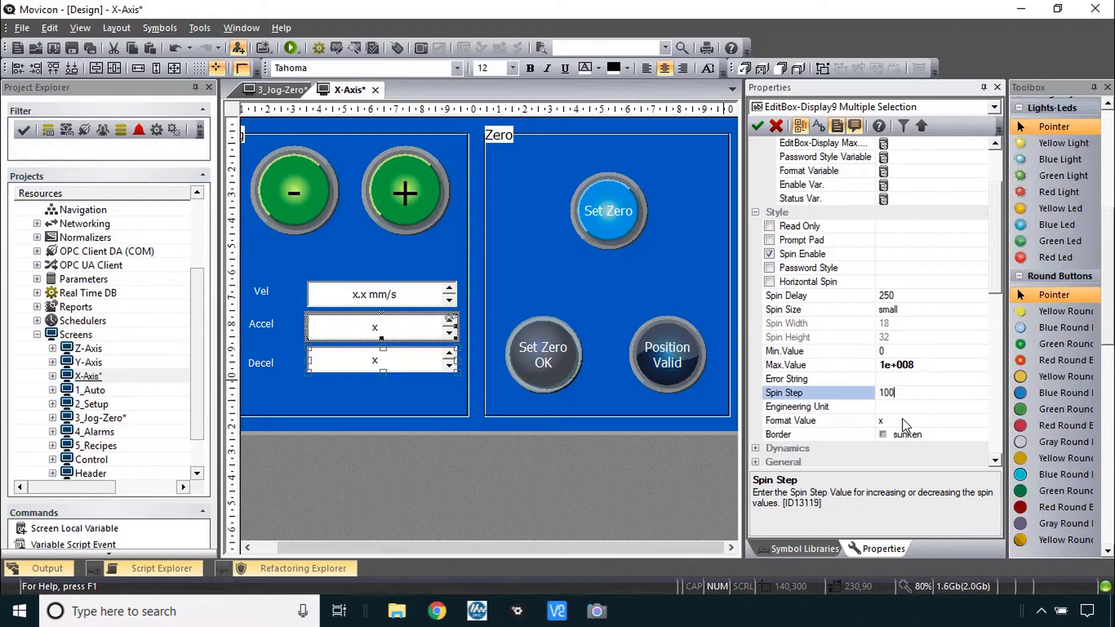
pyautogui.click(907, 408)
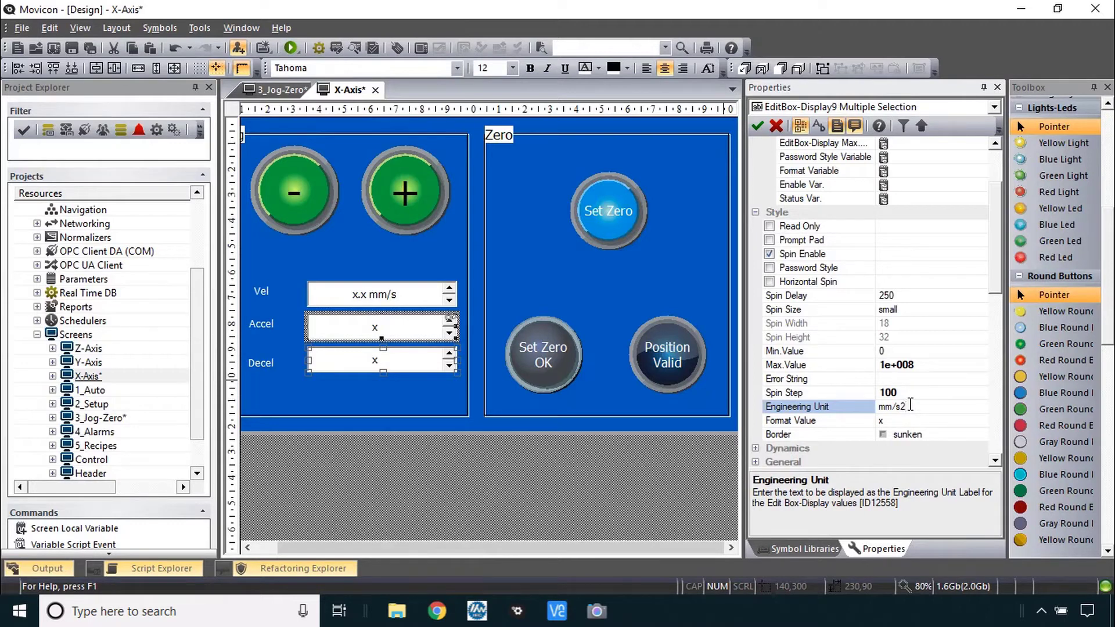
pyautogui.click(944, 422)
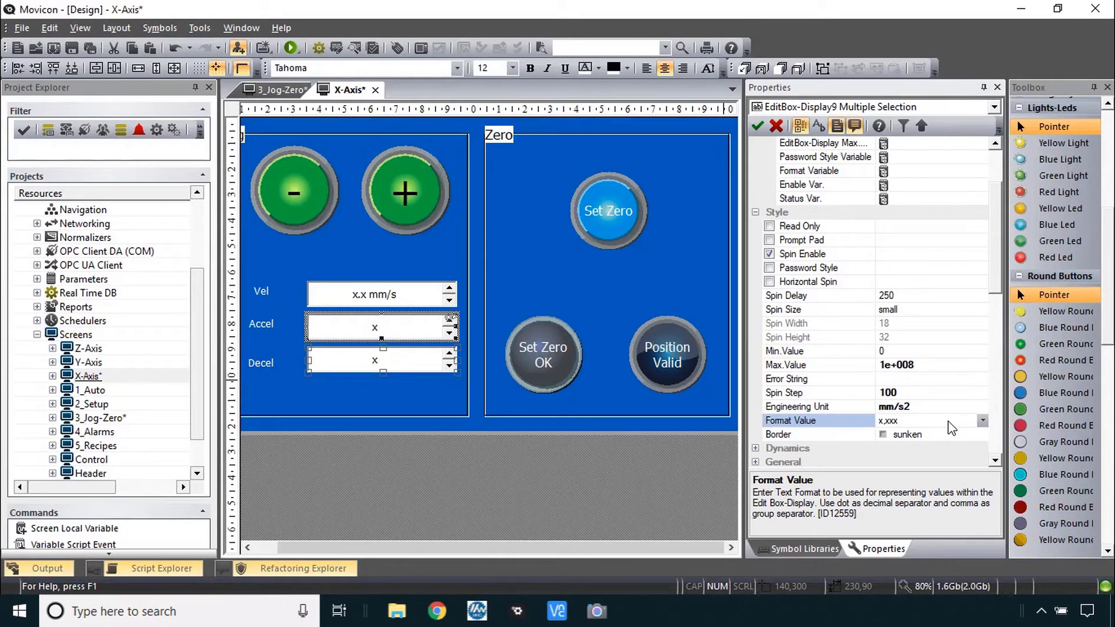
pyautogui.hotkey('alt', 'Tab')
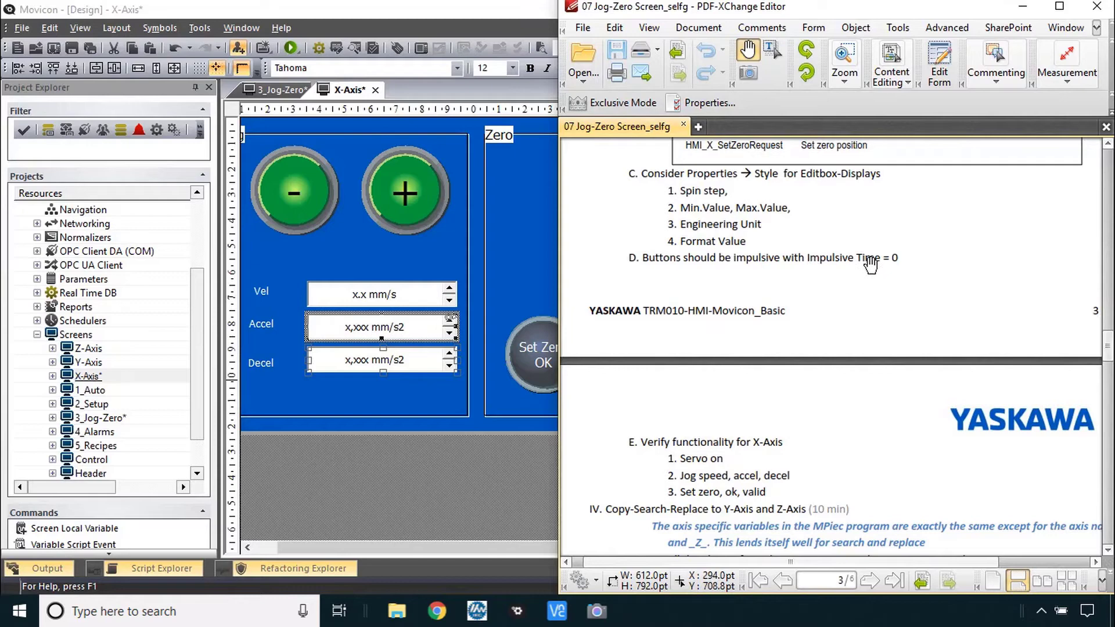
# Set the command type of the minus, plus and Set Zero buttons to Impulsive
pyautogui.click(290, 196)
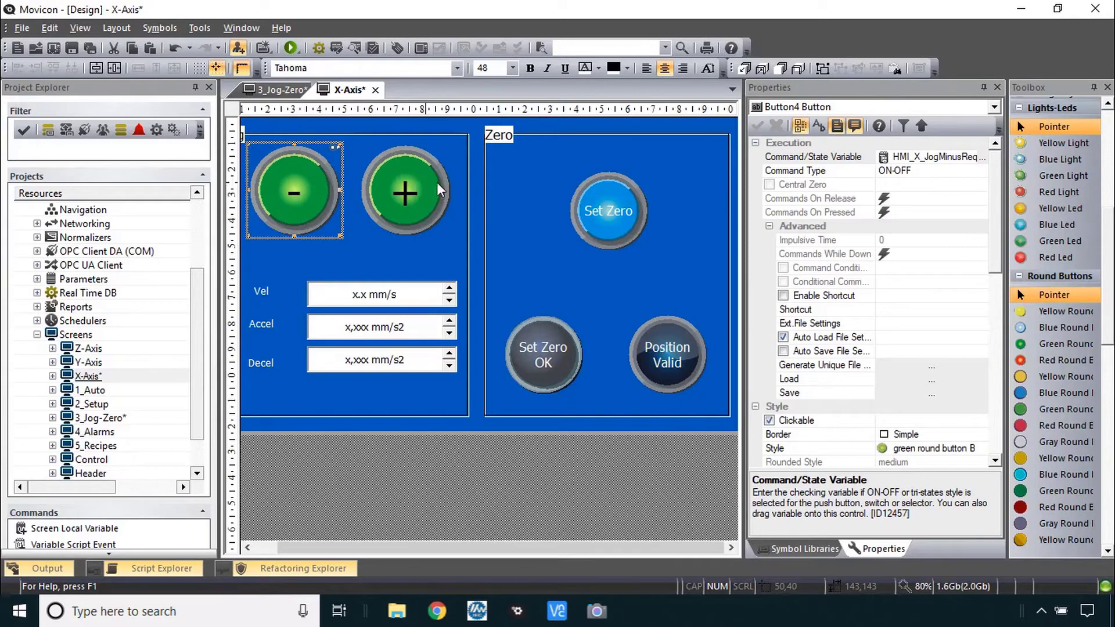
pyautogui.keyDown('ctrl'); pyautogui.click(405, 193); pyautogui.keyUp('ctrl')
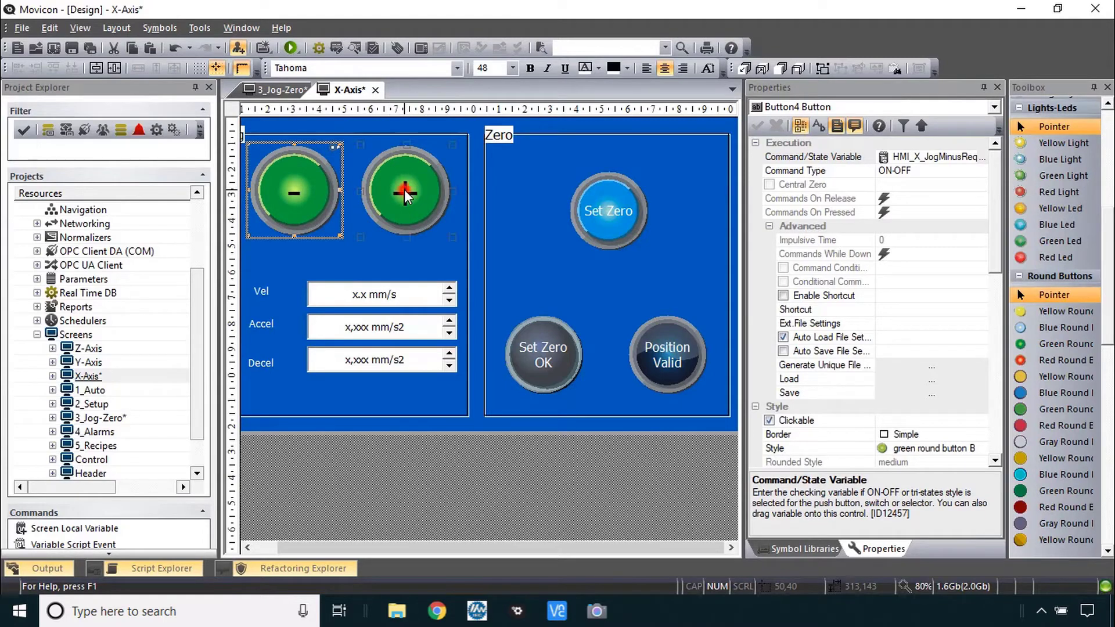
pyautogui.keyDown('ctrl'); pyautogui.click(608, 209); pyautogui.keyUp('ctrl')
pyautogui.click(984, 172)
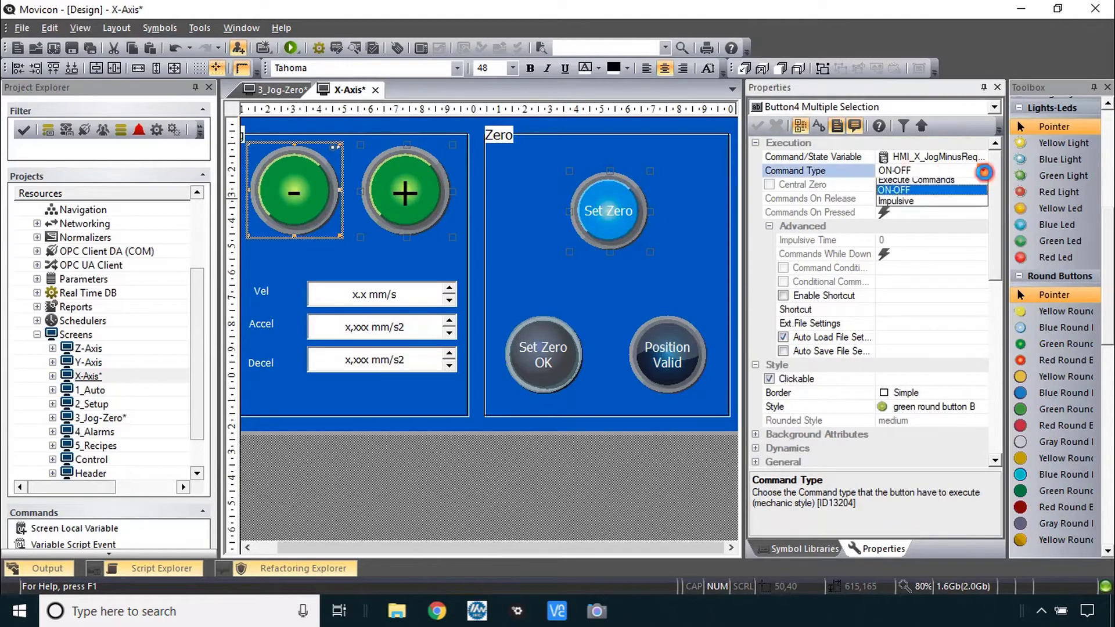
pyautogui.click(950, 200)
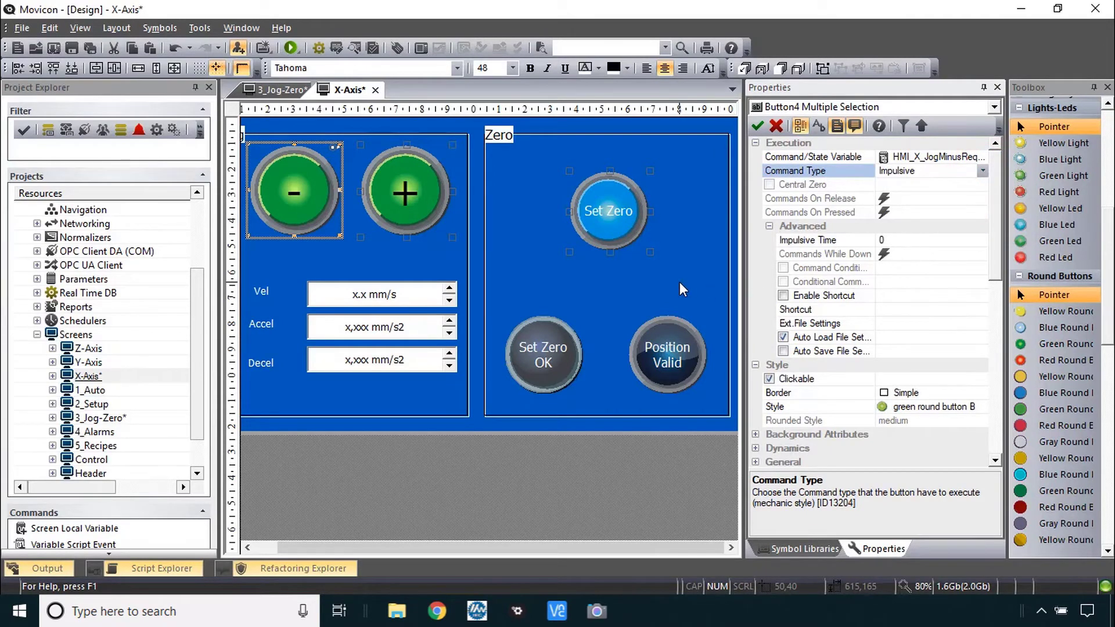
# Scroll the PDF guide to the verification and copy-replace steps
pyautogui.hotkey('alt', 'Tab')
pyautogui.click(825, 473)
pyautogui.scroll(-3, 837, 422)
pyautogui.moveTo(837, 422); pyautogui.dragTo(846, 215)
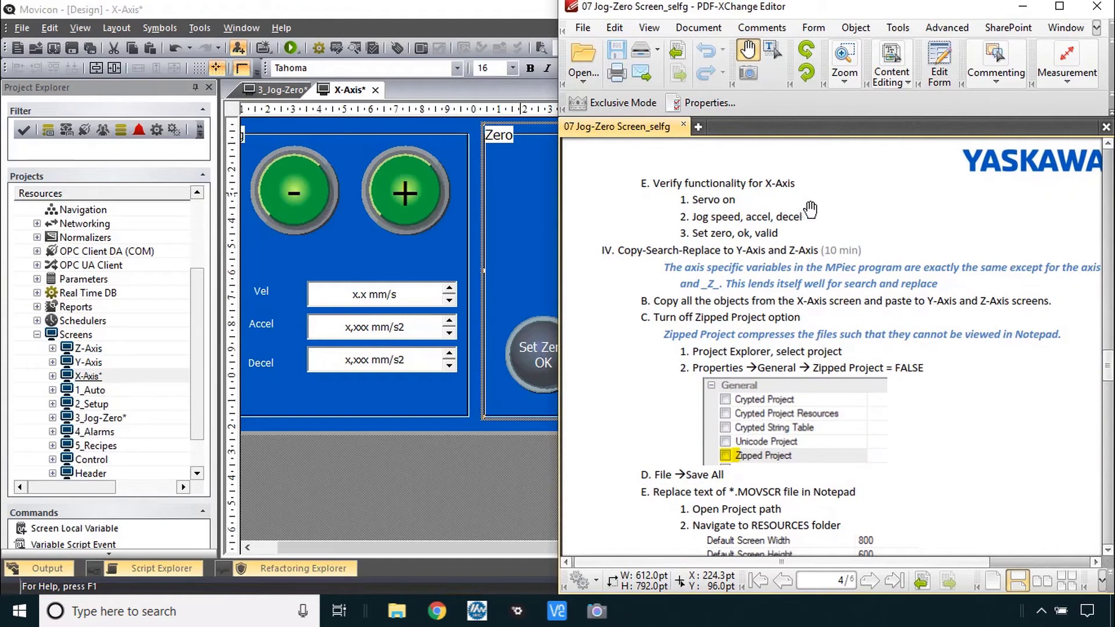
# On the 3_Jog-Zero screen, save and start the project in runtime, then switch the servos on
pyautogui.click(275, 89)
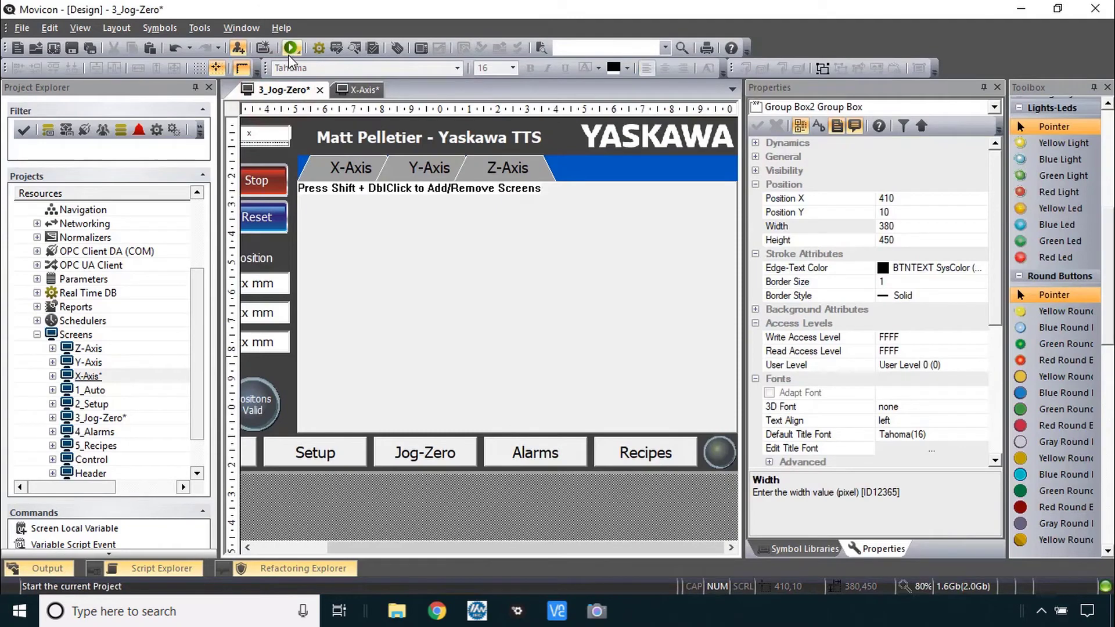
pyautogui.click(290, 48)
pyautogui.click(482, 326)
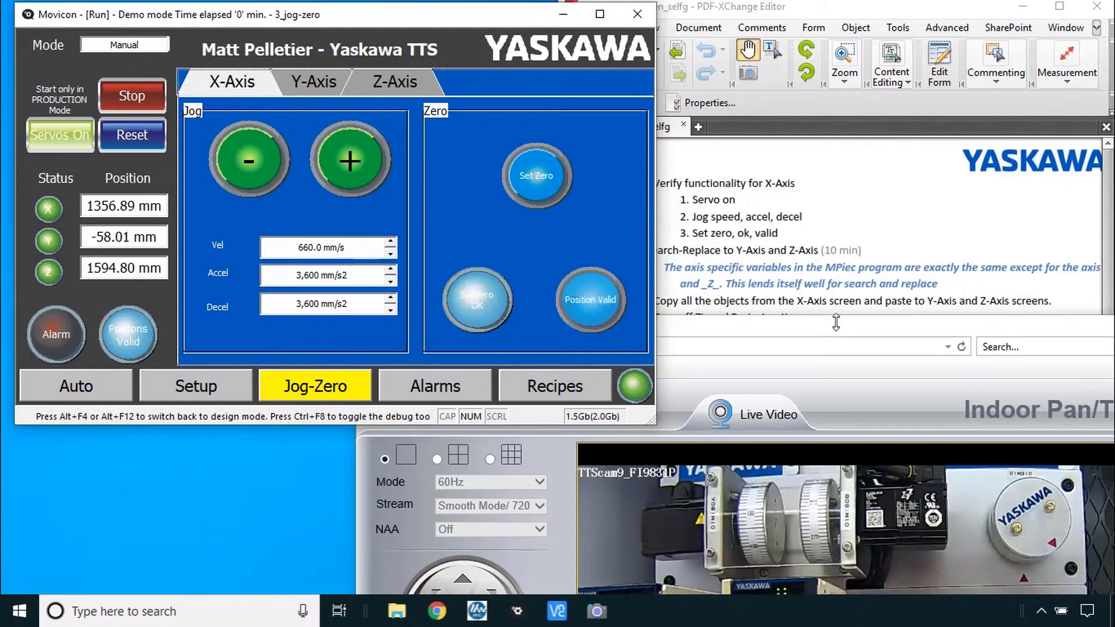
pyautogui.click(63, 139)
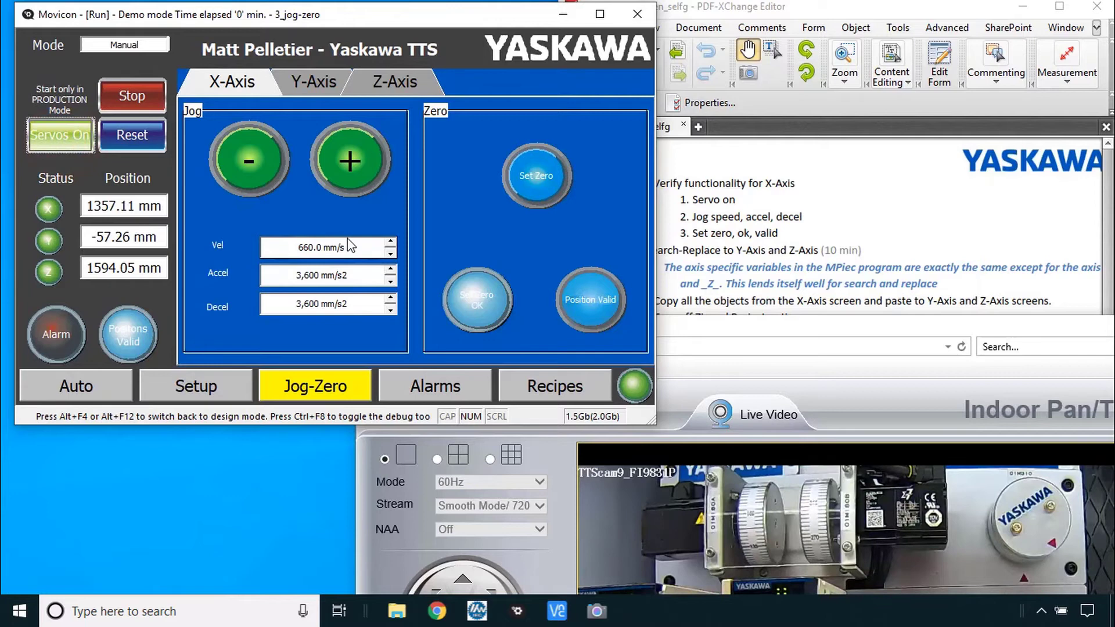
# Check the Y- and Z-Axis pages, then set the X-Axis jog velocity to 180 mm/s
pyautogui.click(306, 85)
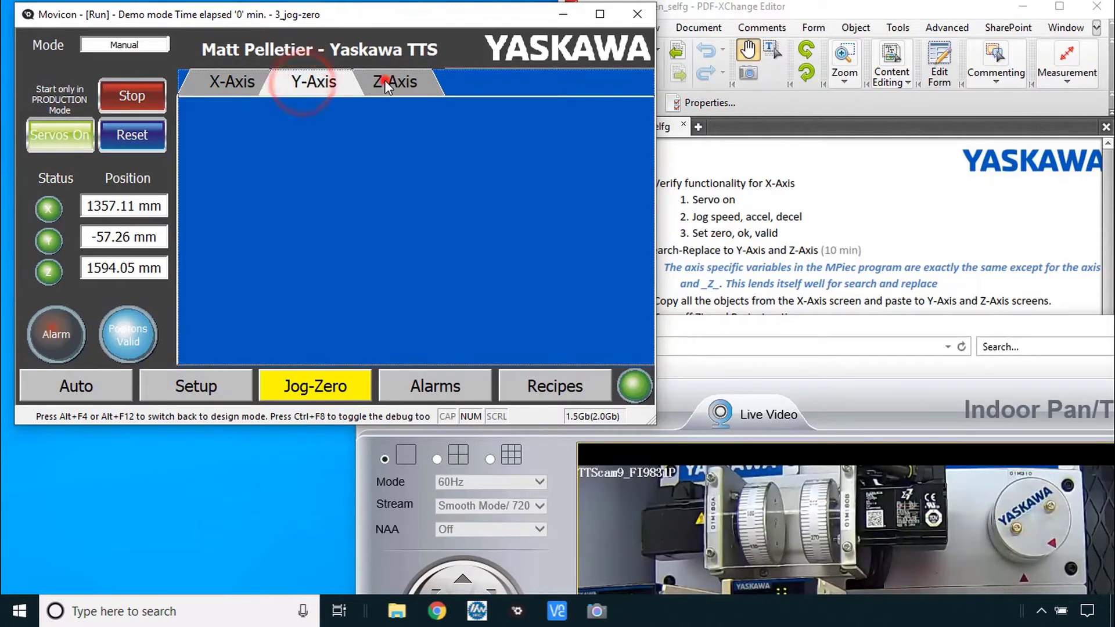
pyautogui.click(385, 80)
pyautogui.click(313, 85)
pyautogui.click(240, 86)
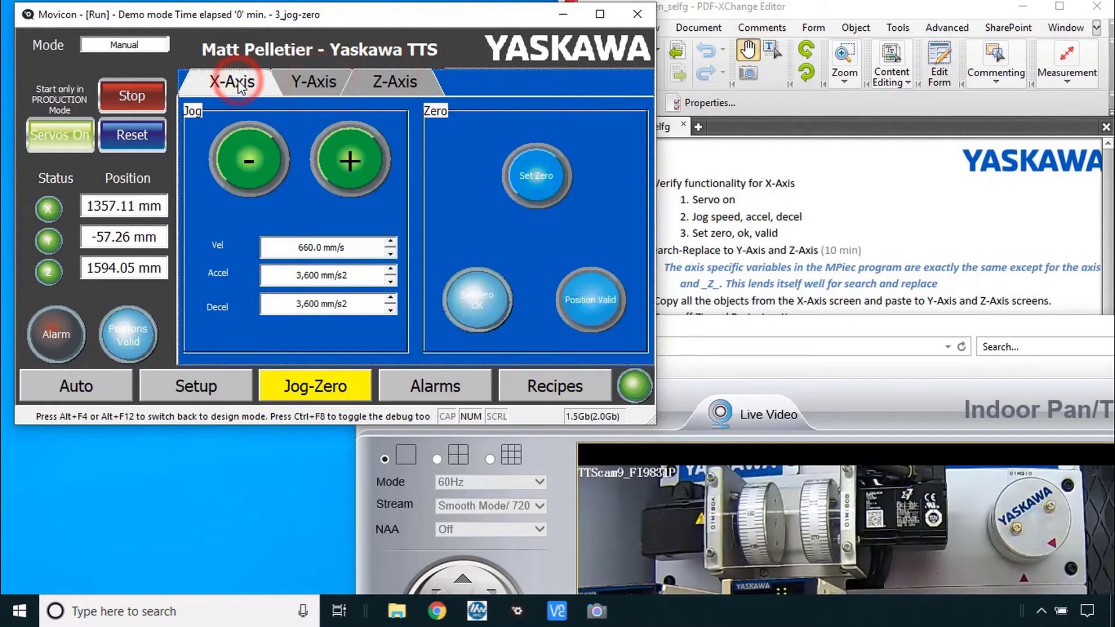
pyautogui.click(289, 247)
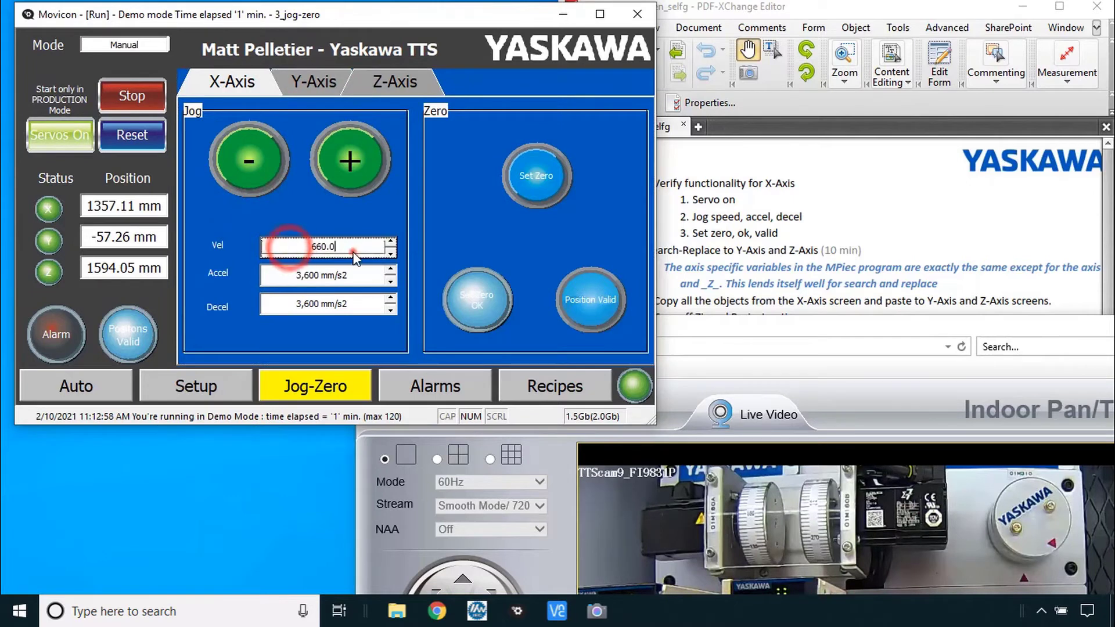
pyautogui.moveTo(353, 254); pyautogui.dragTo(269, 246)
pyautogui.write('18')
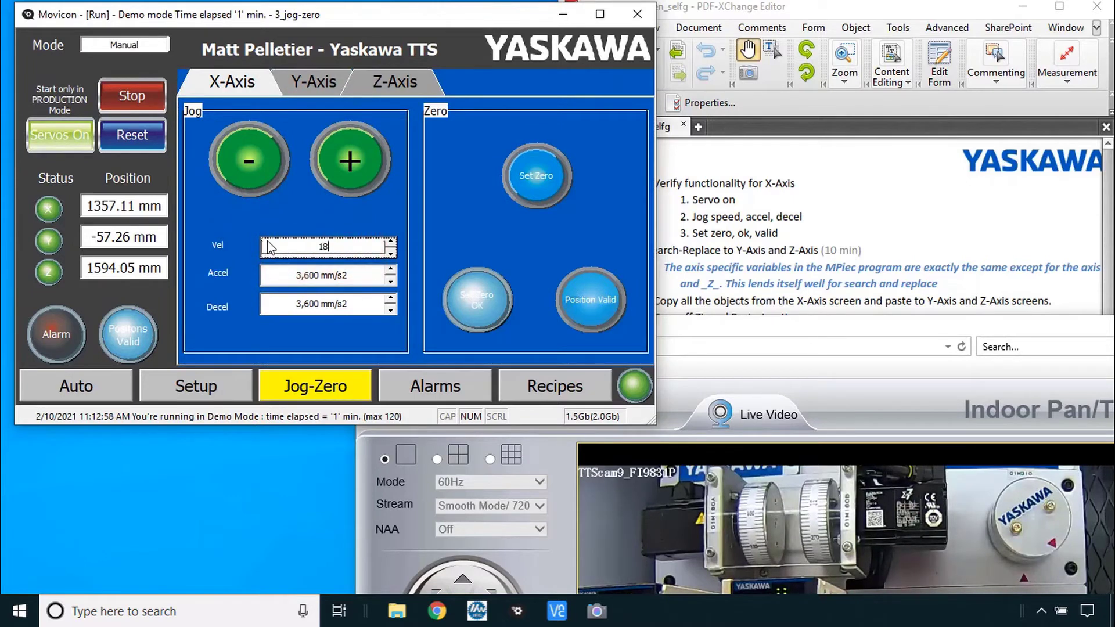
pyautogui.write('0')
pyautogui.press('Return')
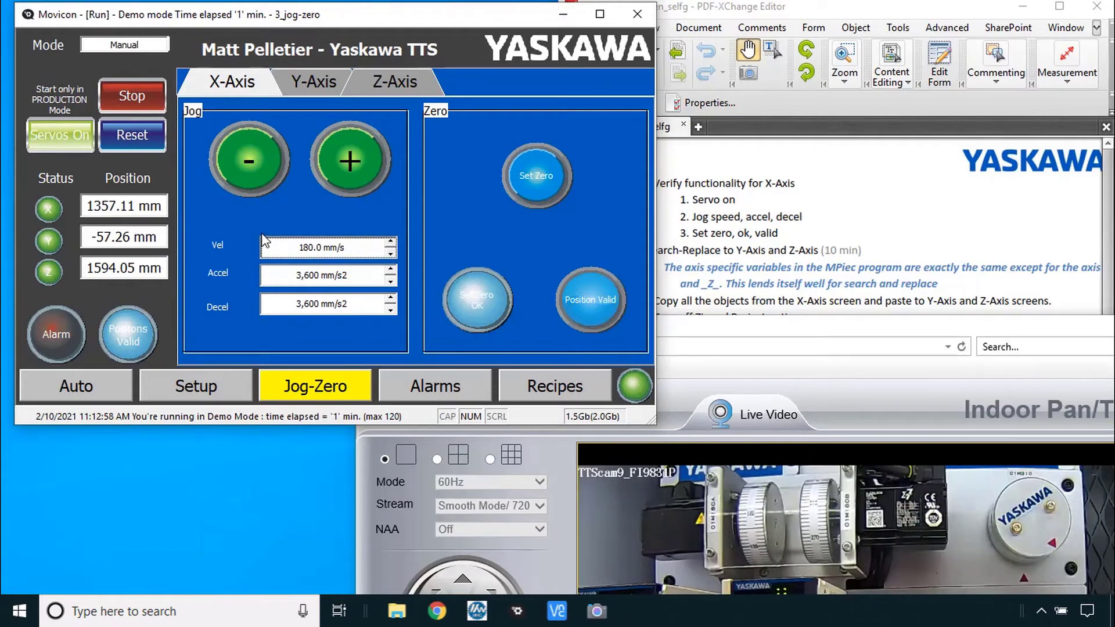
# Jog the X axis forward and then in reverse
pyautogui.click(354, 165)
pyautogui.moveTo(354, 166); pyautogui.dragTo(354, 166)
pyautogui.moveTo(259, 162); pyautogui.dragTo(255, 161)
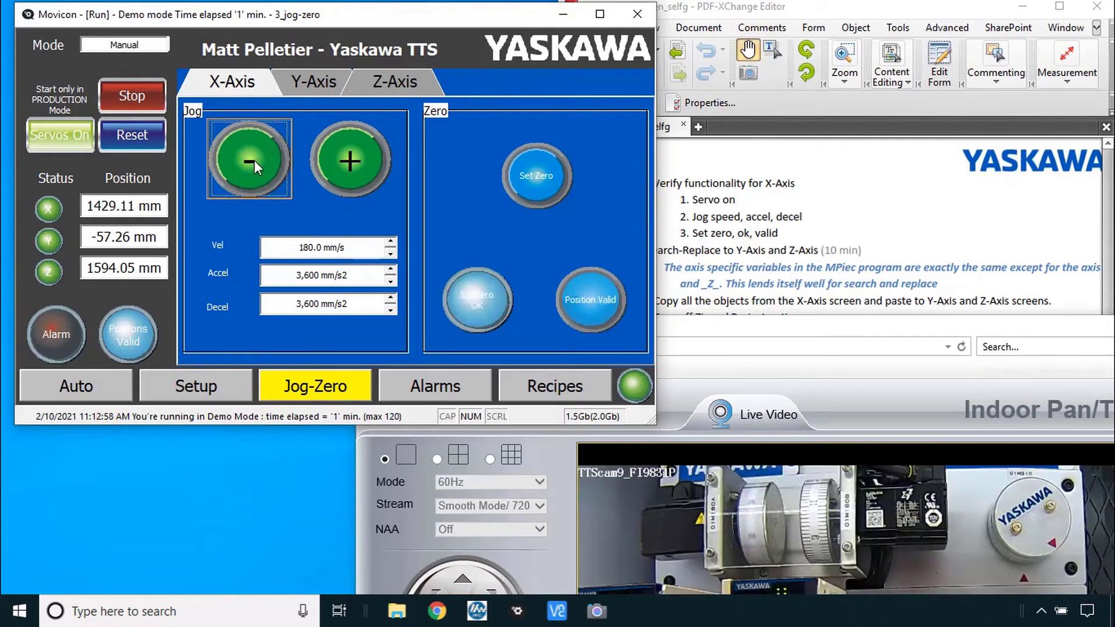
# Raise the jog velocity six steps, jog X forward faster, then lower velocity to 420 mm/s
pyautogui.click(391, 241)
pyautogui.click(391, 241)
pyautogui.click(393, 240)
pyautogui.click(392, 240)
pyautogui.click(393, 241)
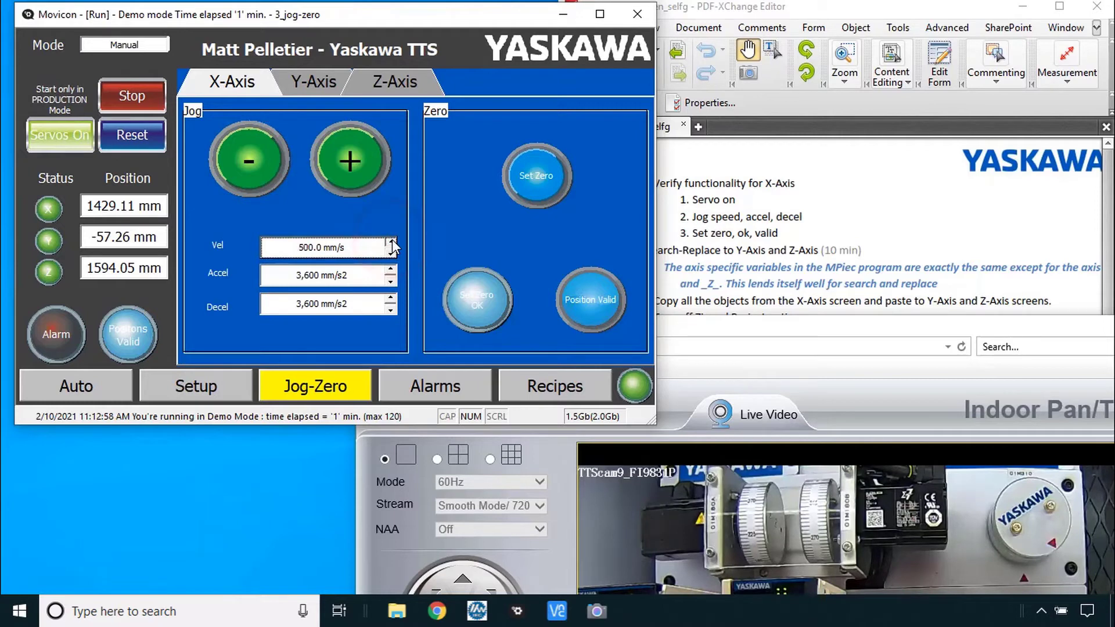
pyautogui.click(392, 240)
pyautogui.click(392, 240)
pyautogui.click(392, 241)
pyautogui.click(392, 241)
pyautogui.moveTo(346, 154); pyautogui.dragTo(346, 155)
pyautogui.click(389, 252)
pyautogui.moveTo(389, 252); pyautogui.dragTo(390, 252)
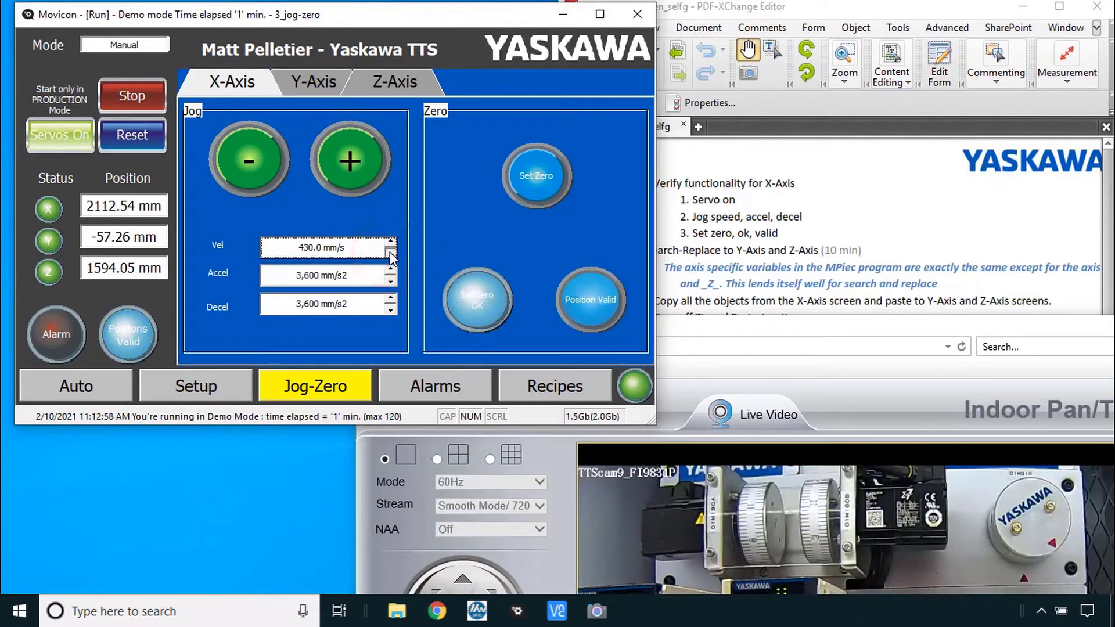
# Set deceleration to 1,600, acceleration to 8,700, deceleration to 200 mm/s2, and jog X forward
pyautogui.click(389, 311)
pyautogui.moveTo(389, 311); pyautogui.dragTo(390, 310)
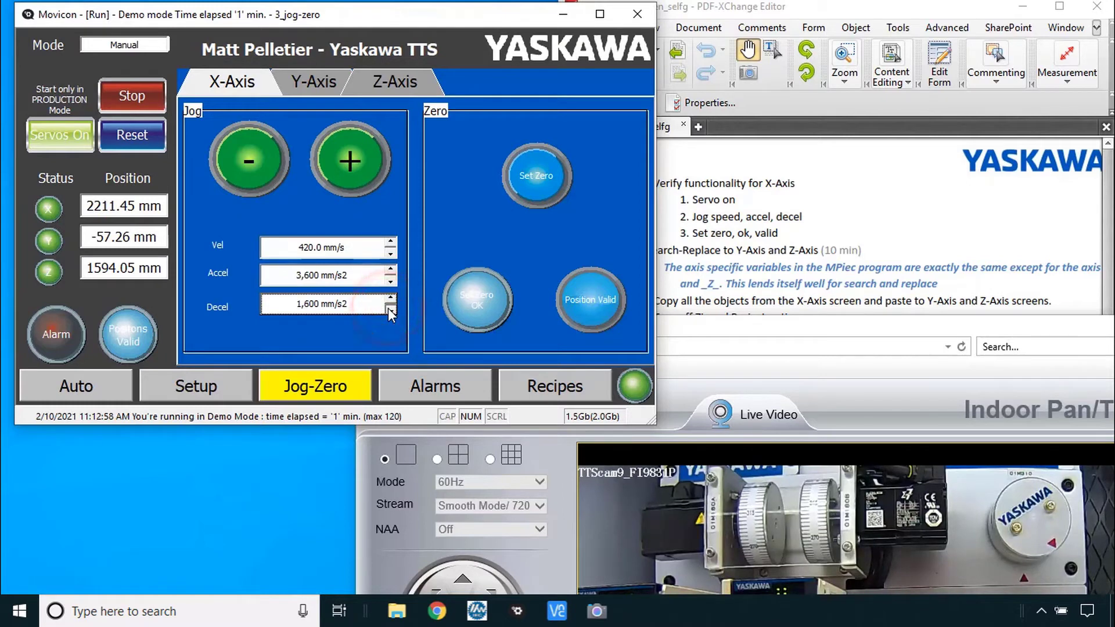
pyautogui.moveTo(390, 270); pyautogui.dragTo(394, 269)
pyautogui.click(351, 168)
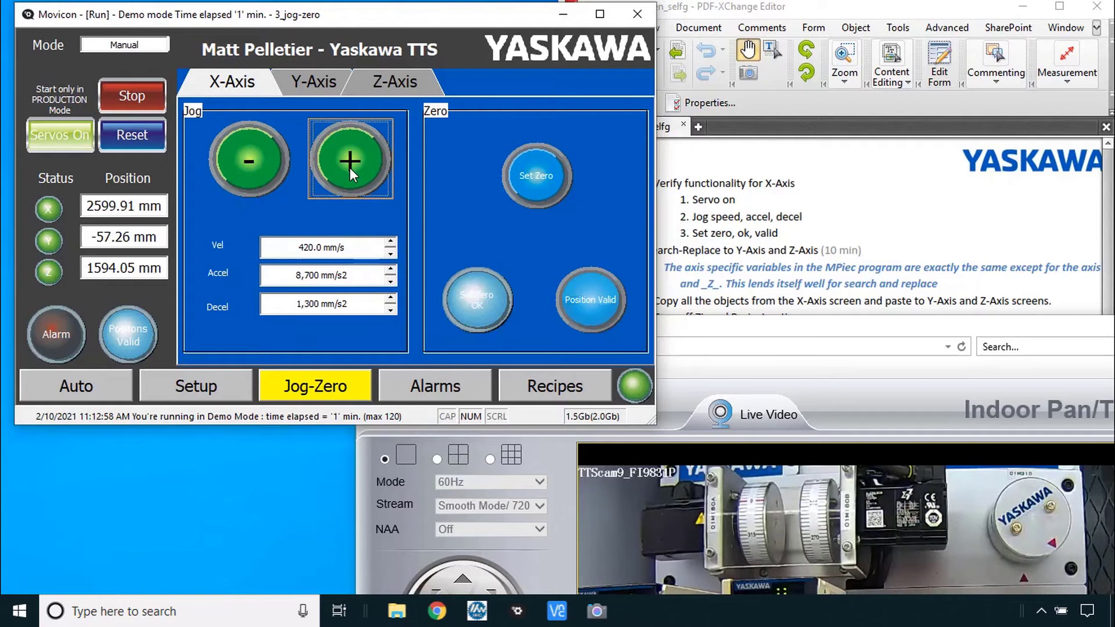
pyautogui.moveTo(390, 310); pyautogui.dragTo(391, 310)
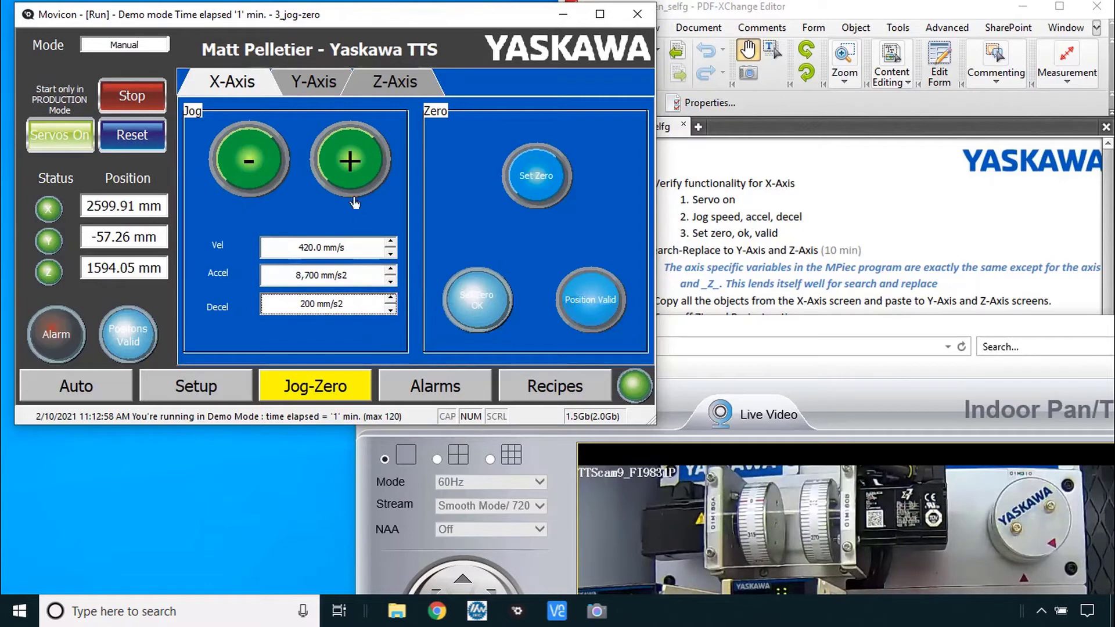
pyautogui.click(361, 169)
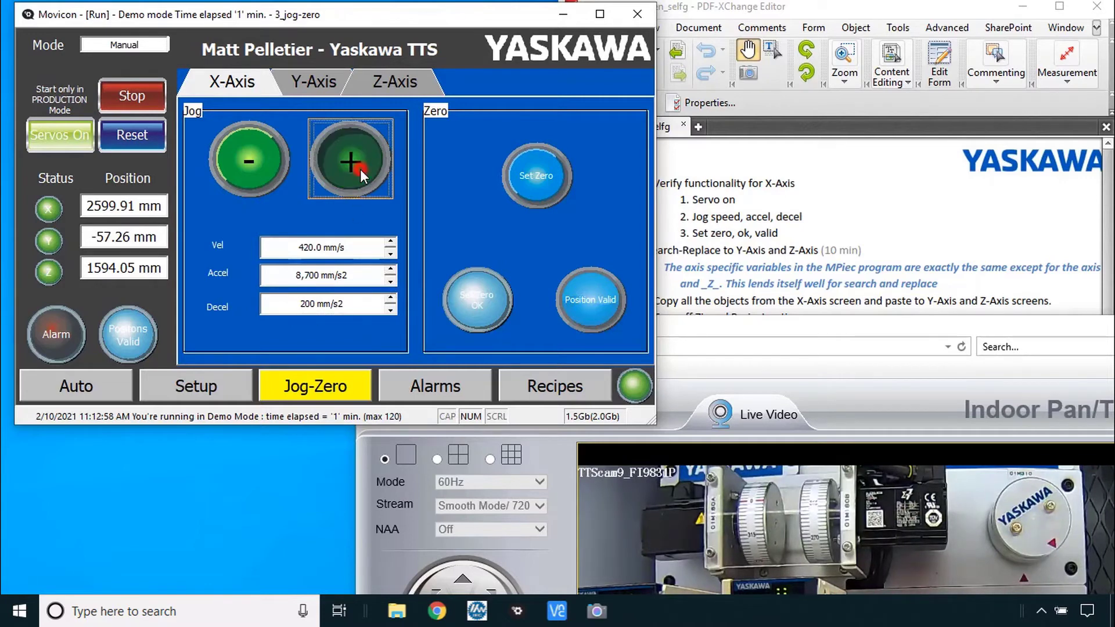
# Jog X forward to 4541.45 mm and zero it, then jog and zero it again
pyautogui.click(529, 201)
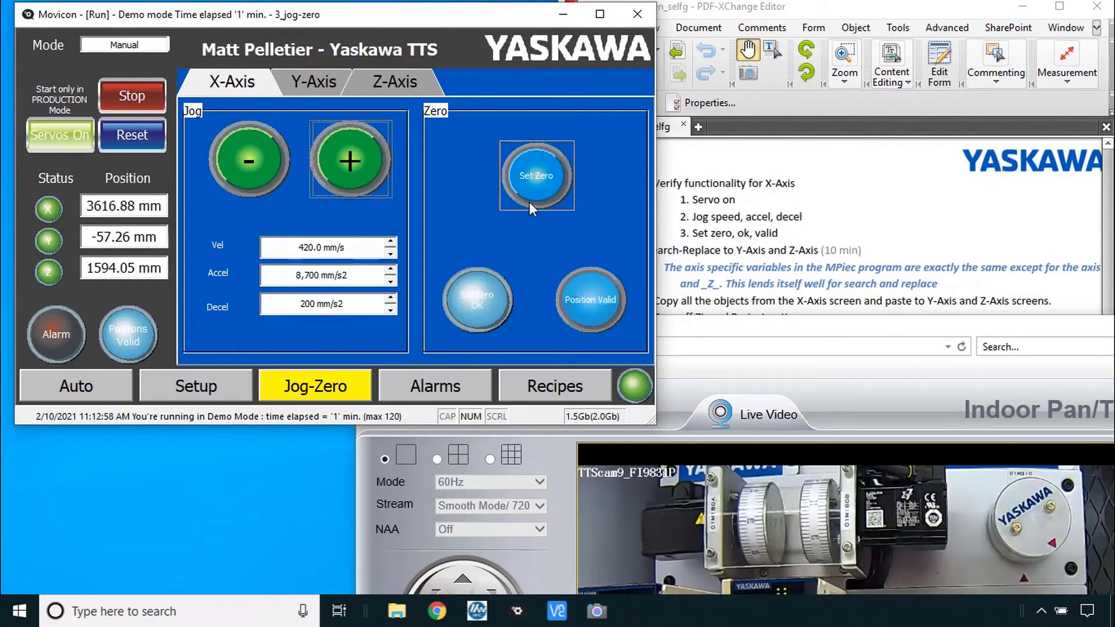
pyautogui.click(478, 308)
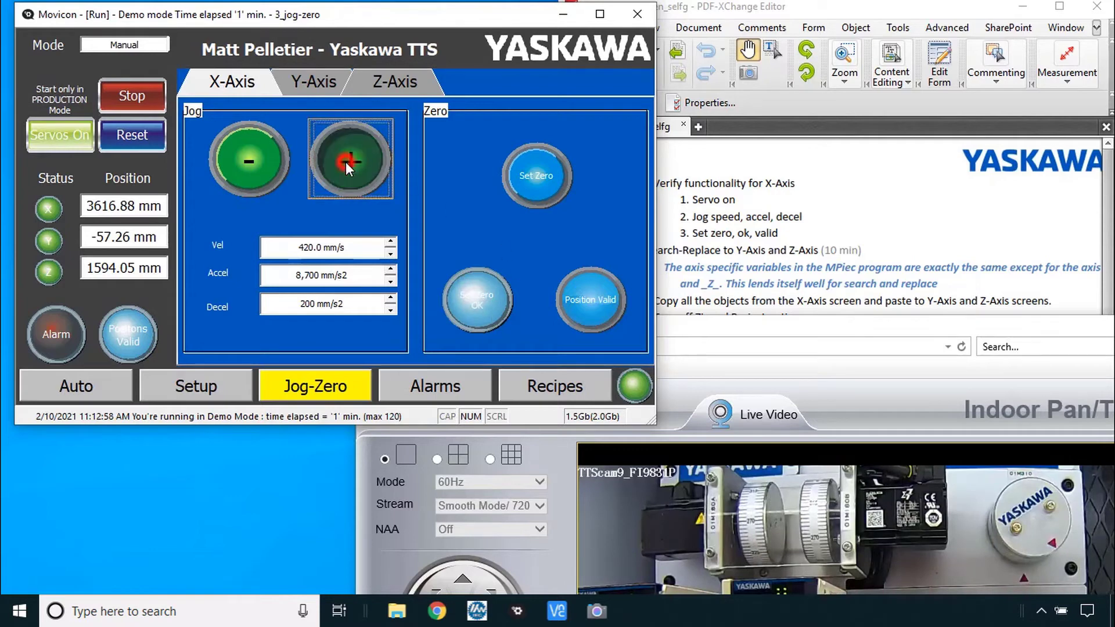
pyautogui.moveTo(347, 162); pyautogui.dragTo(346, 162)
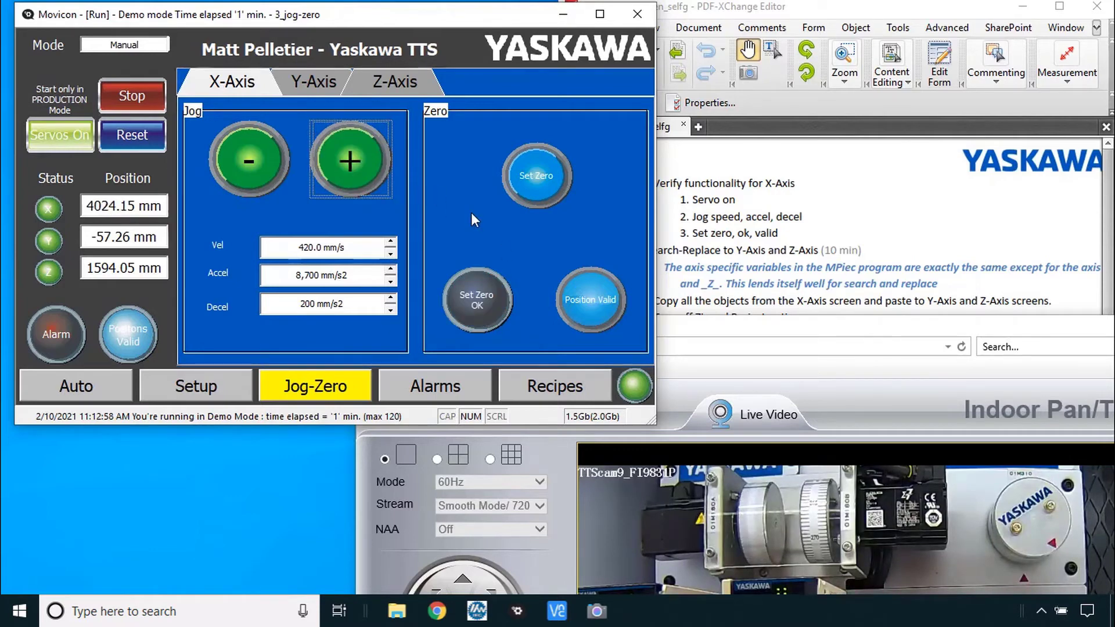
pyautogui.click(537, 177)
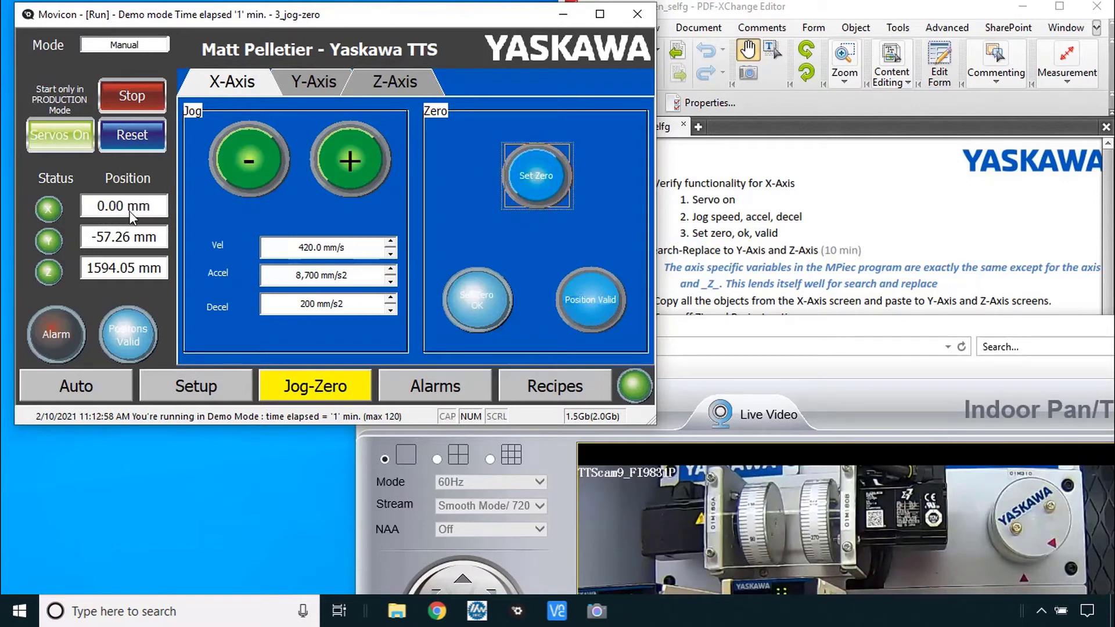
pyautogui.moveTo(352, 163); pyautogui.dragTo(372, 165)
pyautogui.click(532, 178)
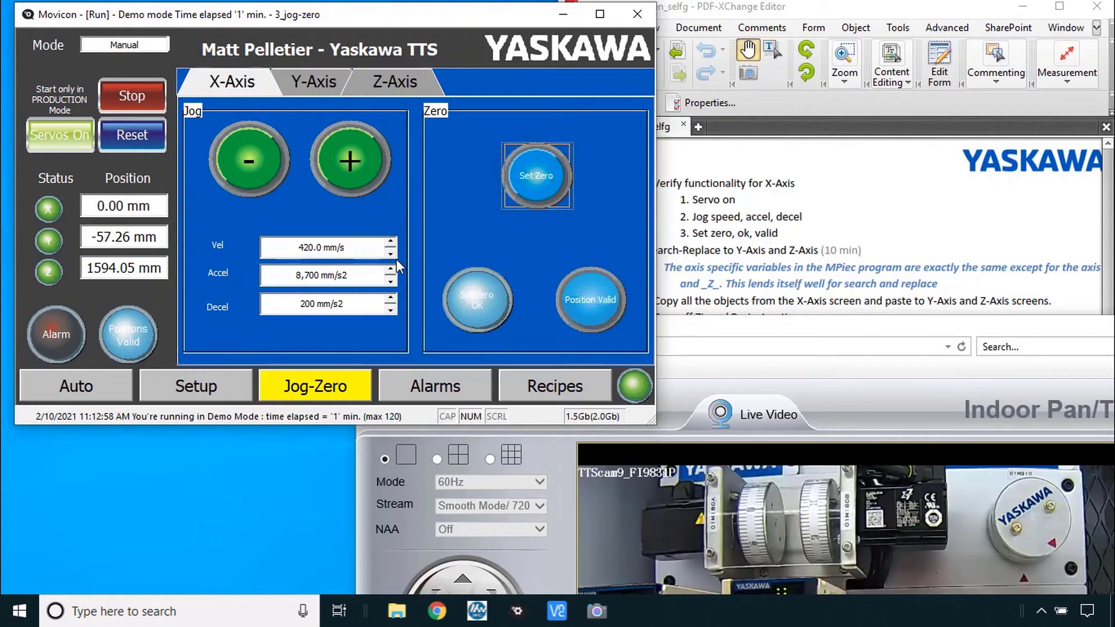
# Check the instruction PDF, then stop and close the Movicon runtime
pyautogui.click(864, 271)
pyautogui.scroll(-3, 864, 270)
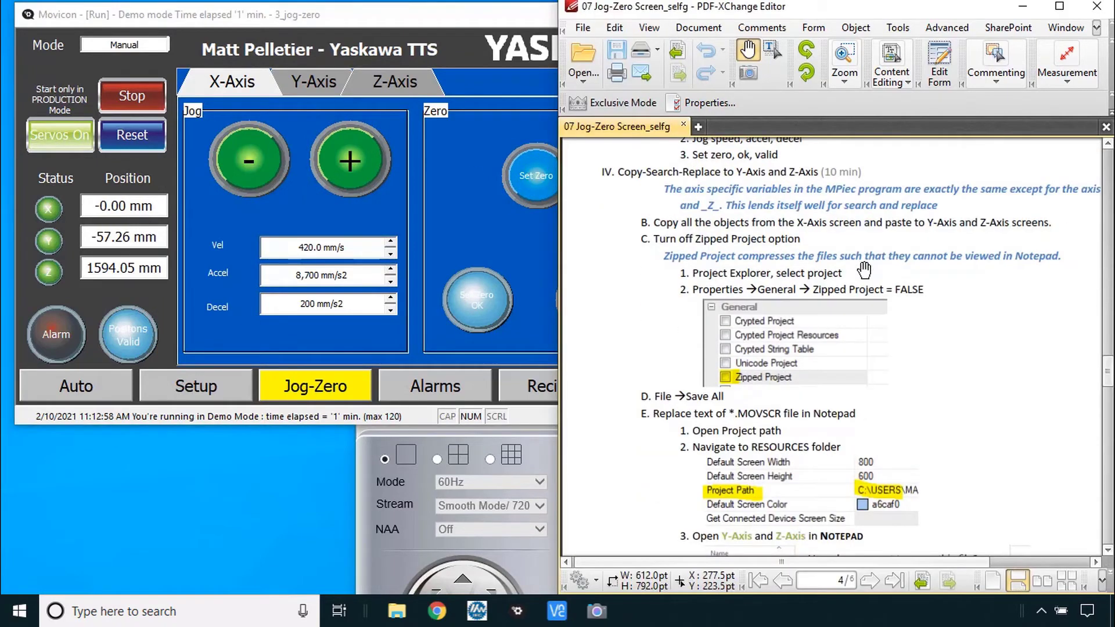
pyautogui.scroll(-1, 924, 387)
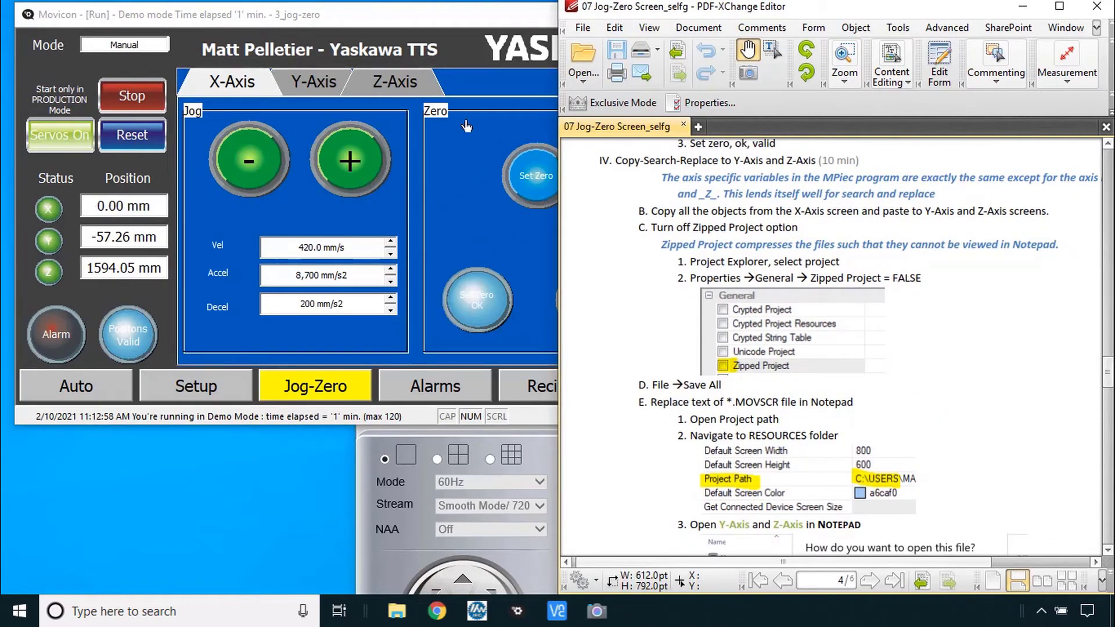
pyautogui.click(530, 14)
pyautogui.click(638, 14)
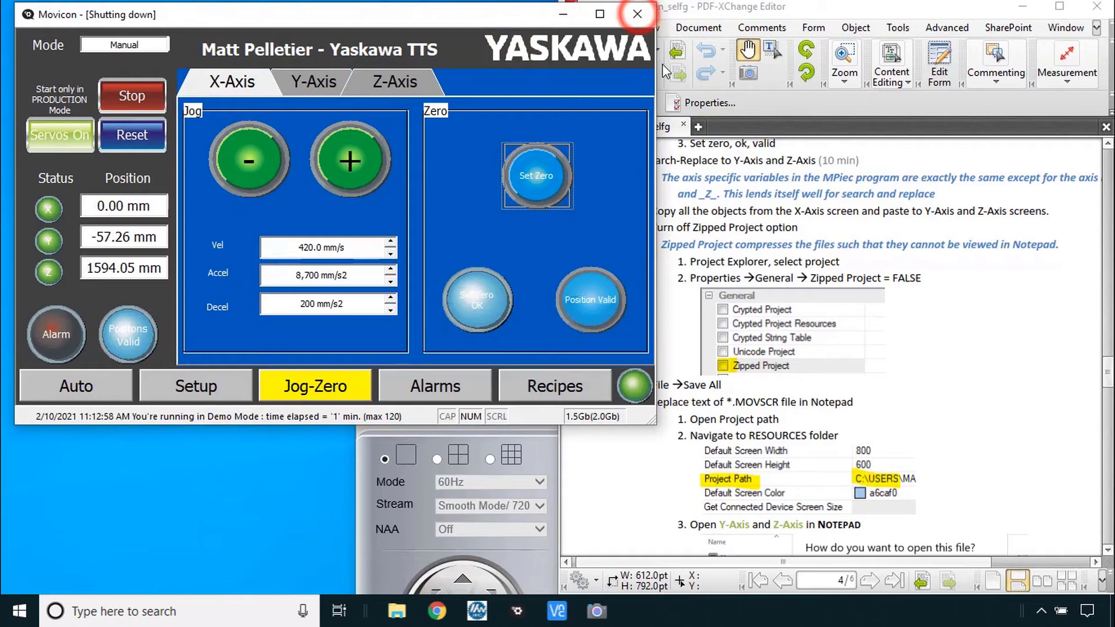
# Select all X-Axis objects, paste them onto the Y-Axis and Z-Axis screens, and Save All
pyautogui.moveTo(654, 378); pyautogui.dragTo(244, 123)
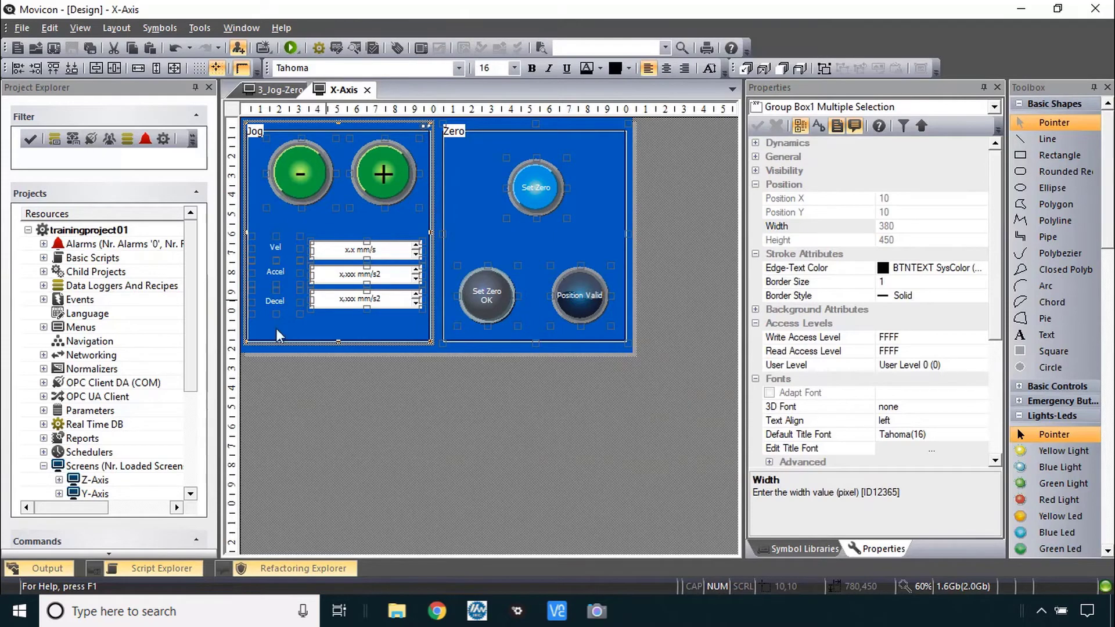
pyautogui.doubleClick(92, 494)
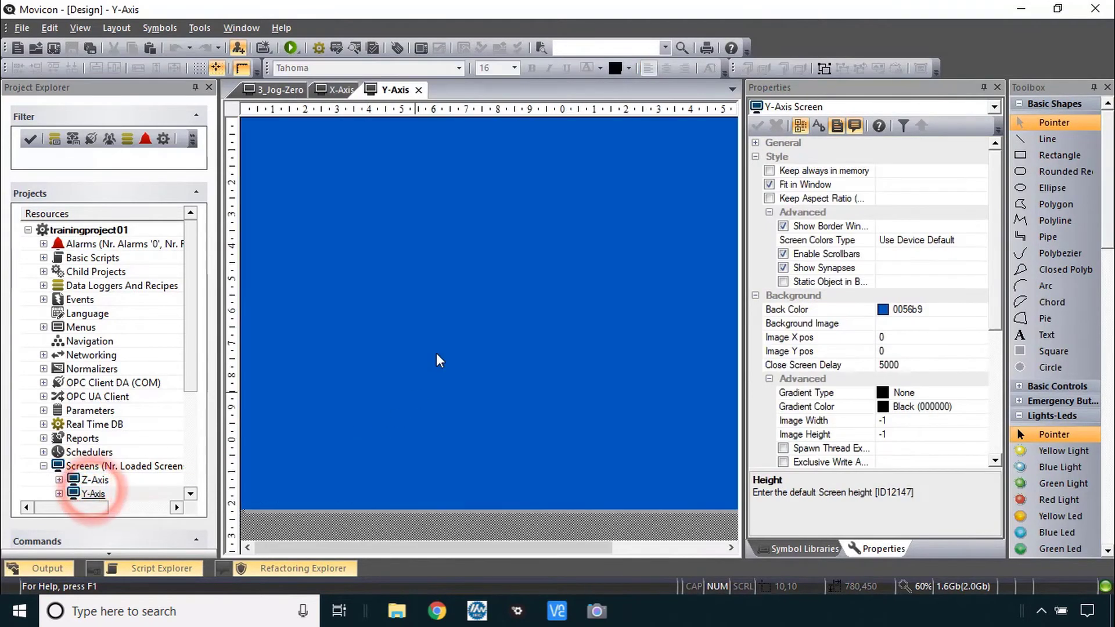
pyautogui.hotkey('ctrl', 'v')
pyautogui.doubleClick(77, 480)
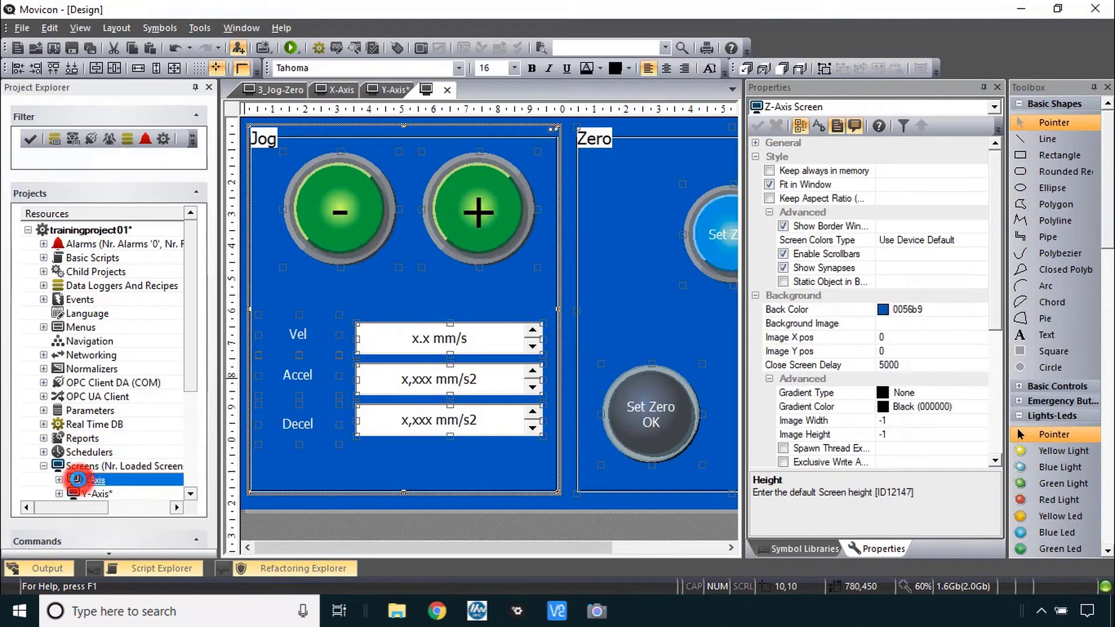
pyautogui.hotkey('ctrl', 'v')
pyautogui.click(23, 28)
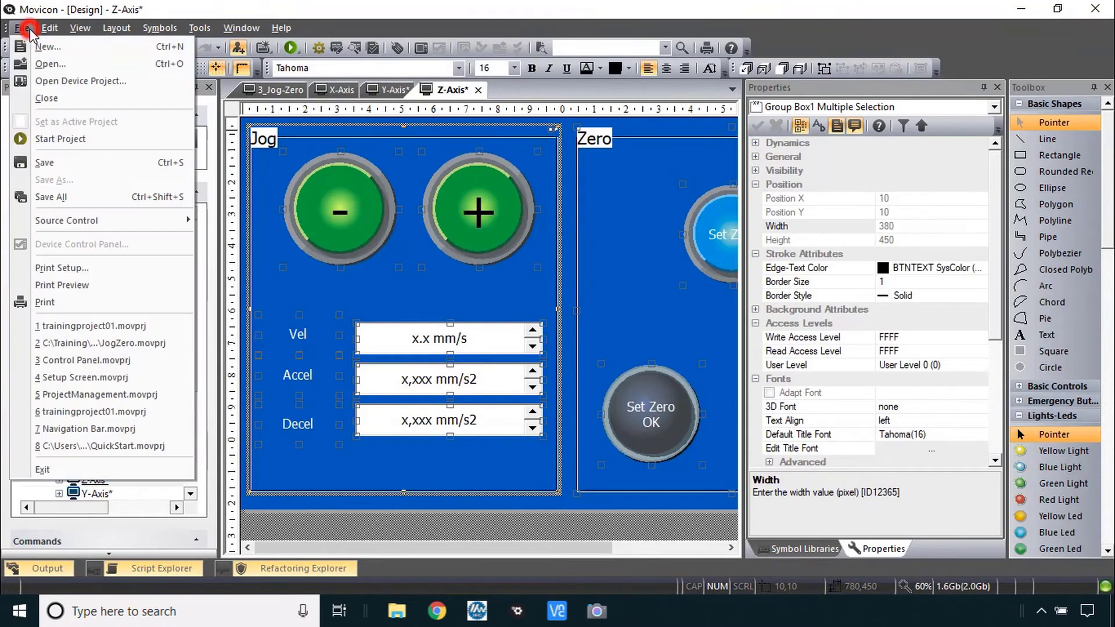
pyautogui.click(90, 194)
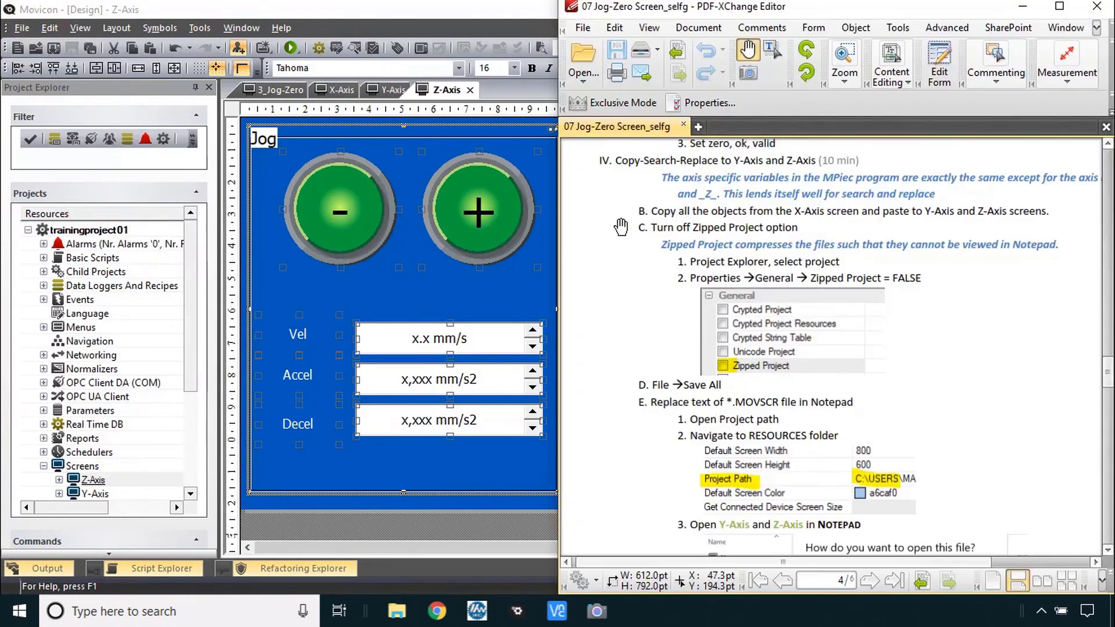
# Select trainingproject01, expand General to confirm Zipped Project is off, and pick Project Path
pyautogui.hotkey('alt', 'Tab')
pyautogui.click(99, 233)
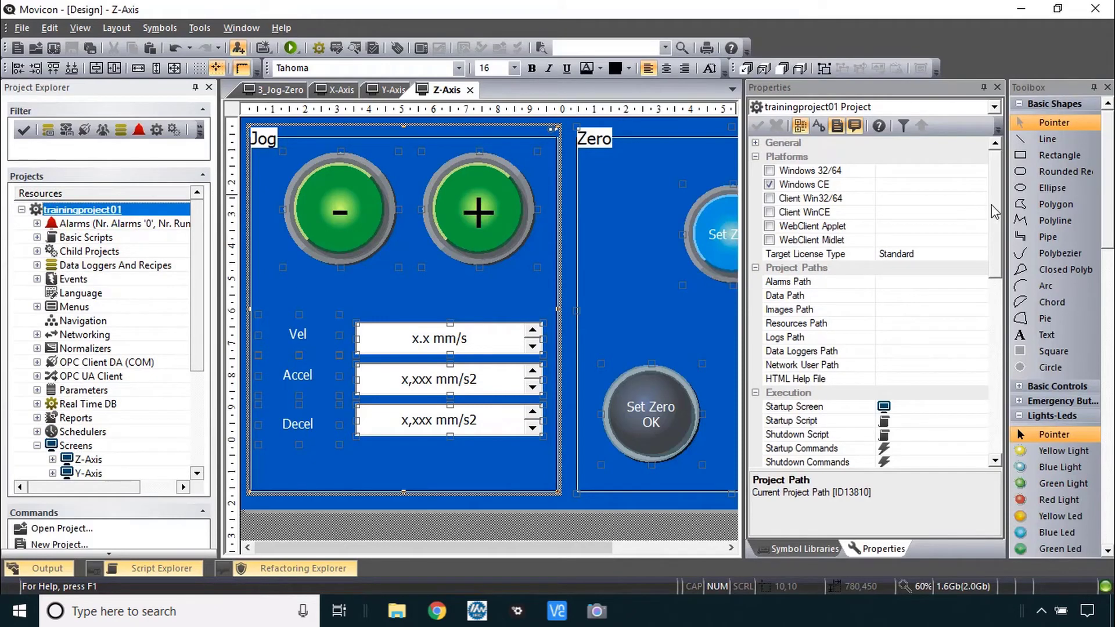
pyautogui.click(756, 143)
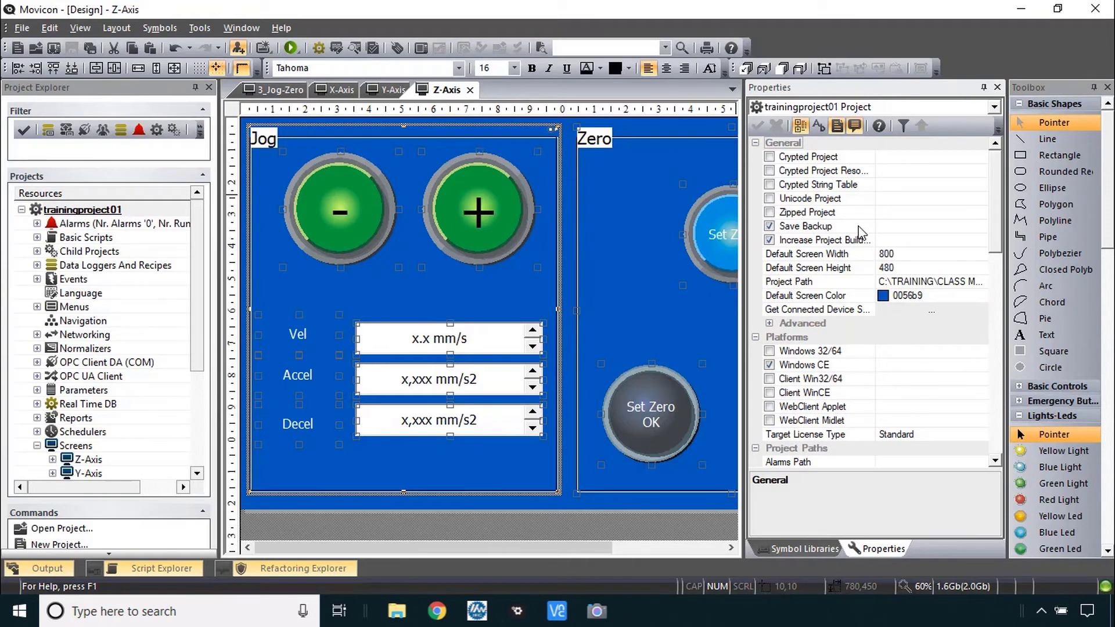
pyautogui.hotkey('alt', 'Tab')
pyautogui.scroll(-4, 649, 292)
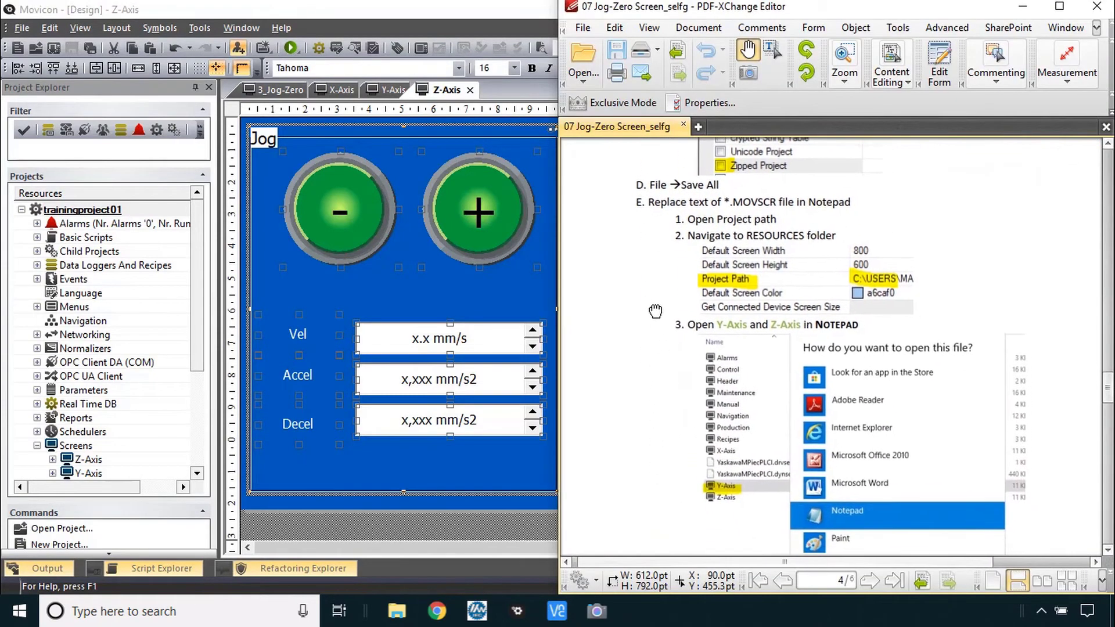
pyautogui.scroll(-1, 649, 292)
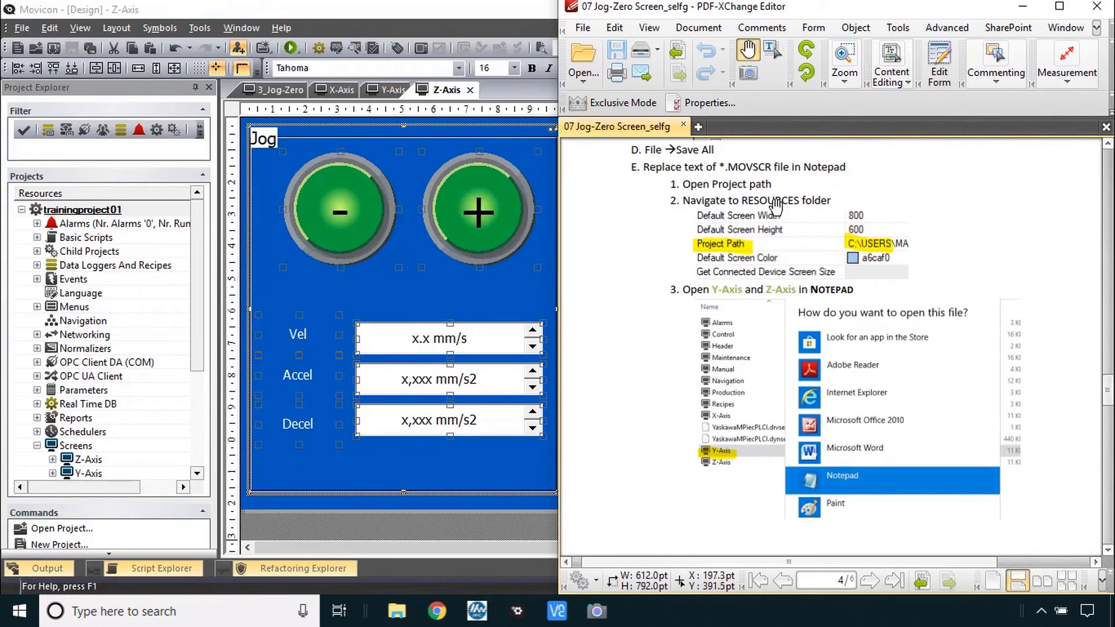
pyautogui.click(82, 209)
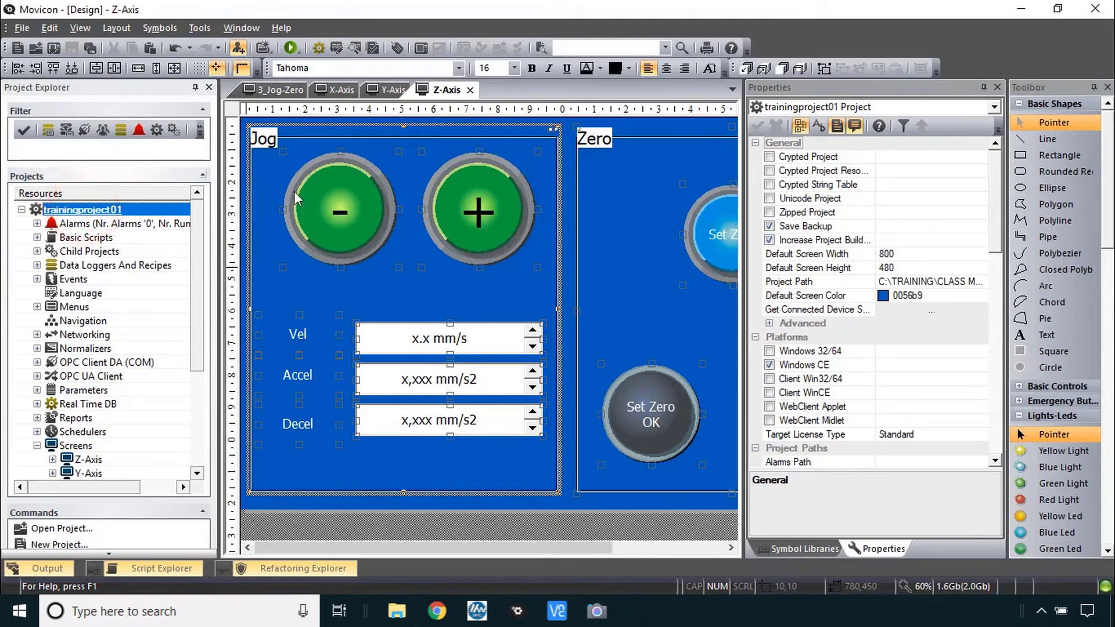
pyautogui.click(794, 284)
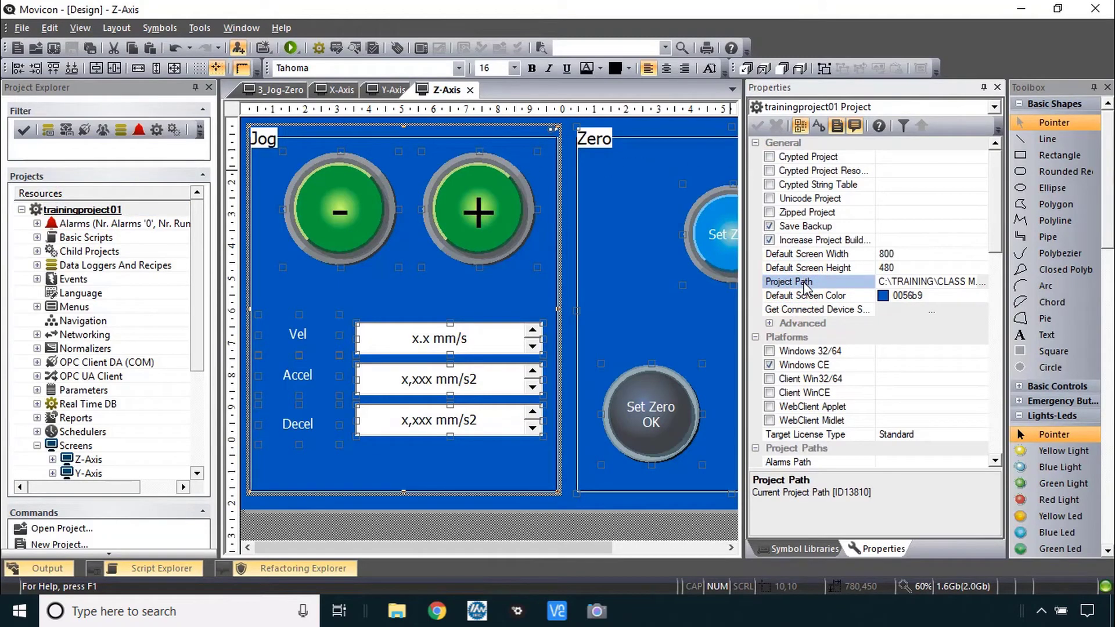
# Open the project folder, go to RESOURCES\TRAININGPROJECT01, and open Z-Axis.movscr in Notepad
pyautogui.doubleClick(805, 284)
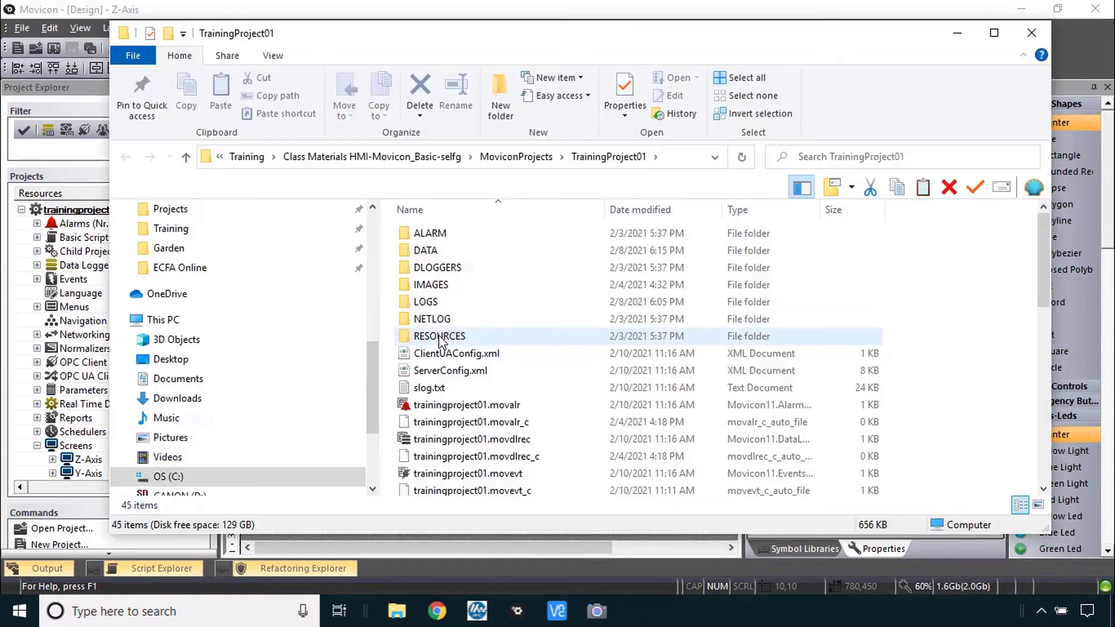
pyautogui.click(439, 336)
pyautogui.doubleClick(438, 335)
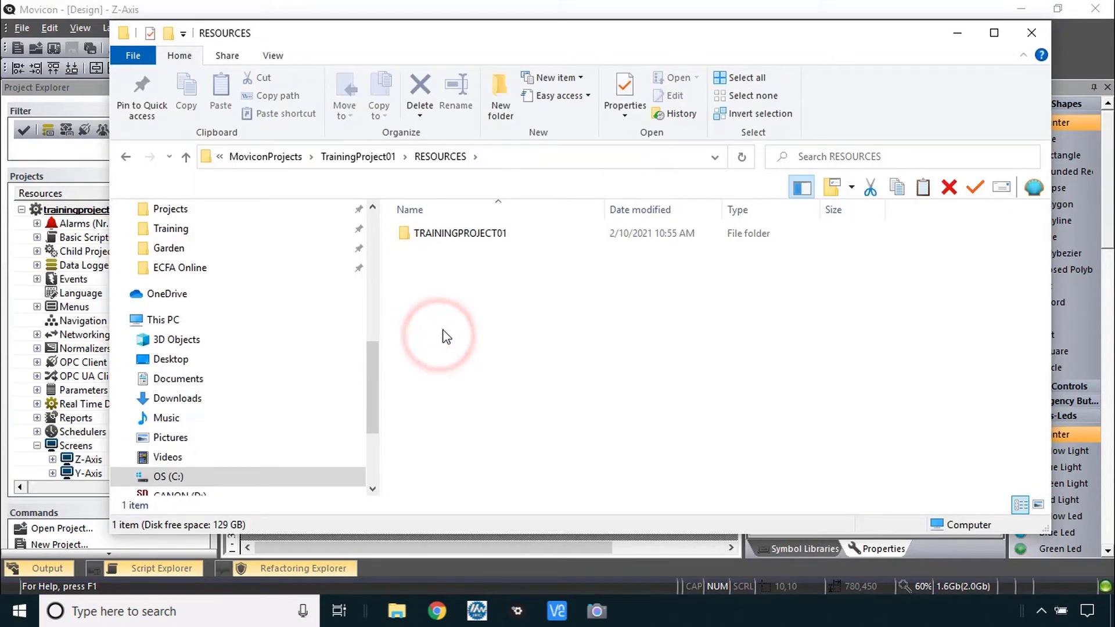
pyautogui.click(464, 235)
pyautogui.doubleClick(465, 234)
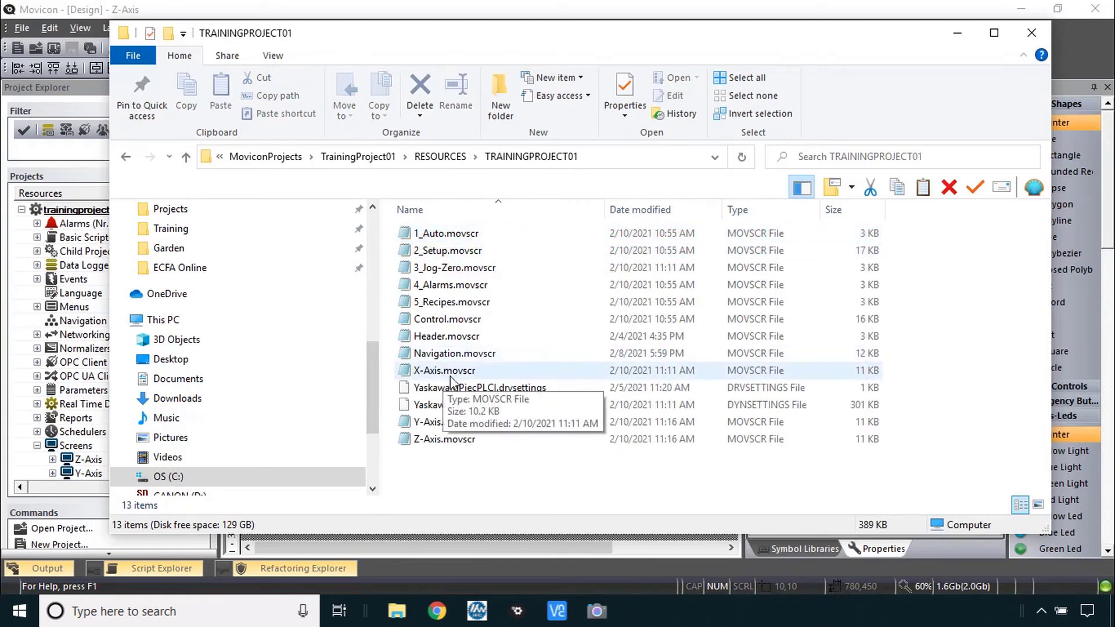
pyautogui.click(458, 440)
pyautogui.click(448, 424)
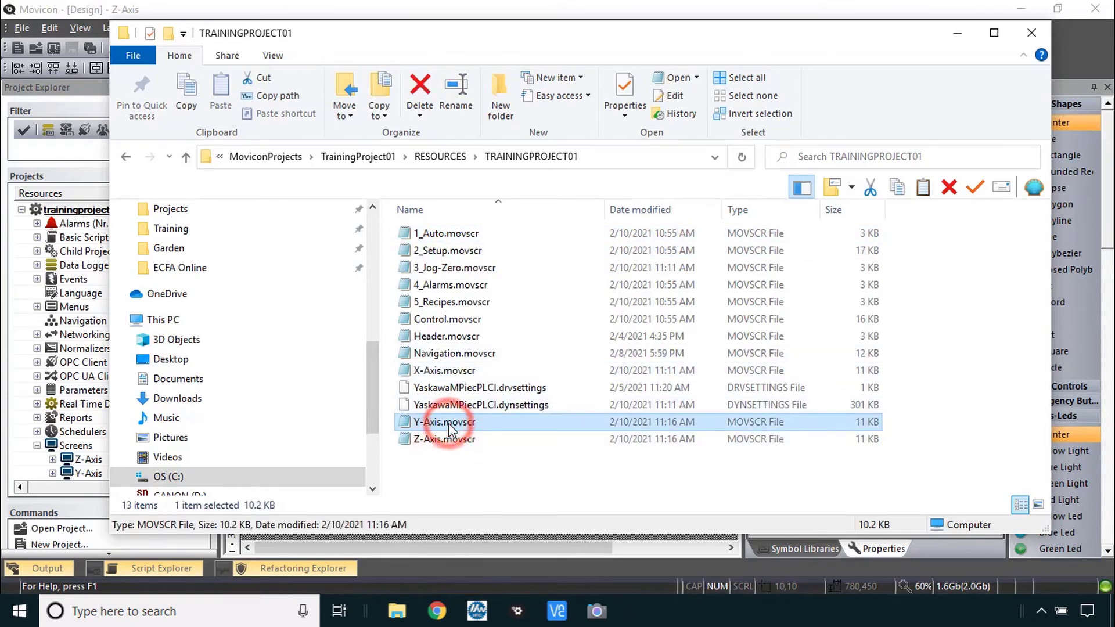
pyautogui.doubleClick(451, 440)
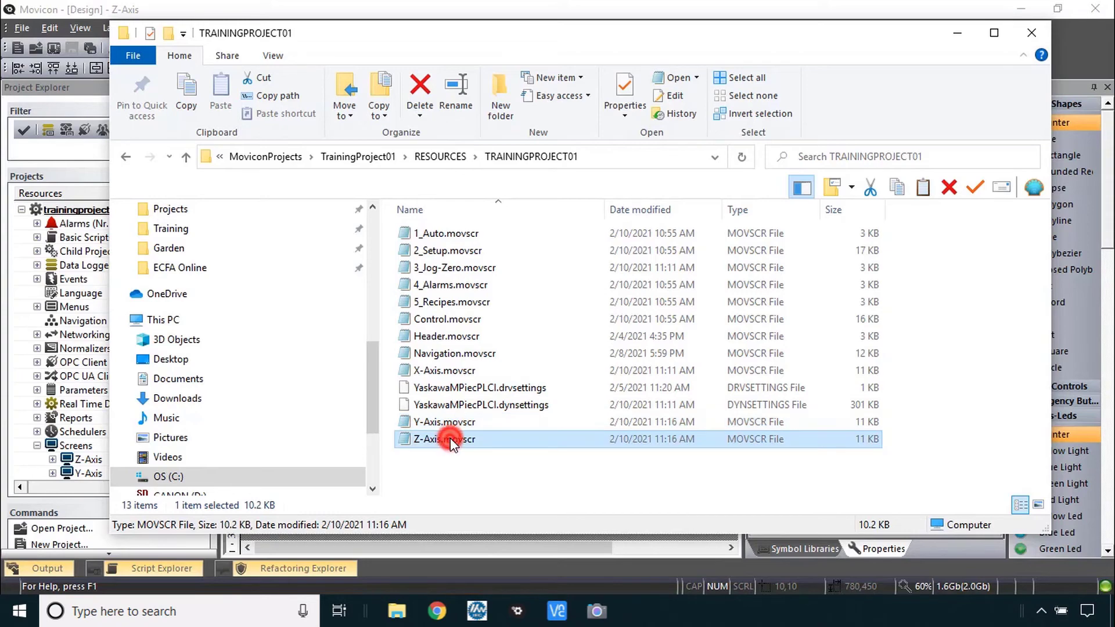
# Replace every _X_ with _Z_ in Z-Axis.movscr, save it, and close Notepad
pyautogui.click(345, 53)
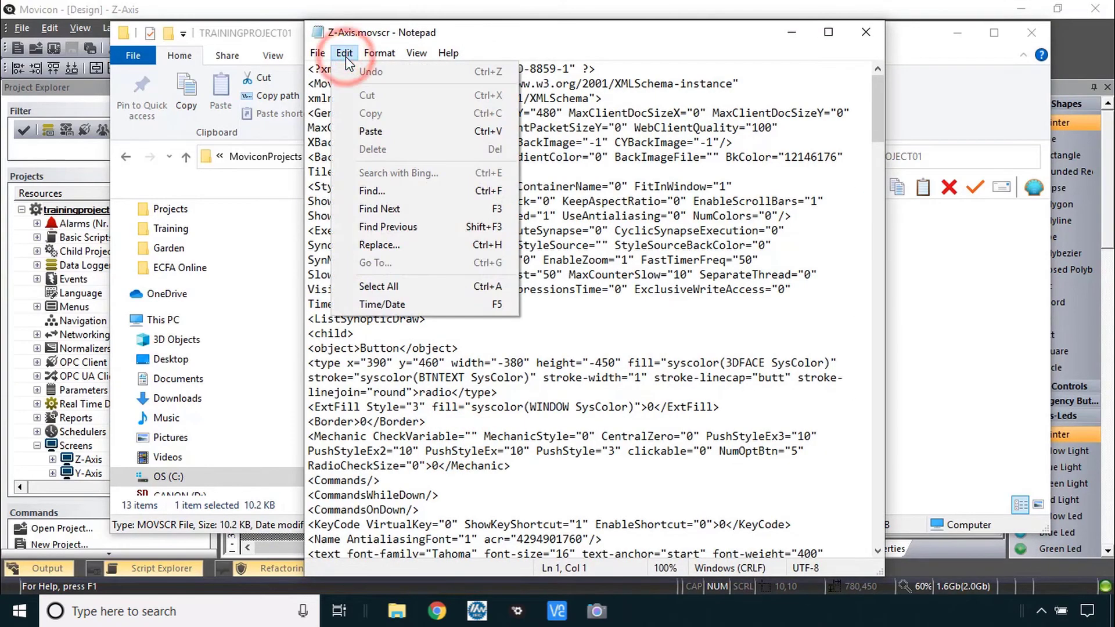
pyautogui.click(392, 242)
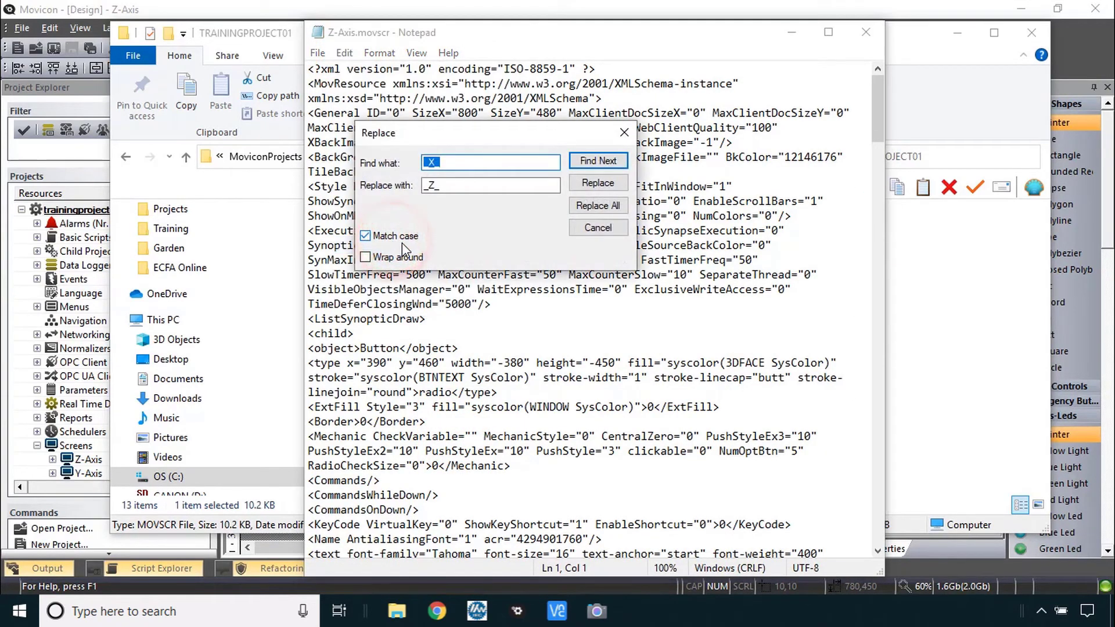
pyautogui.write('_X_')
pyautogui.click(459, 182)
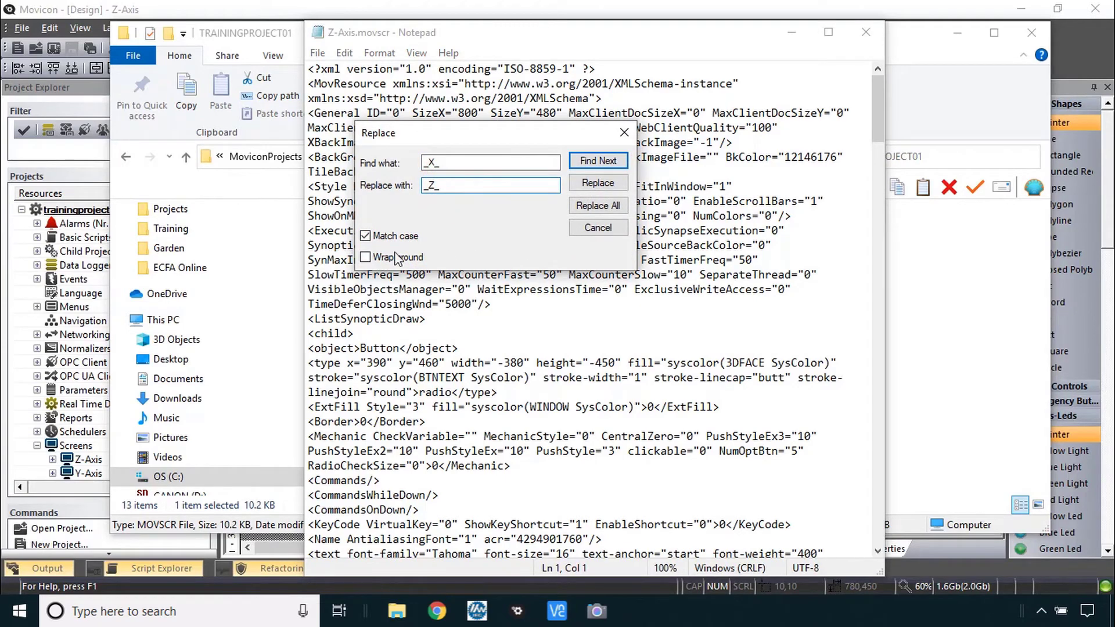
pyautogui.click(602, 207)
pyautogui.click(624, 132)
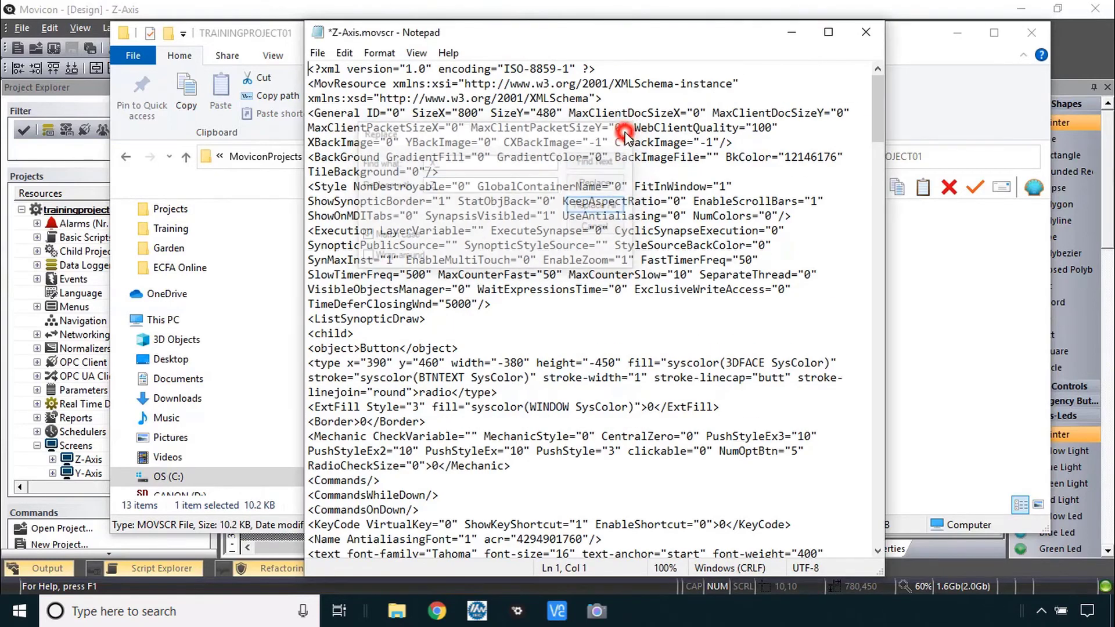
pyautogui.click(319, 53)
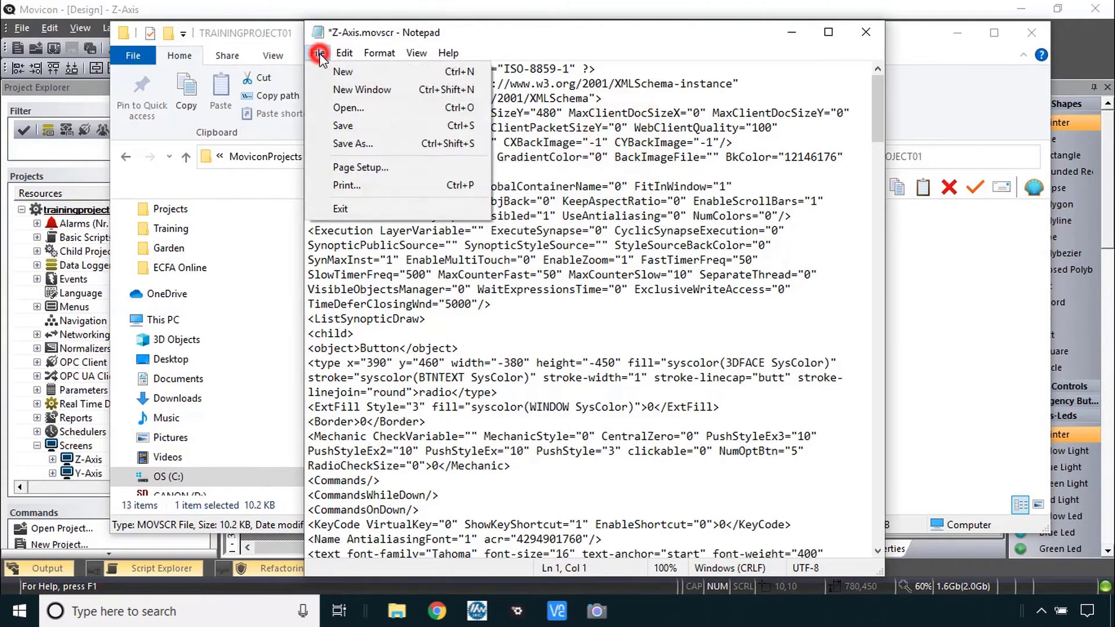
pyautogui.click(343, 125)
pyautogui.click(866, 32)
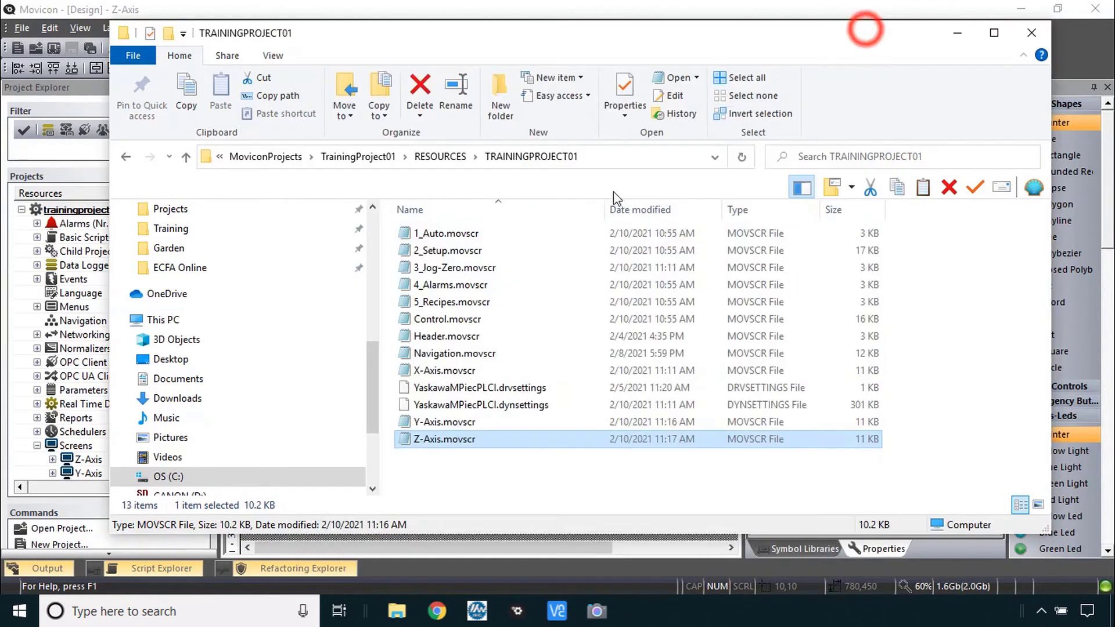
# Open Y-Axis.movscr in Notepad, replace every _X_ with _Y_, and save it
pyautogui.doubleClick(442, 423)
pyautogui.click(344, 52)
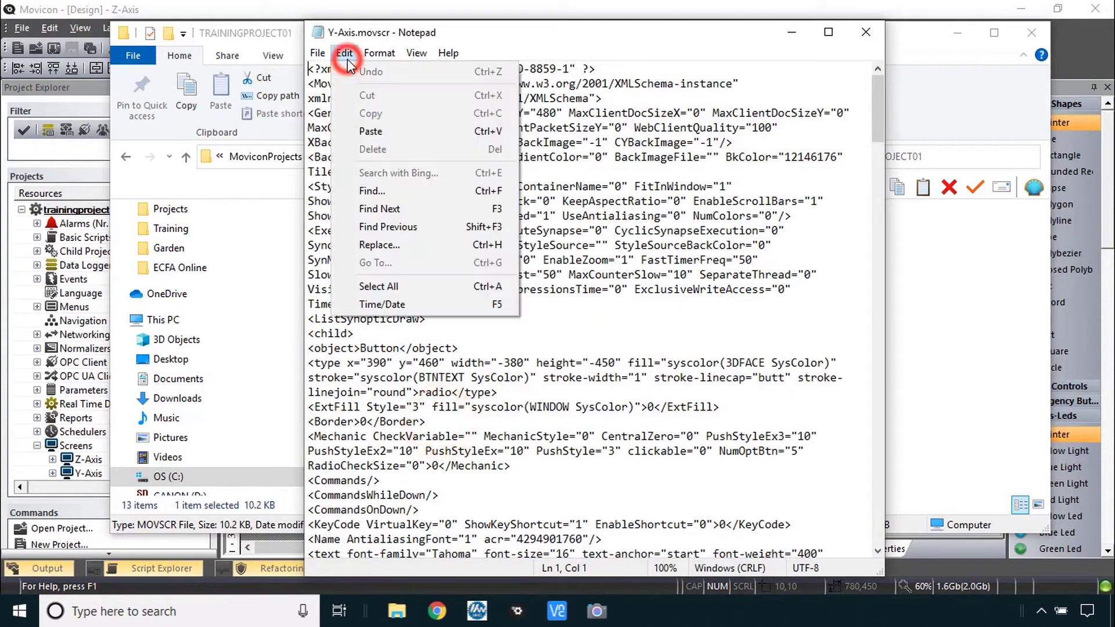
pyautogui.click(379, 245)
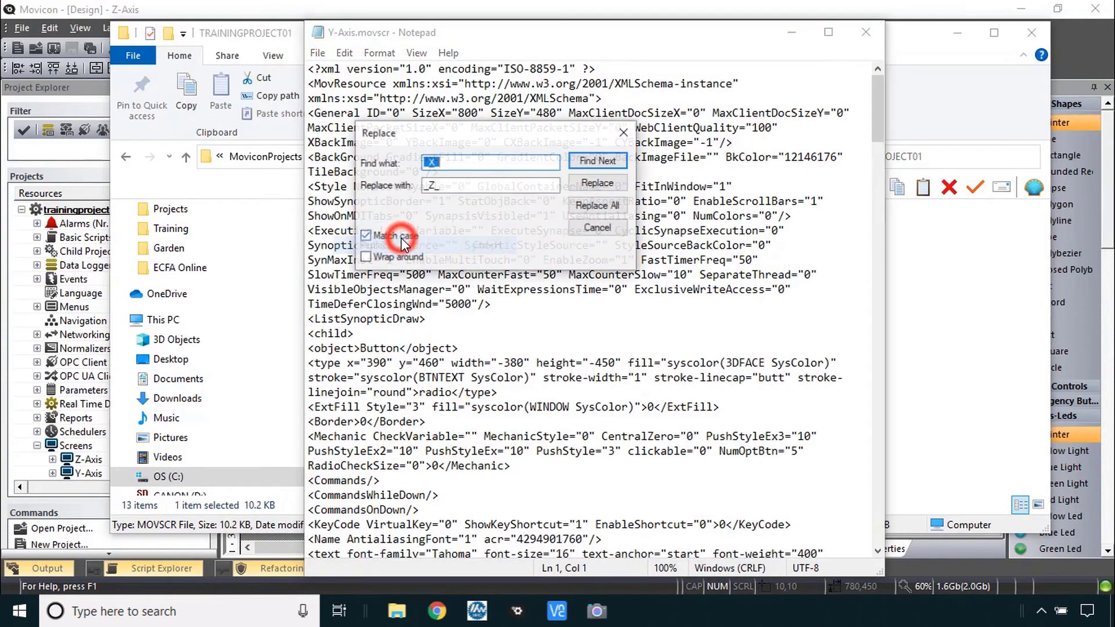
pyautogui.click(446, 186)
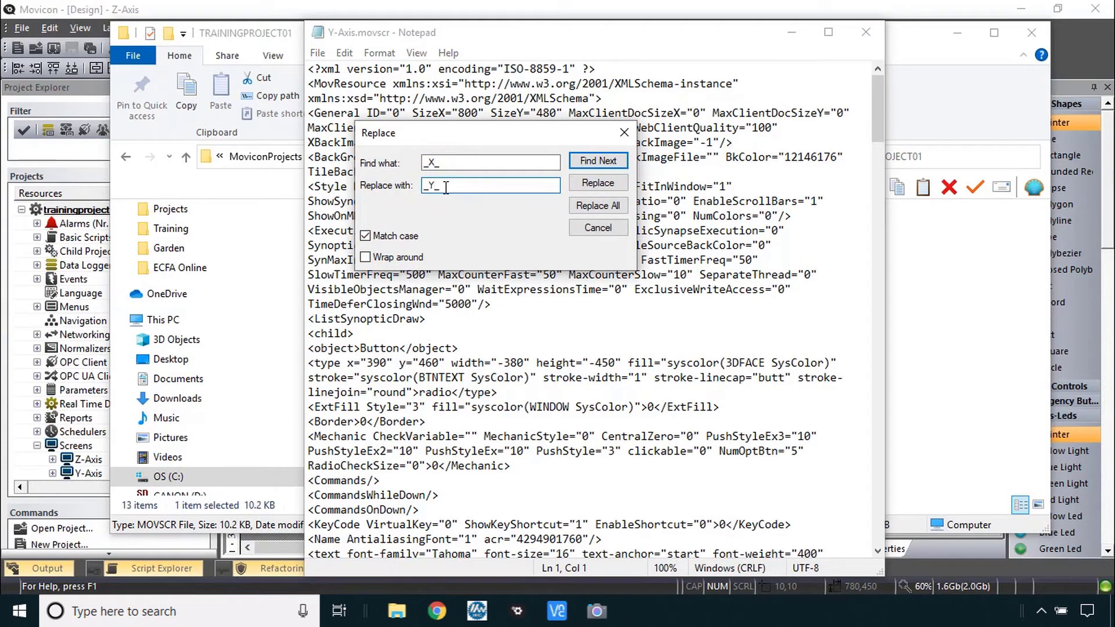
pyautogui.click(615, 206)
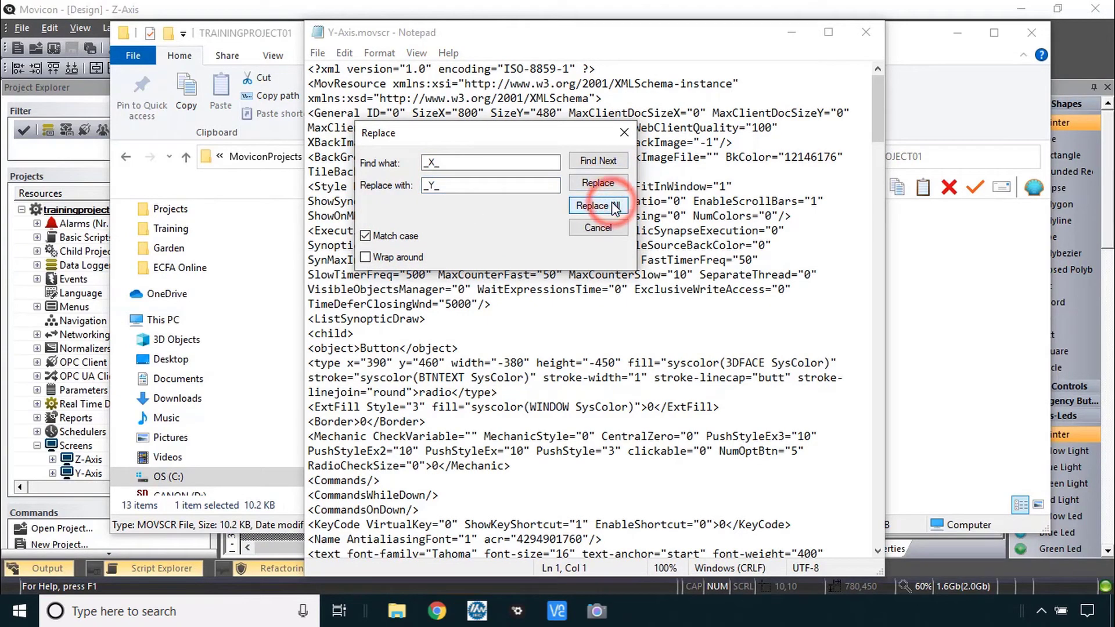
pyautogui.click(623, 133)
pyautogui.click(318, 52)
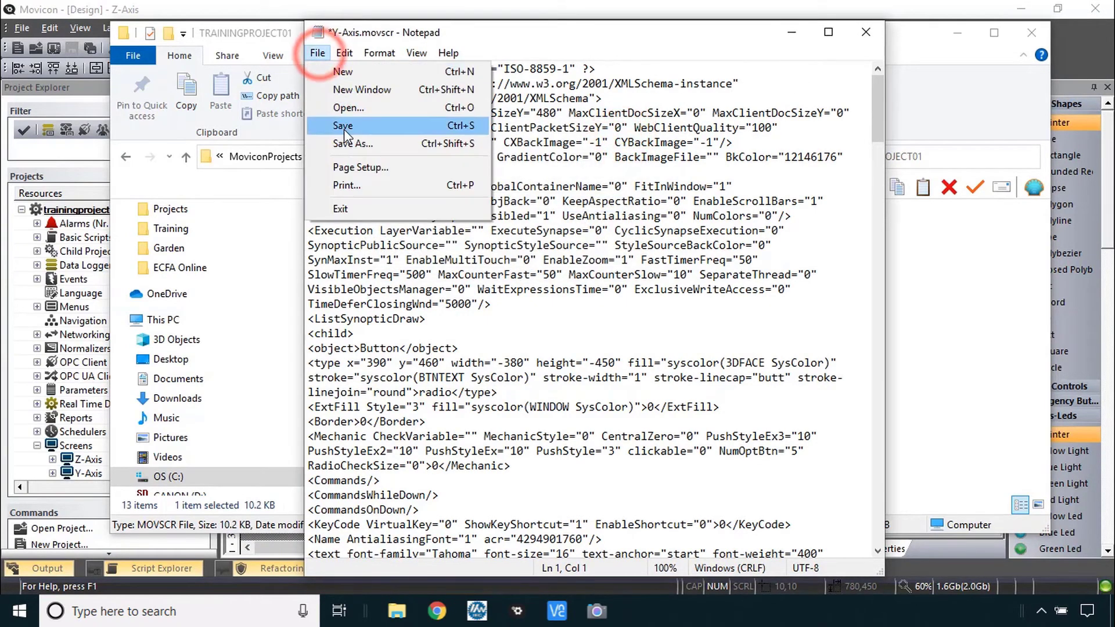
pyautogui.click(343, 128)
# Close Notepad and reload the edited Z-Axis and Y-Axis screens in Movicon
pyautogui.click(866, 32)
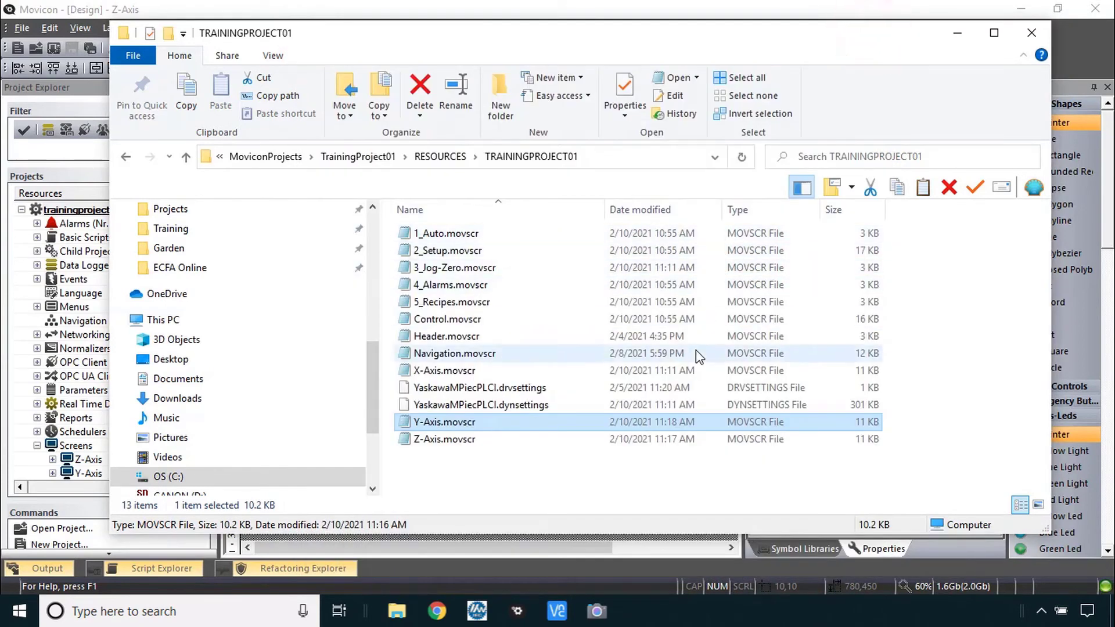
pyautogui.click(61, 12)
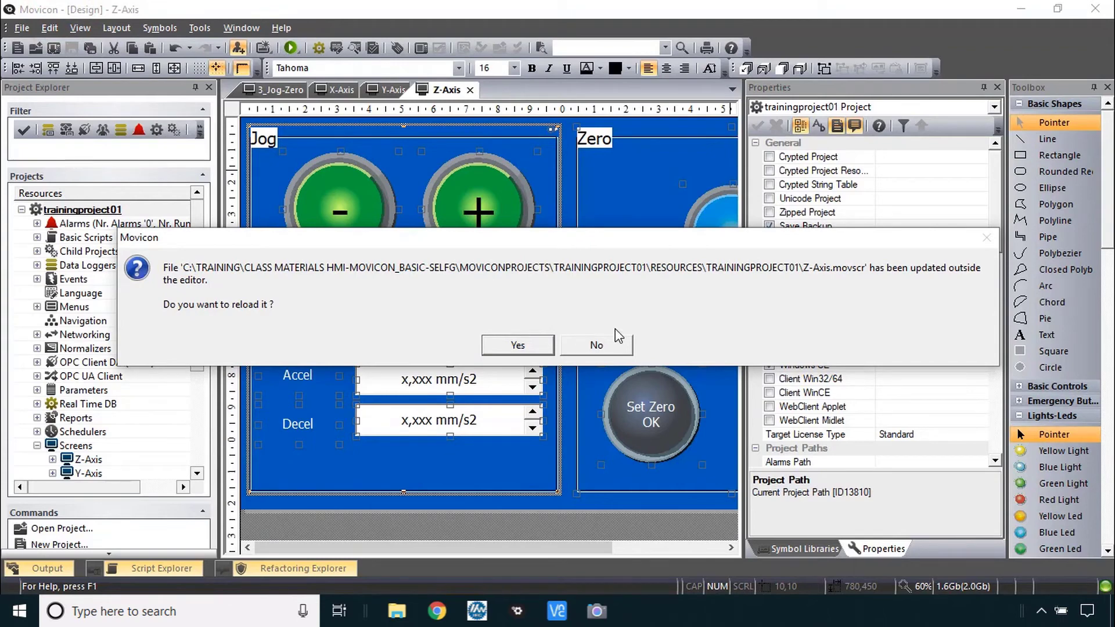
pyautogui.click(519, 345)
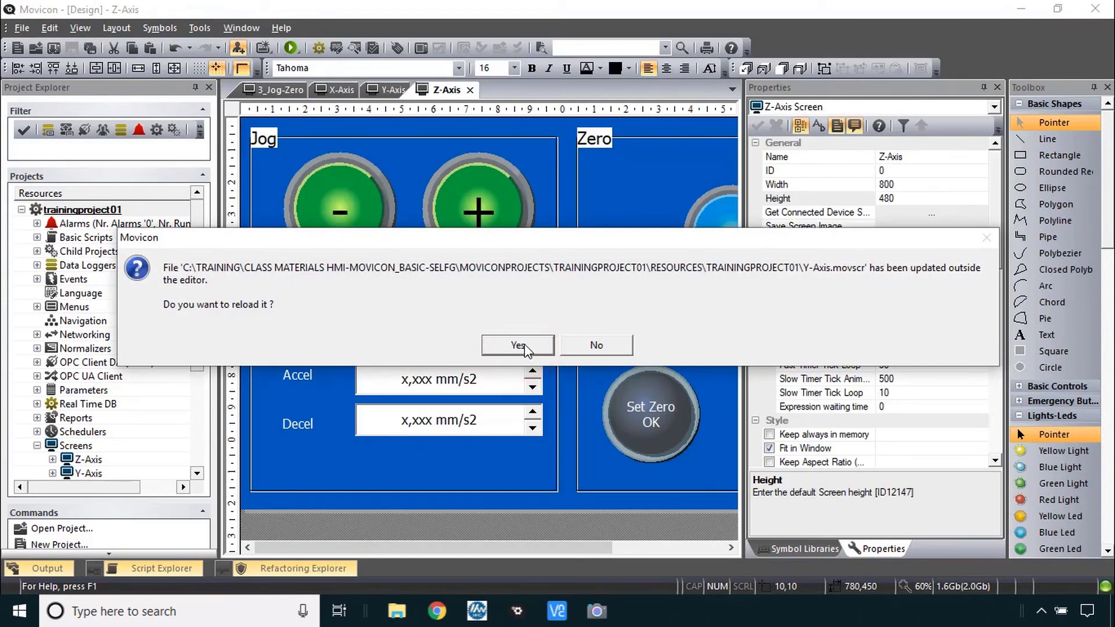
pyautogui.click(525, 348)
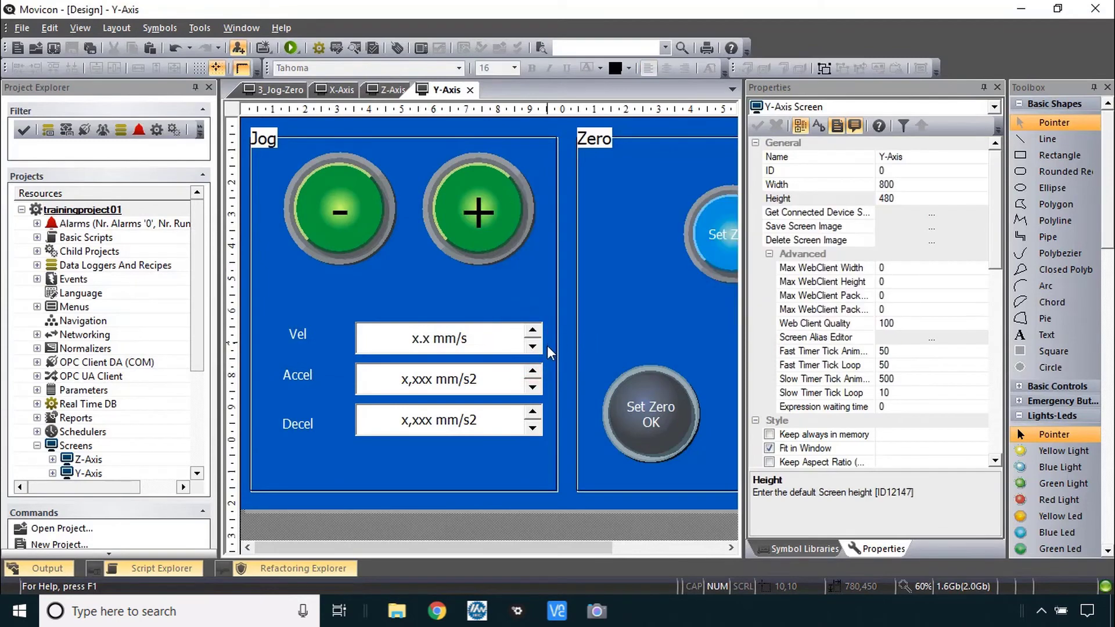
# Verify the Y-Axis jog button and Vel box, and the Z-Axis jog button, use axis variables
pyautogui.click(480, 213)
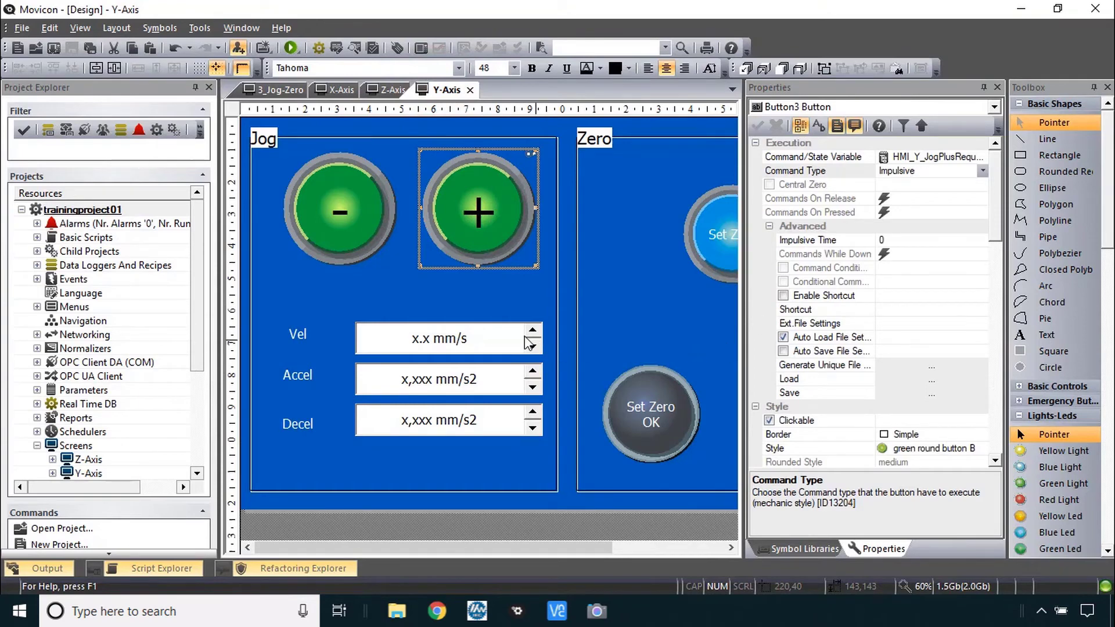
pyautogui.click(509, 339)
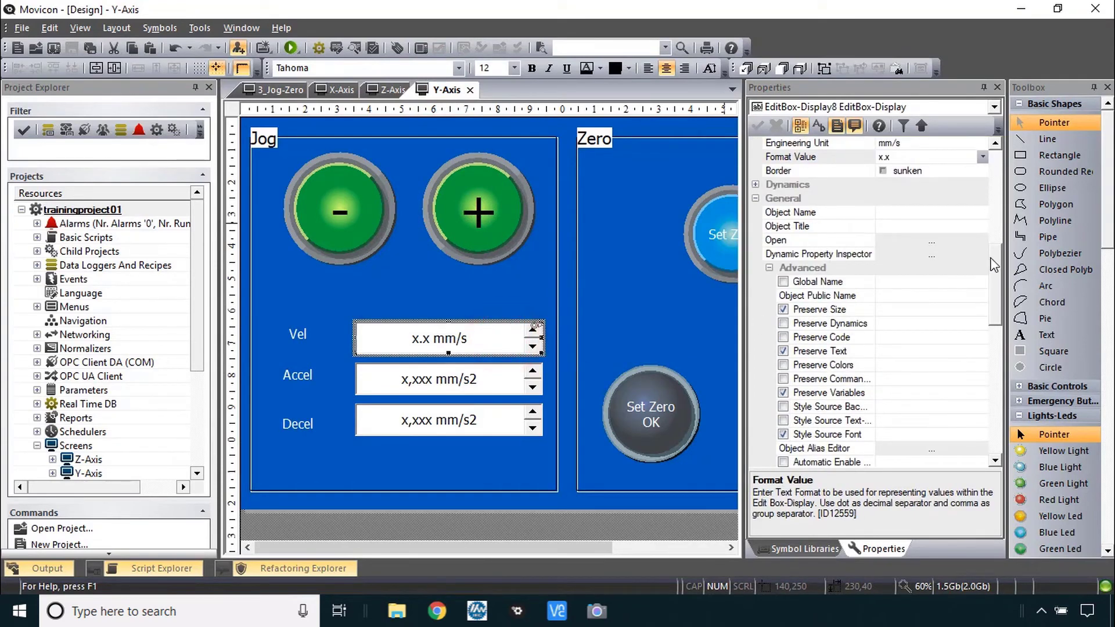
pyautogui.moveTo(994, 264); pyautogui.dragTo(996, 172)
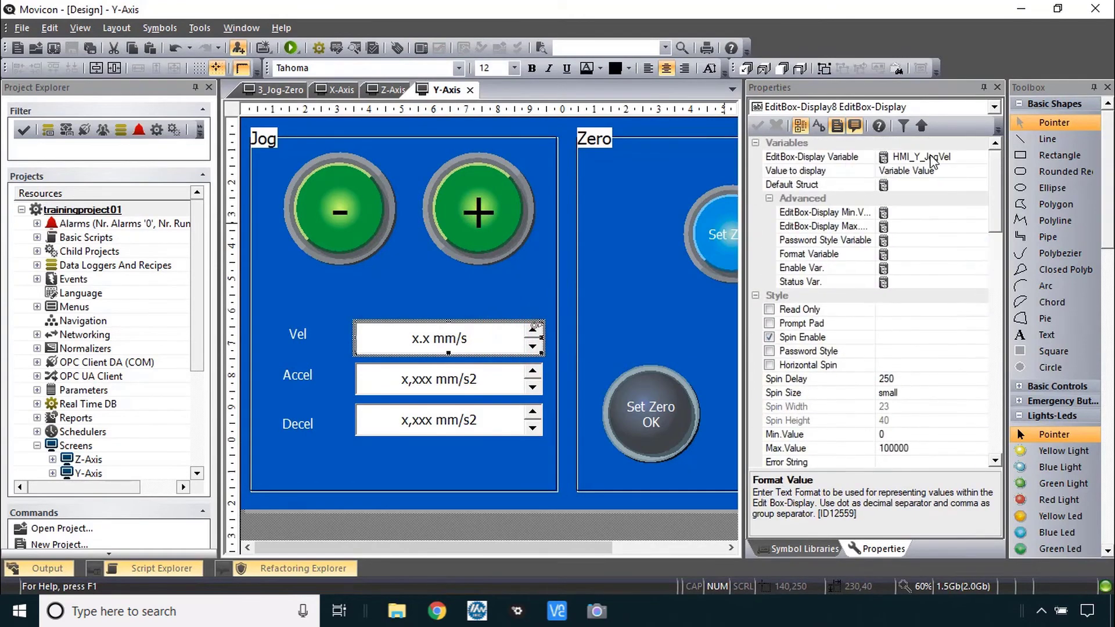
pyautogui.click(399, 89)
pyautogui.click(484, 208)
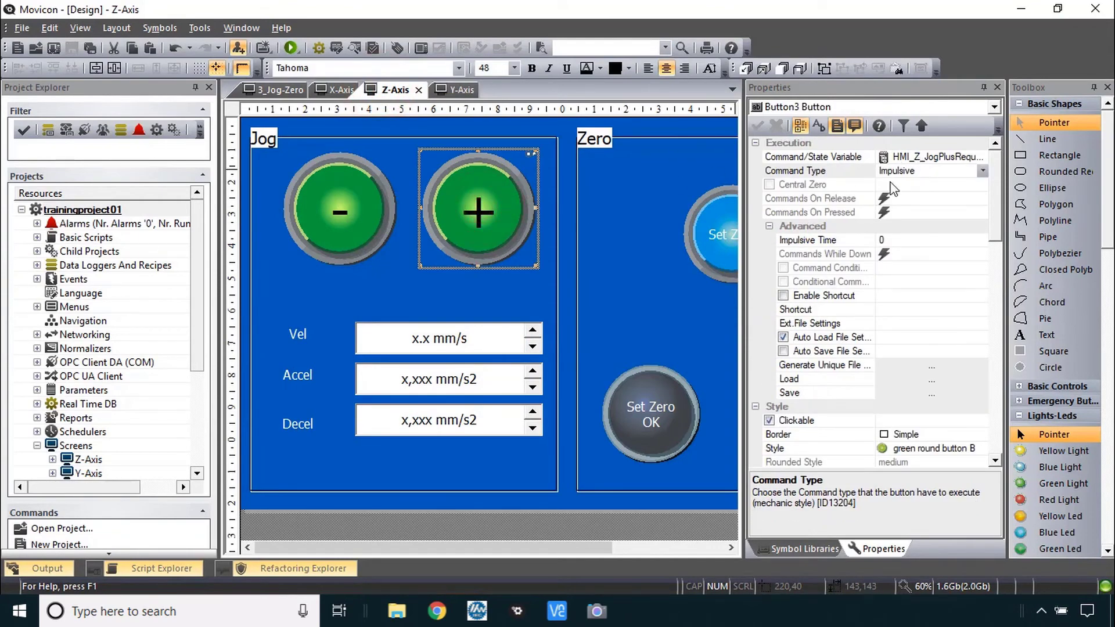
pyautogui.moveTo(367, 211)
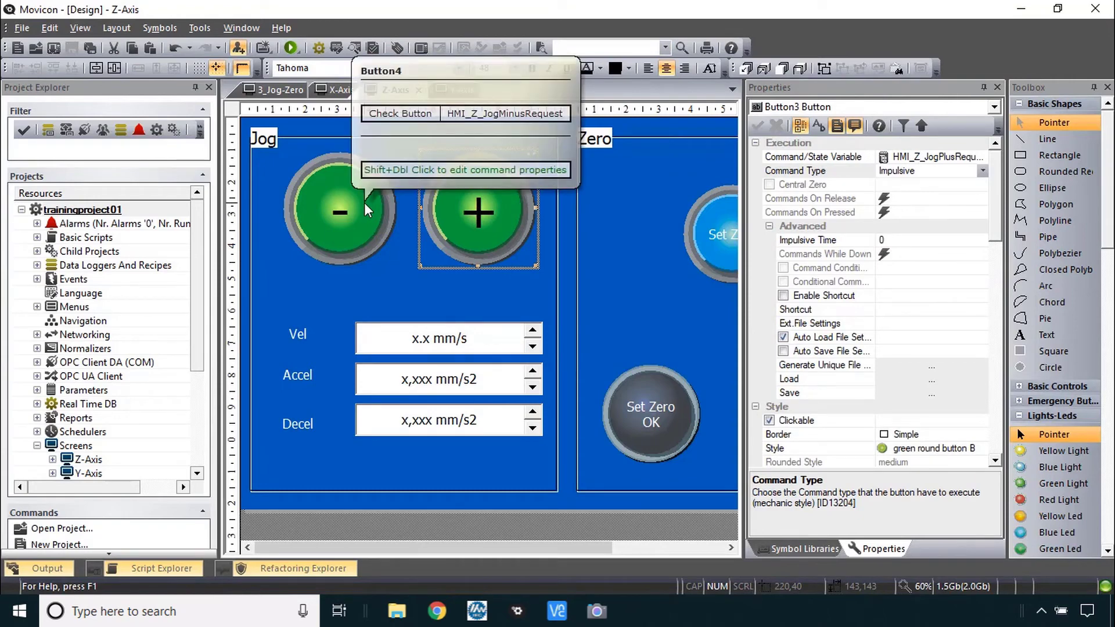
# Check the lab instructions, then start the project in runtime
pyautogui.hotkey('alt', 'Tab')
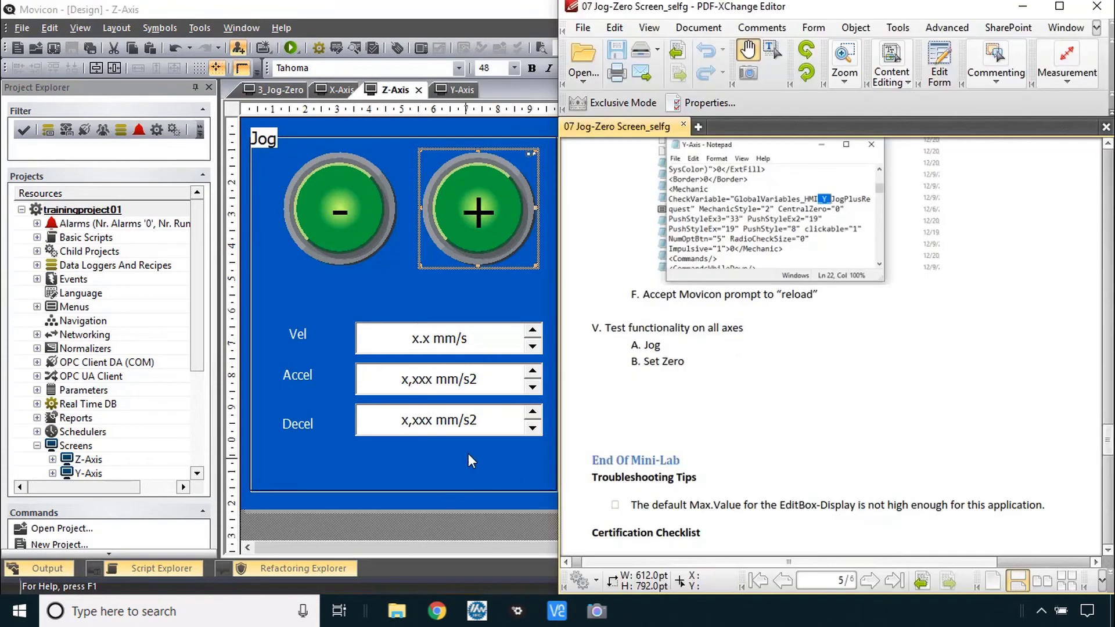
pyautogui.click(469, 455)
pyautogui.click(291, 48)
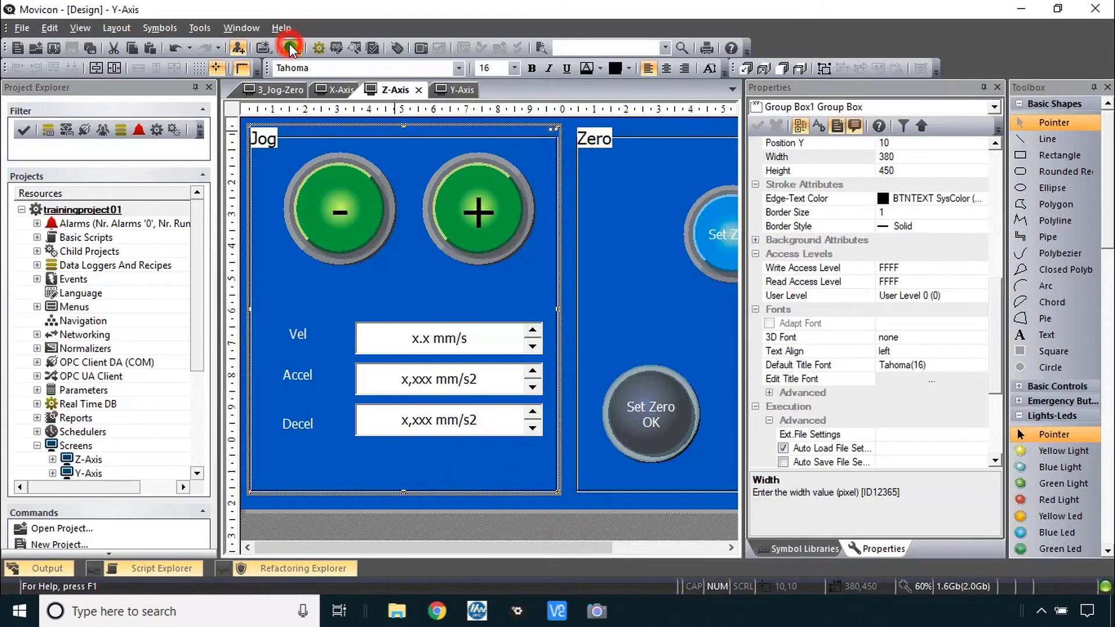
# Jog the X and Y axes in both directions, then zero the Y position
pyautogui.click(350, 160)
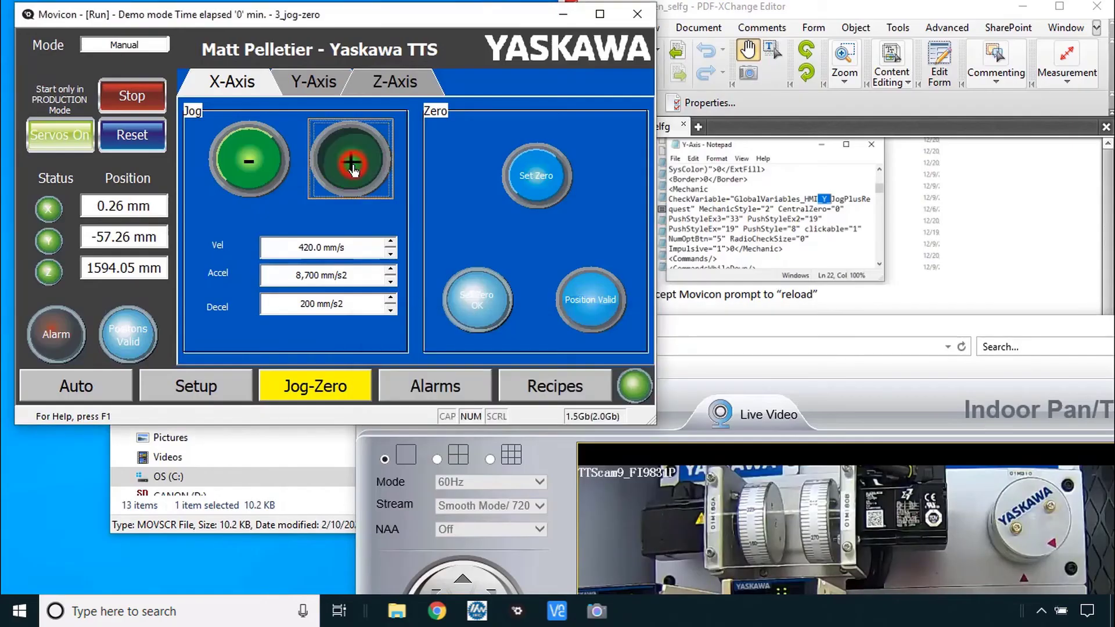
pyautogui.click(245, 161)
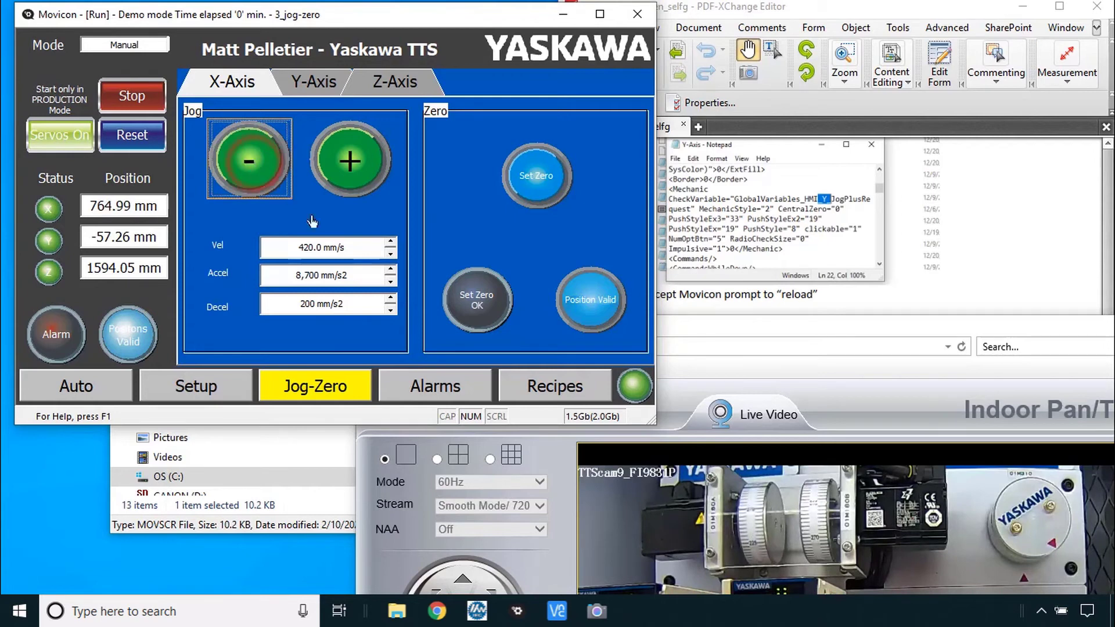
pyautogui.click(316, 82)
pyautogui.click(349, 161)
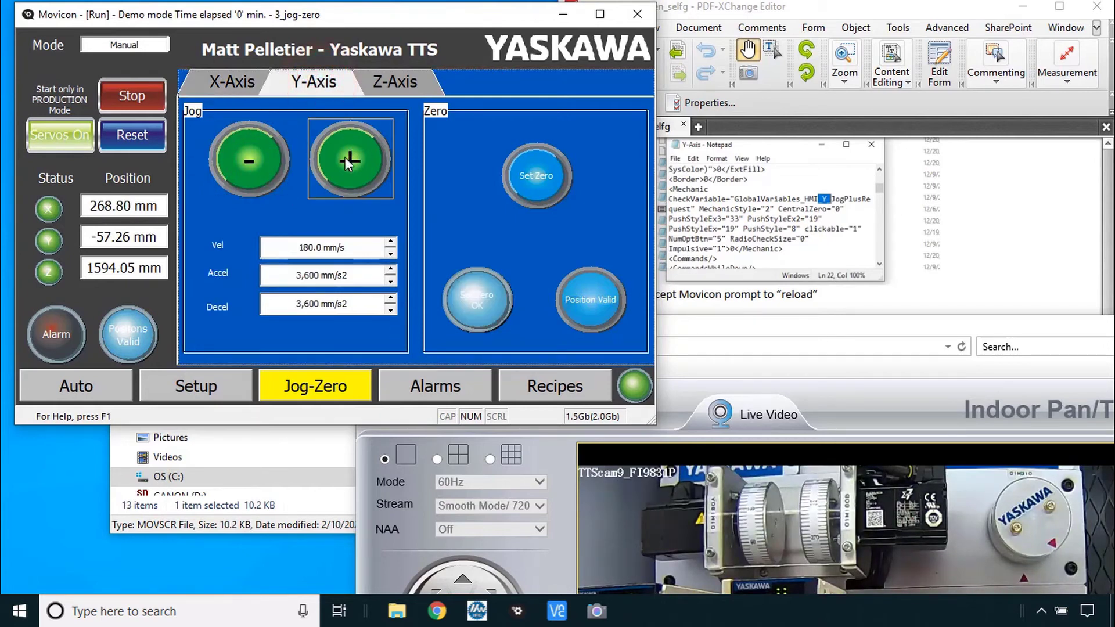
pyautogui.click(347, 158)
pyautogui.click(250, 161)
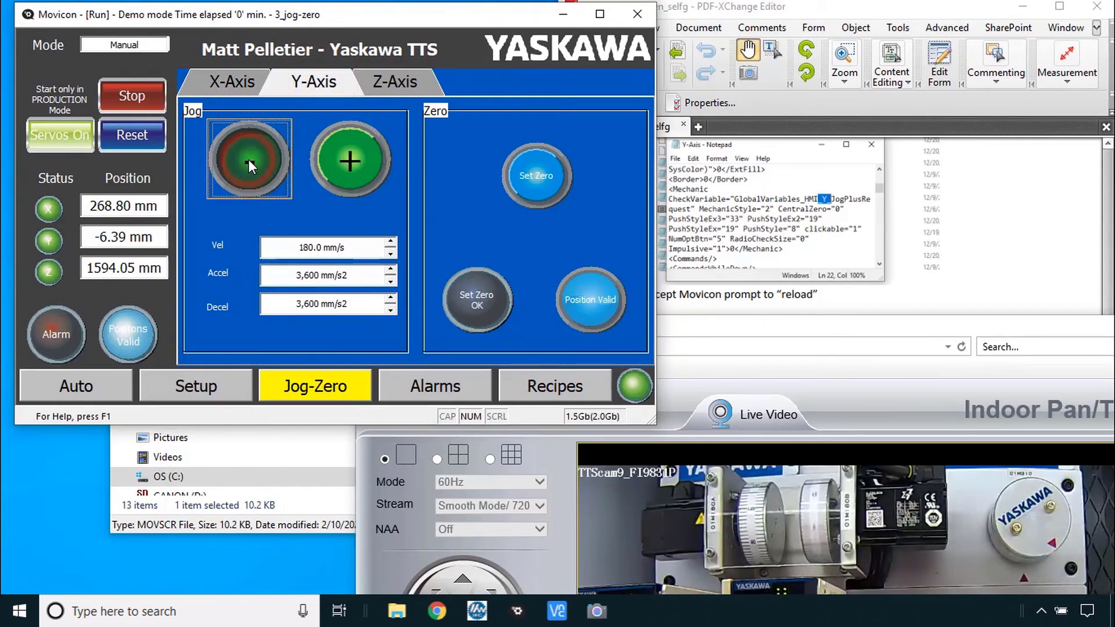
pyautogui.click(526, 187)
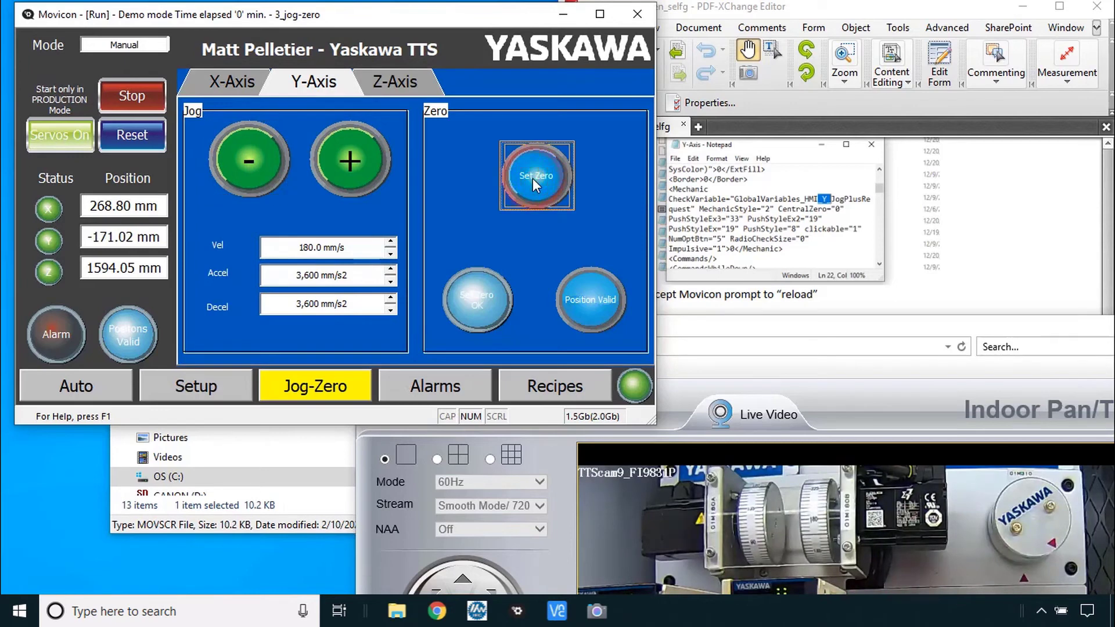
# Jog the Z axis forward, stop it, and zero the Z position
pyautogui.click(401, 85)
pyautogui.click(357, 158)
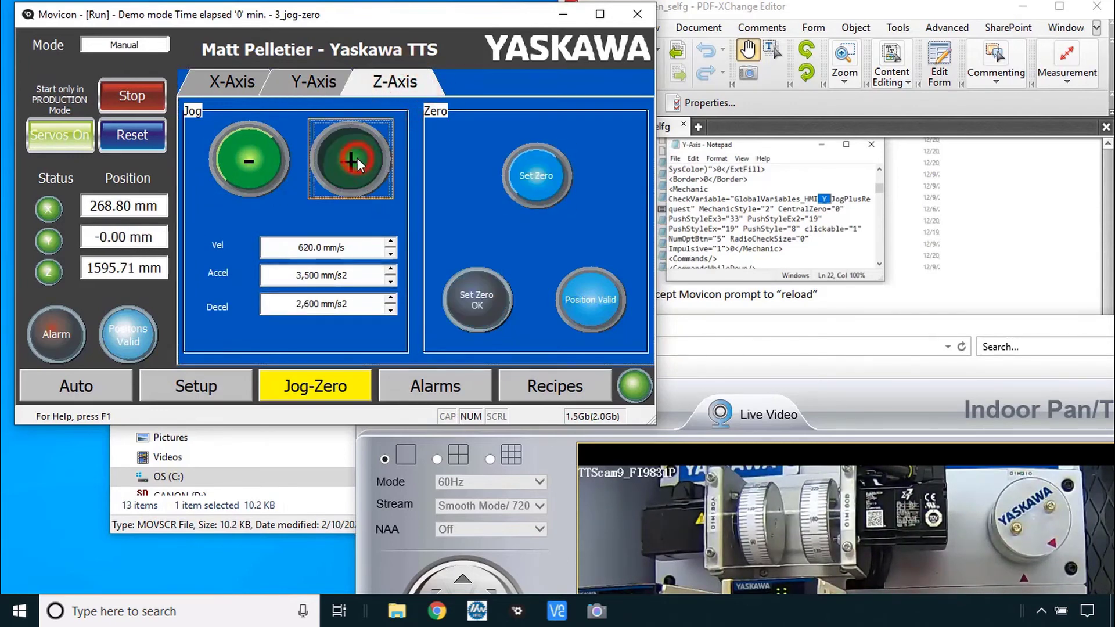
pyautogui.click(358, 158)
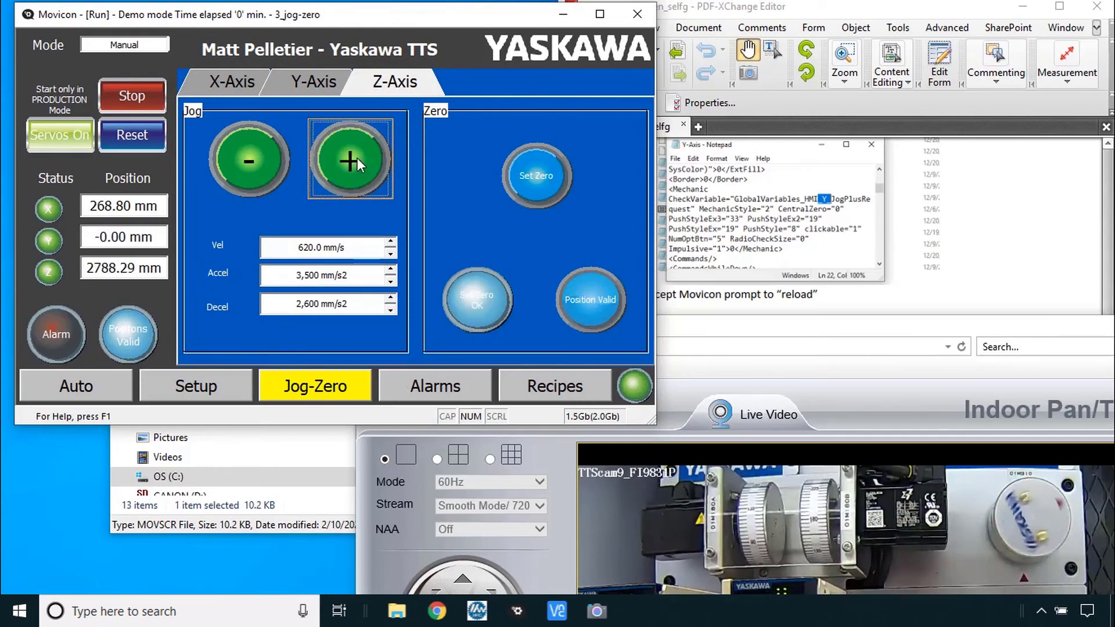
pyautogui.click(534, 179)
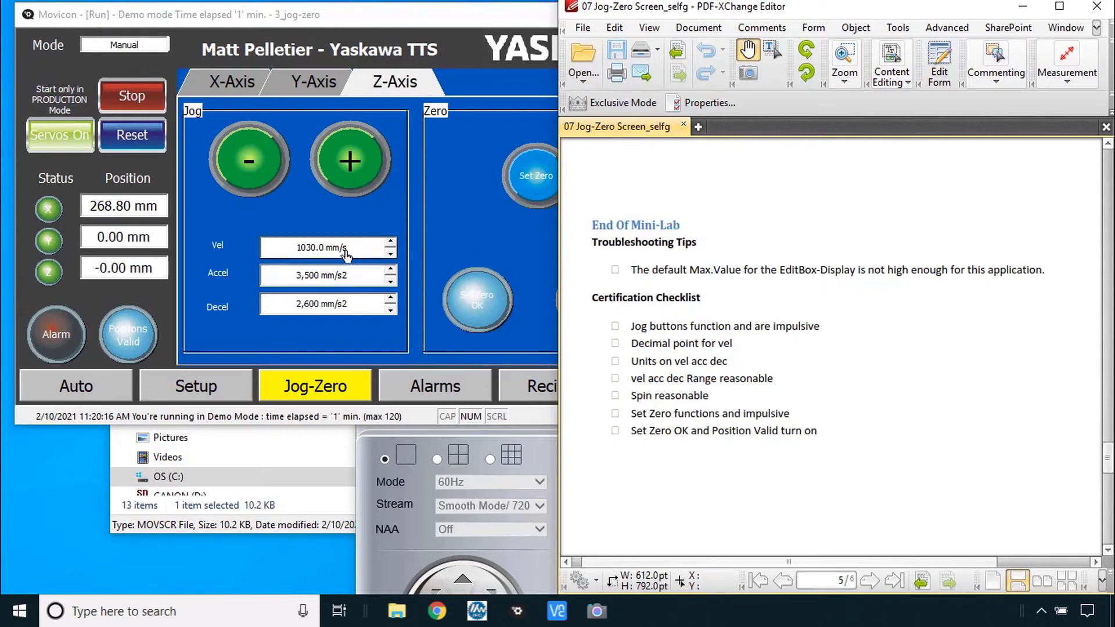
# Set the Z-axis jog velocity to 99 and review the lab instructions
pyautogui.click(308, 256)
pyautogui.click(321, 256)
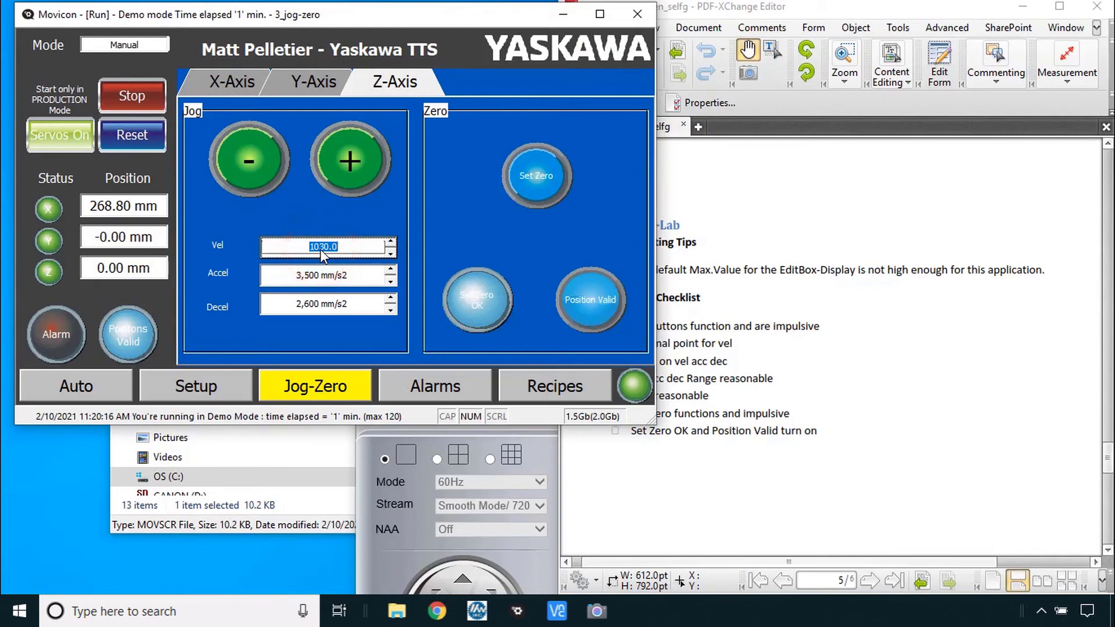
pyautogui.write('99')
pyautogui.press('Return')
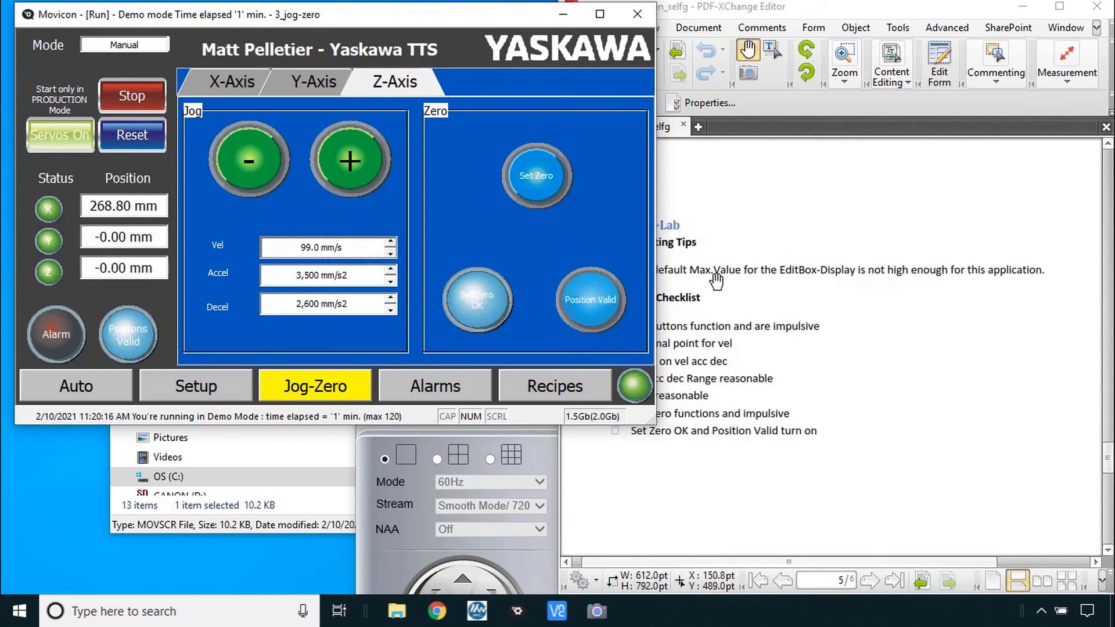
pyautogui.click(746, 284)
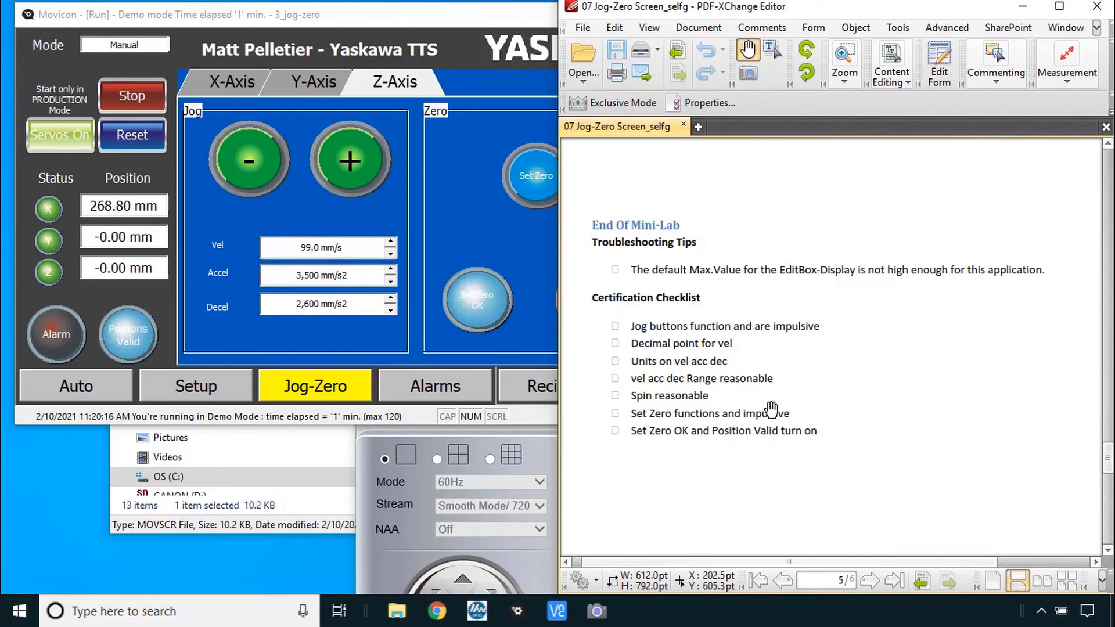
# Raise velocity to 109, jog Z negative, set zero, then jog Z positive
pyautogui.click(390, 241)
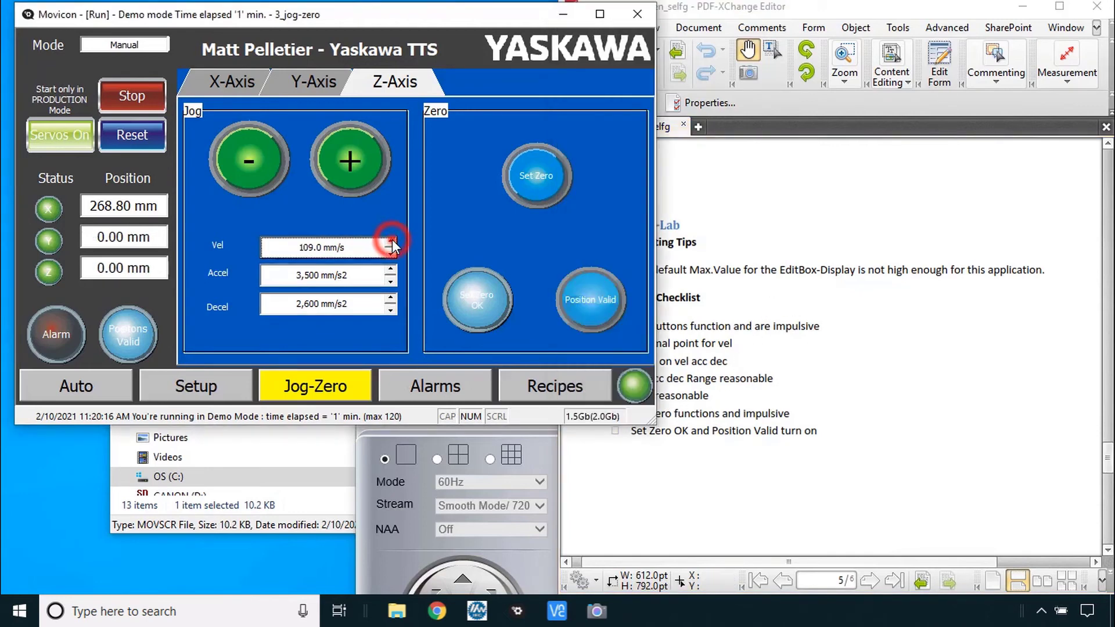
pyautogui.click(390, 253)
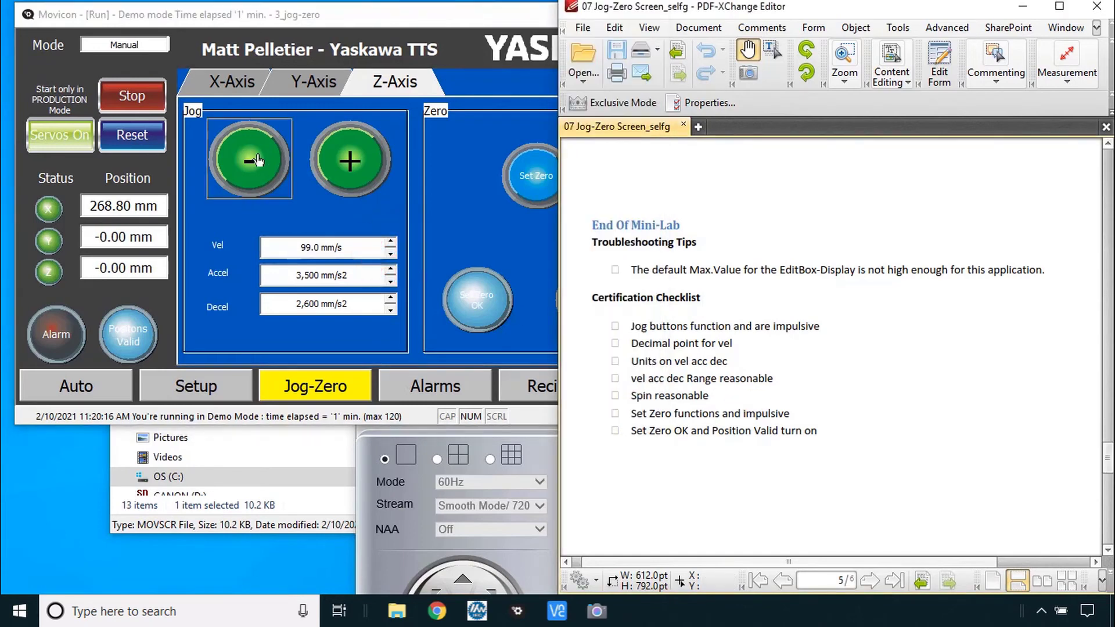
pyautogui.click(257, 160)
pyautogui.click(534, 177)
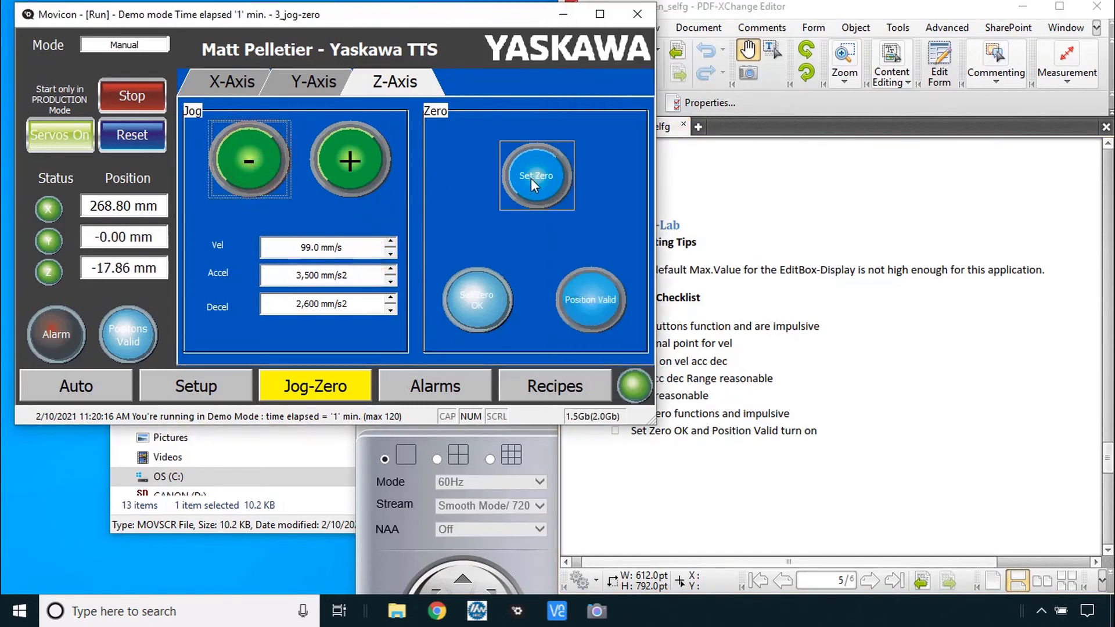
pyautogui.click(346, 146)
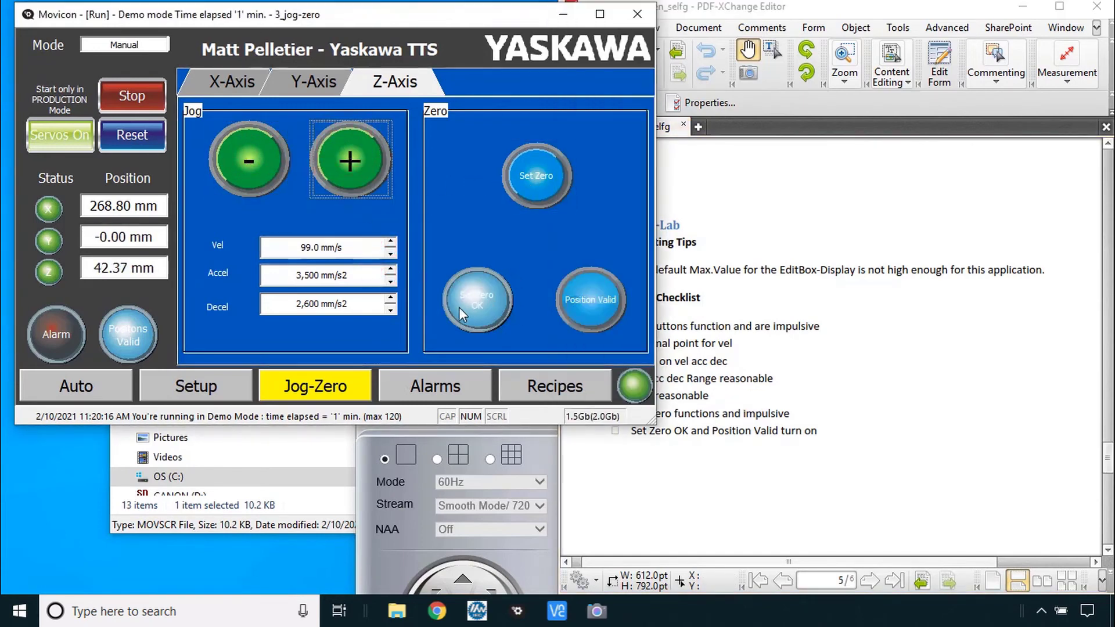
pyautogui.click(341, 165)
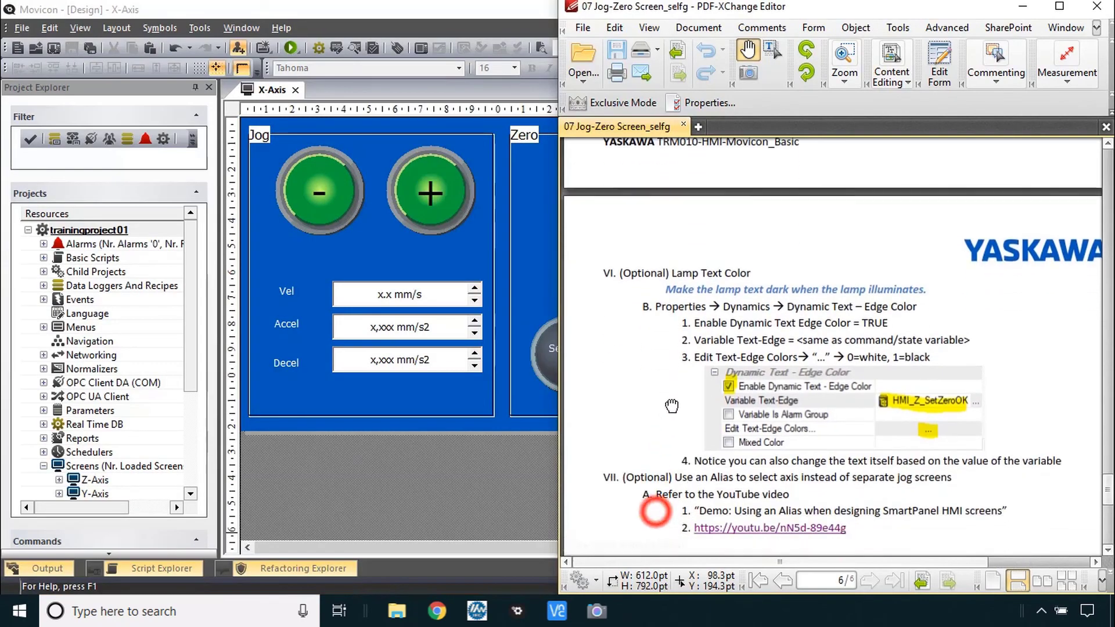
pyautogui.moveTo(672, 406); pyautogui.dragTo(678, 308)
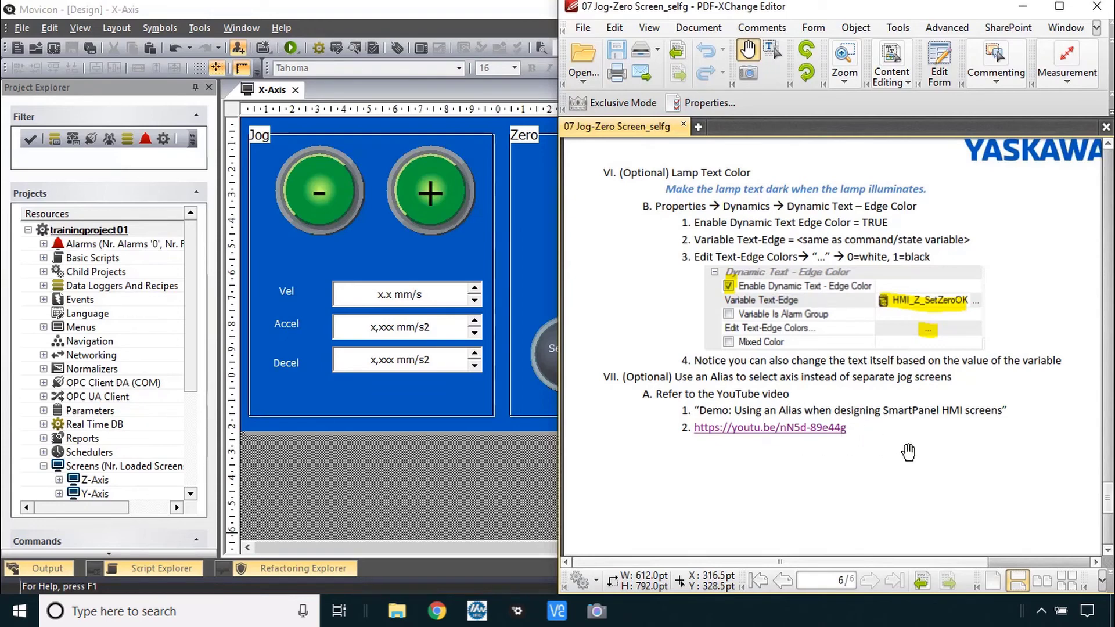
# Select the X-axis Set Zero OK lamp and check which variable drives it
pyautogui.click(540, 284)
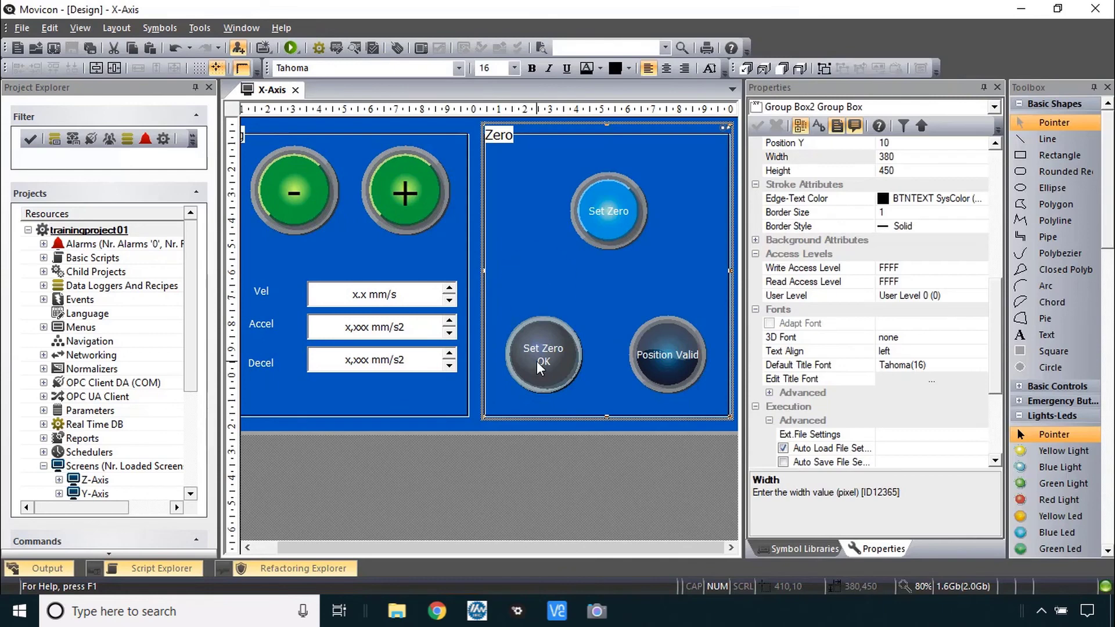
pyautogui.click(546, 363)
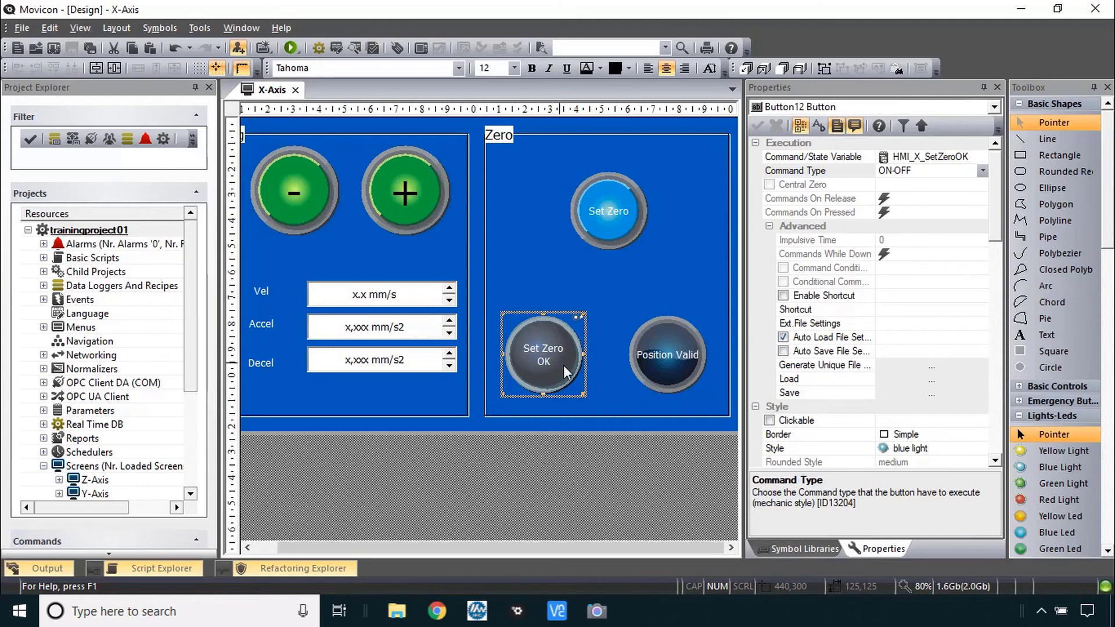
pyautogui.click(959, 162)
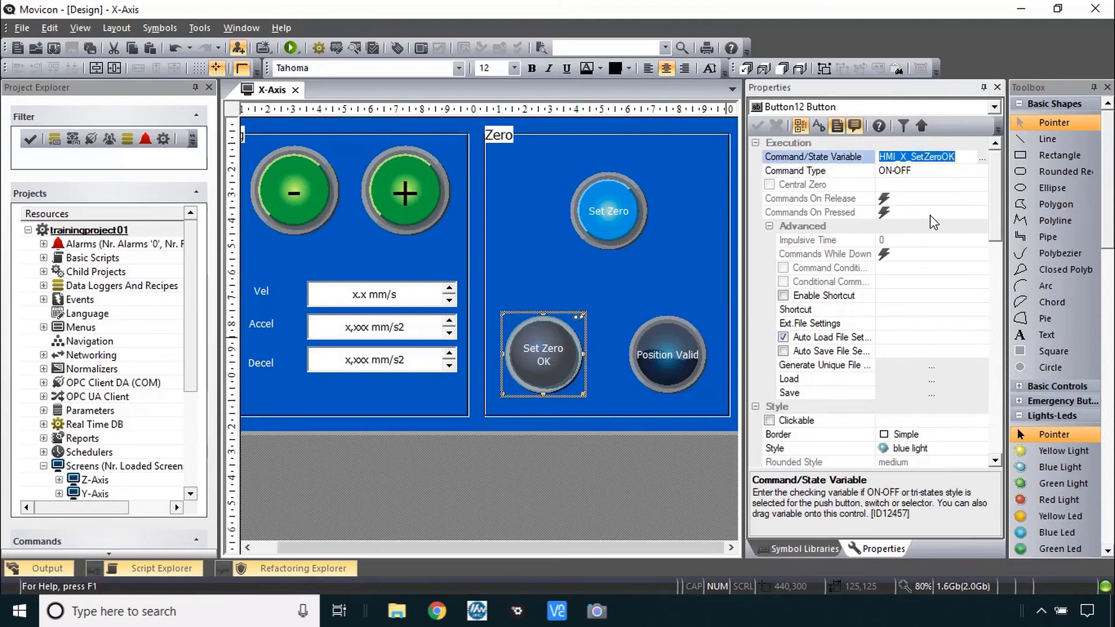
pyautogui.click(997, 222)
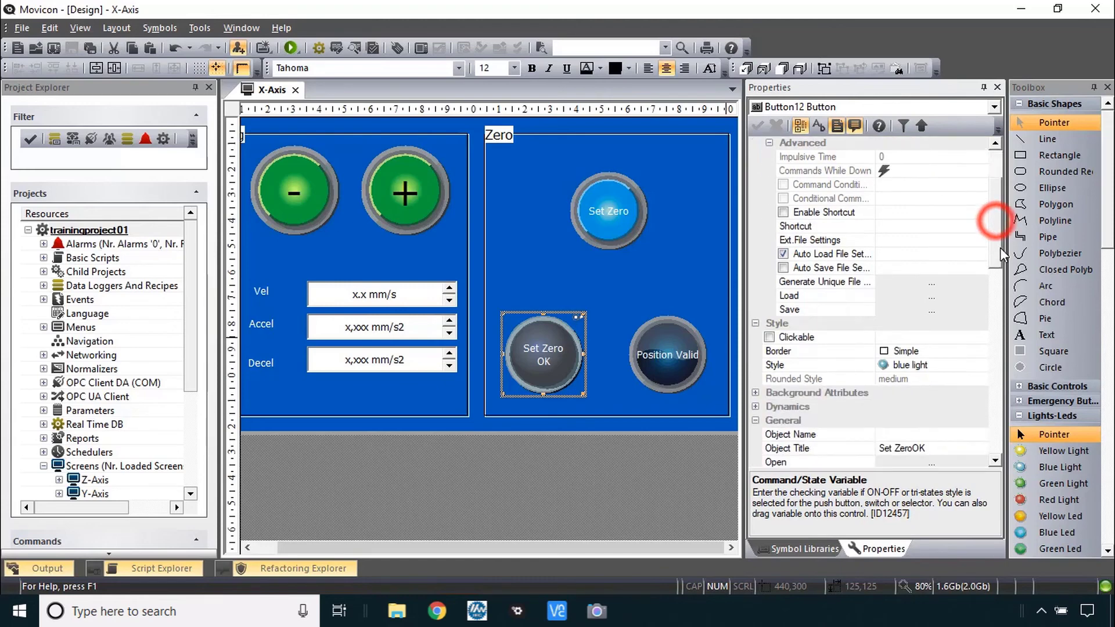
# Enable Dynamic Text - Edge Color on the lamp with variable HMI_X_SetZeroOK
pyautogui.click(757, 254)
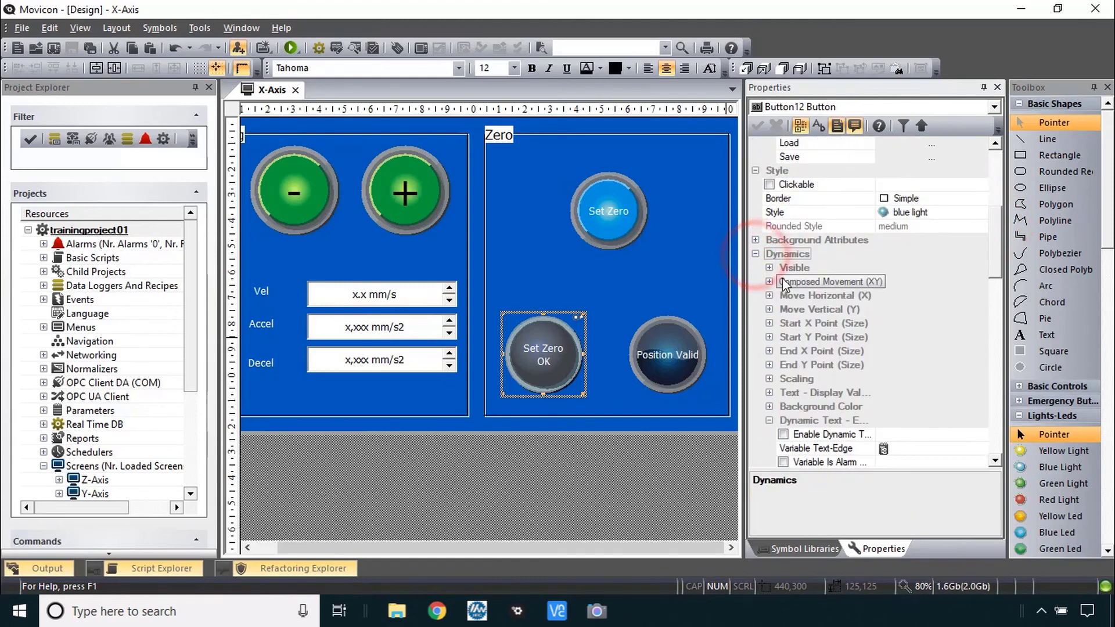
pyautogui.scroll(-3, 837, 299)
pyautogui.click(818, 327)
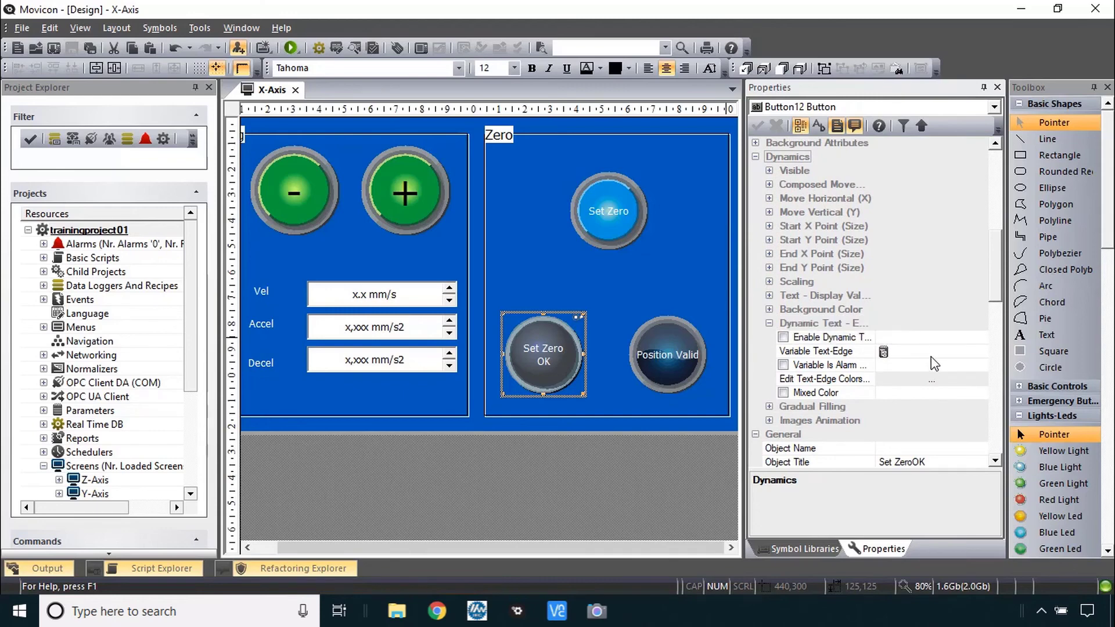
pyautogui.click(831, 337)
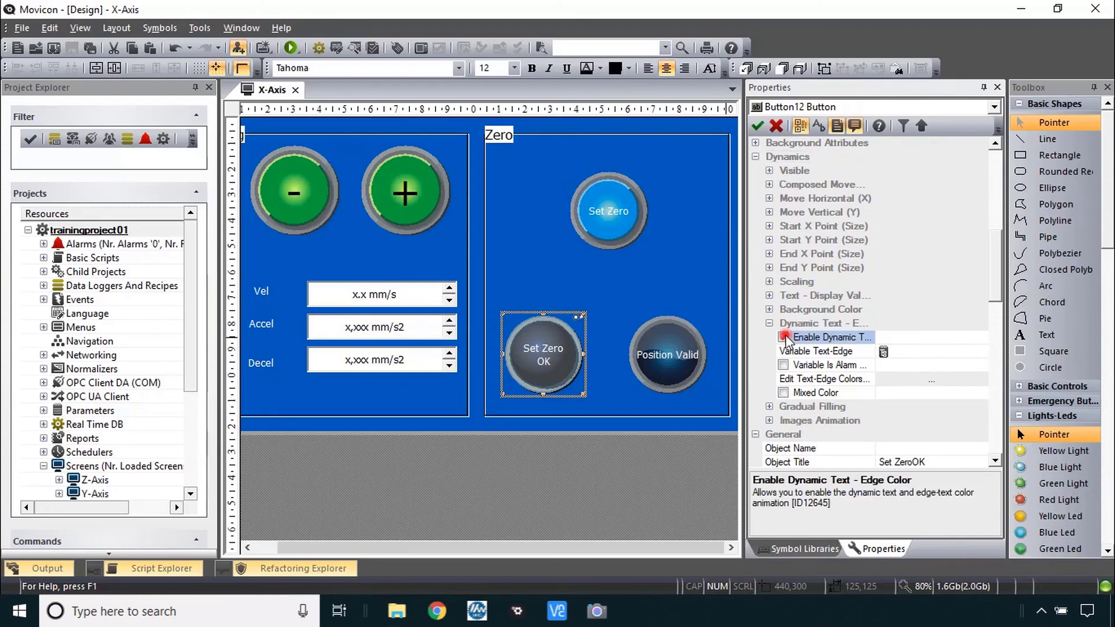
pyautogui.click(783, 337)
pyautogui.click(905, 354)
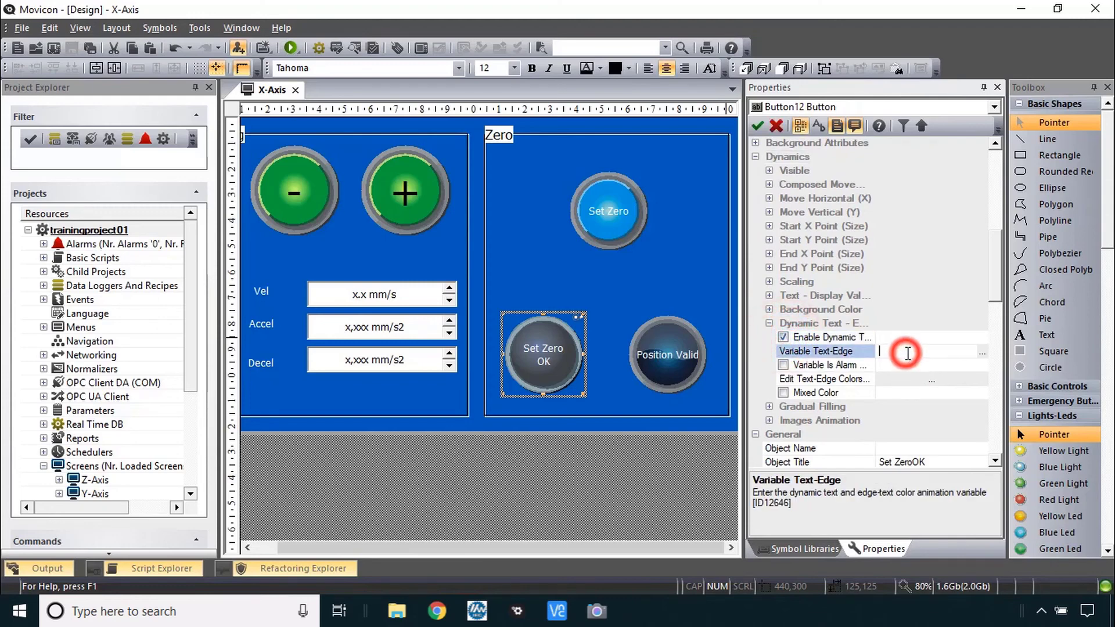
pyautogui.write('HMI_X_SetZeroOK')
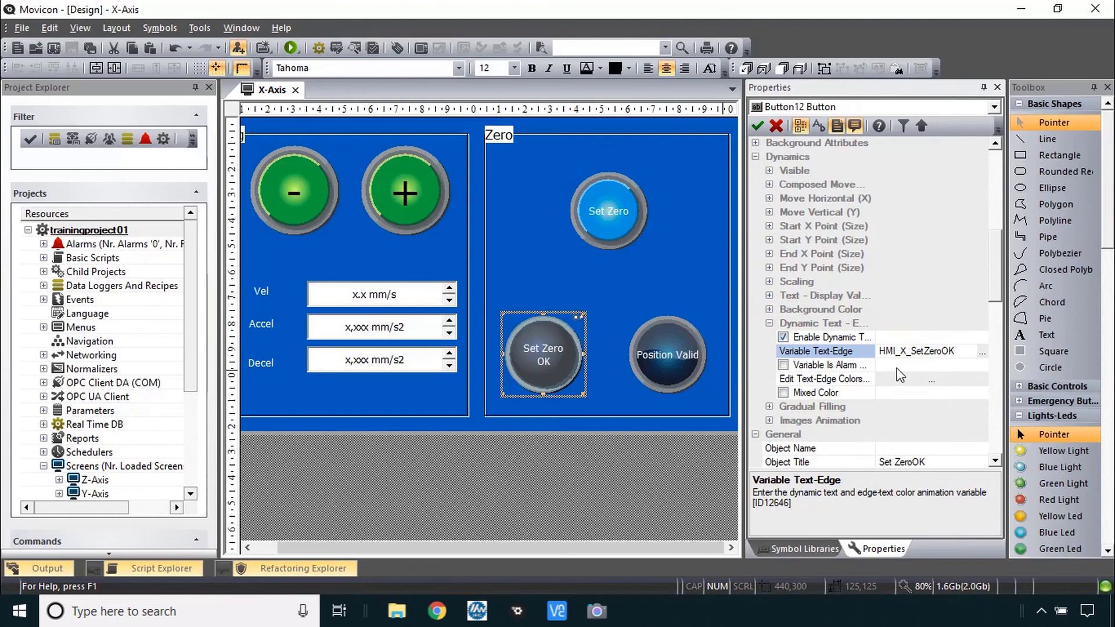
# Set the Set Zero OK lamp's 0 text-edge colour threshold to white
pyautogui.click(932, 380)
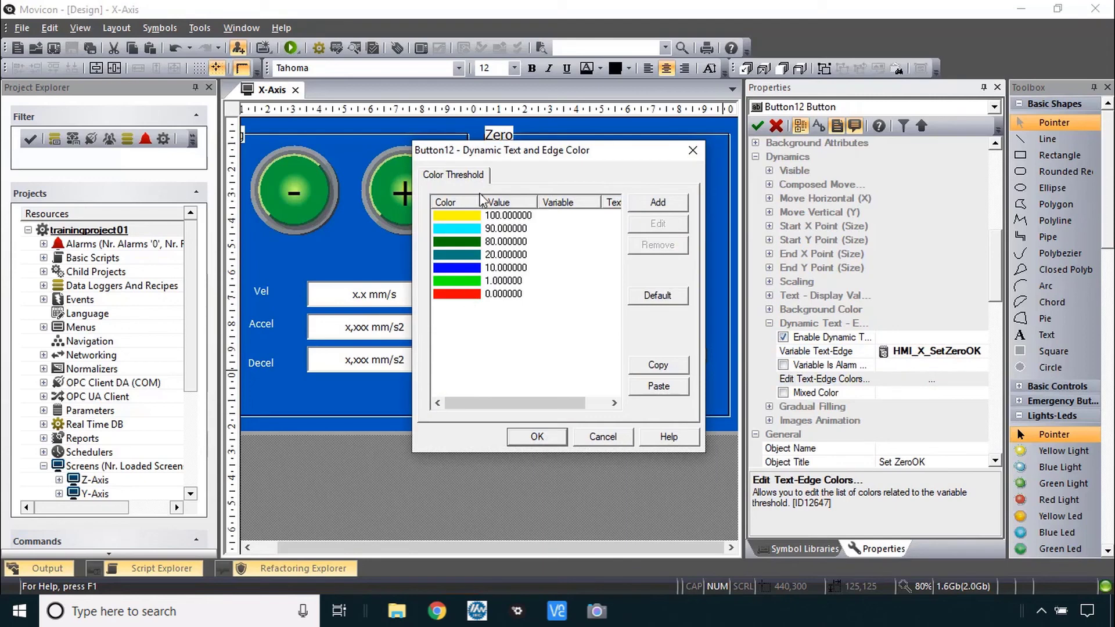
pyautogui.click(495, 296)
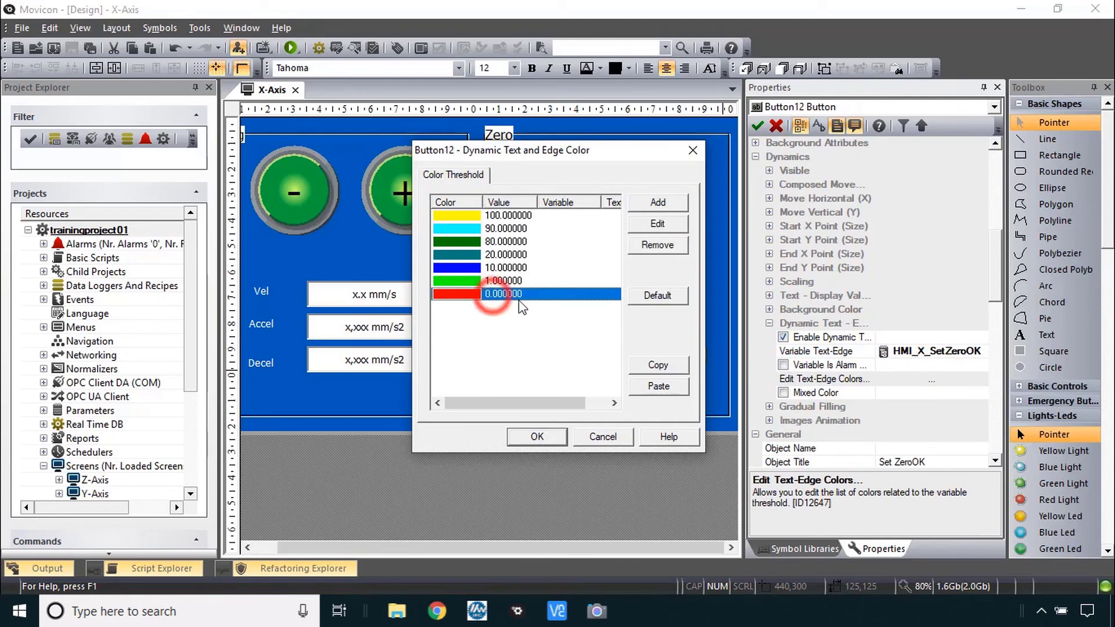
pyautogui.click(653, 223)
pyautogui.click(622, 268)
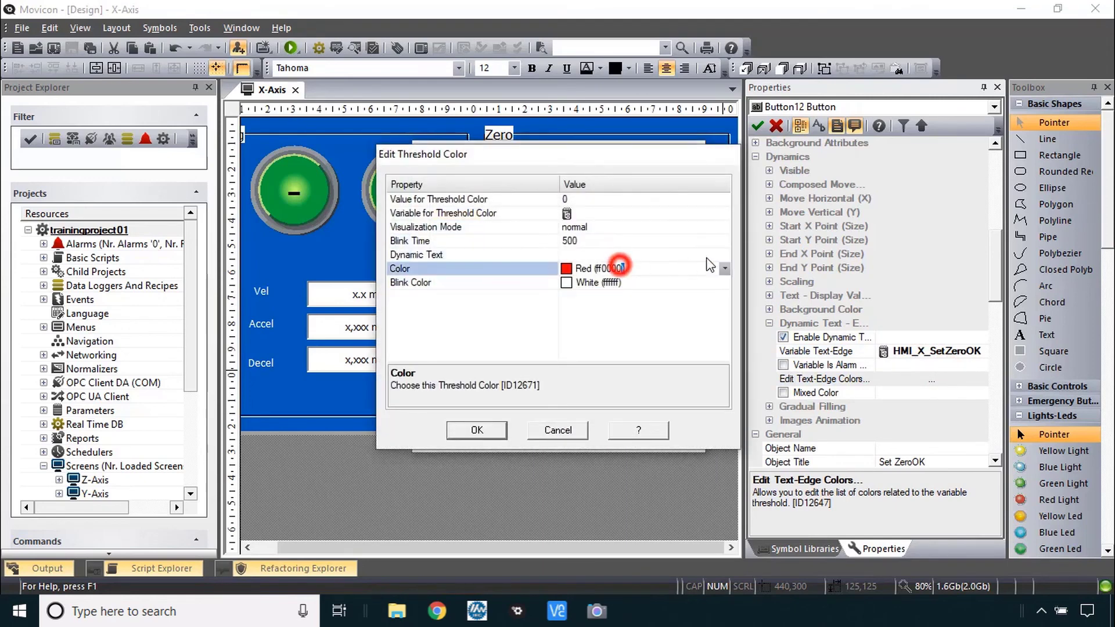
pyautogui.click(725, 268)
pyautogui.click(574, 304)
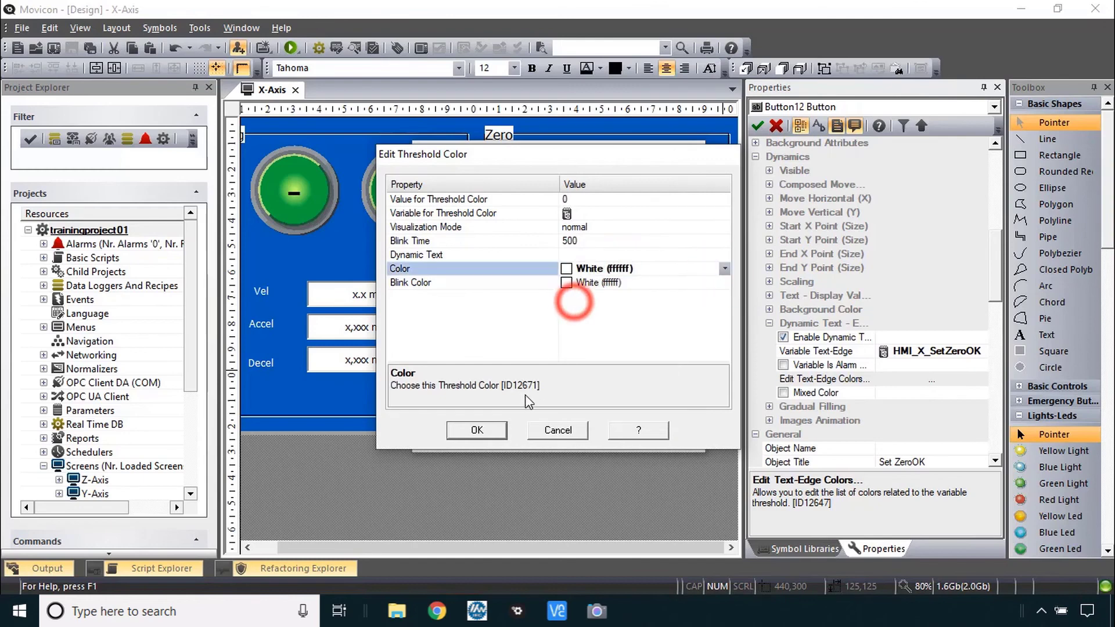
pyautogui.click(485, 429)
# Set the 1 threshold to black and apply the new text-edge colours
pyautogui.click(503, 282)
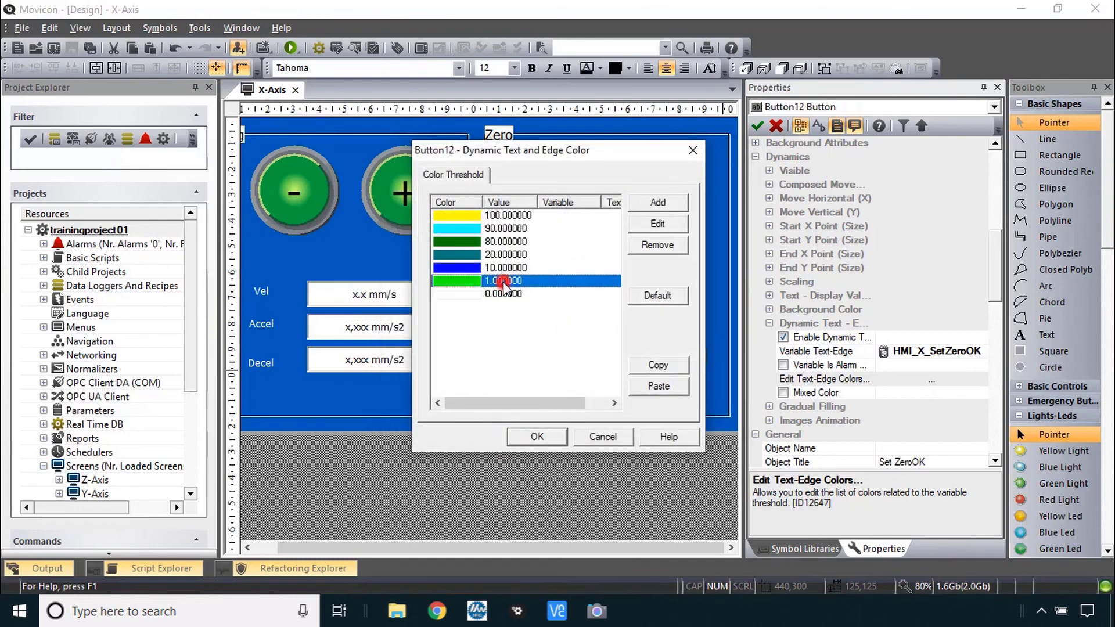
pyautogui.click(659, 226)
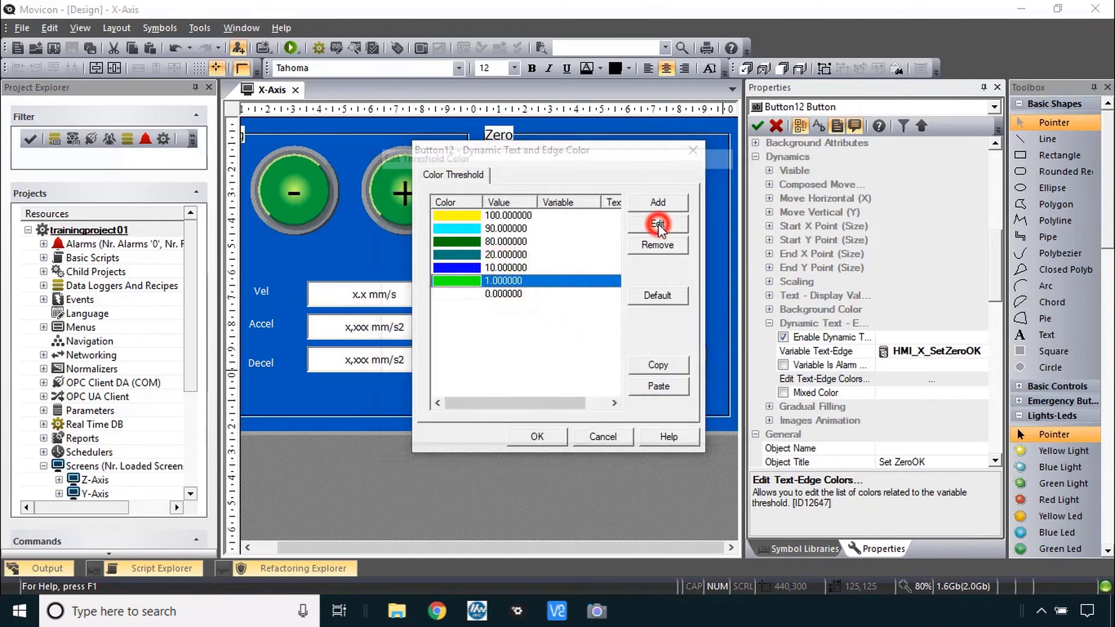
pyautogui.click(622, 268)
pyautogui.click(725, 268)
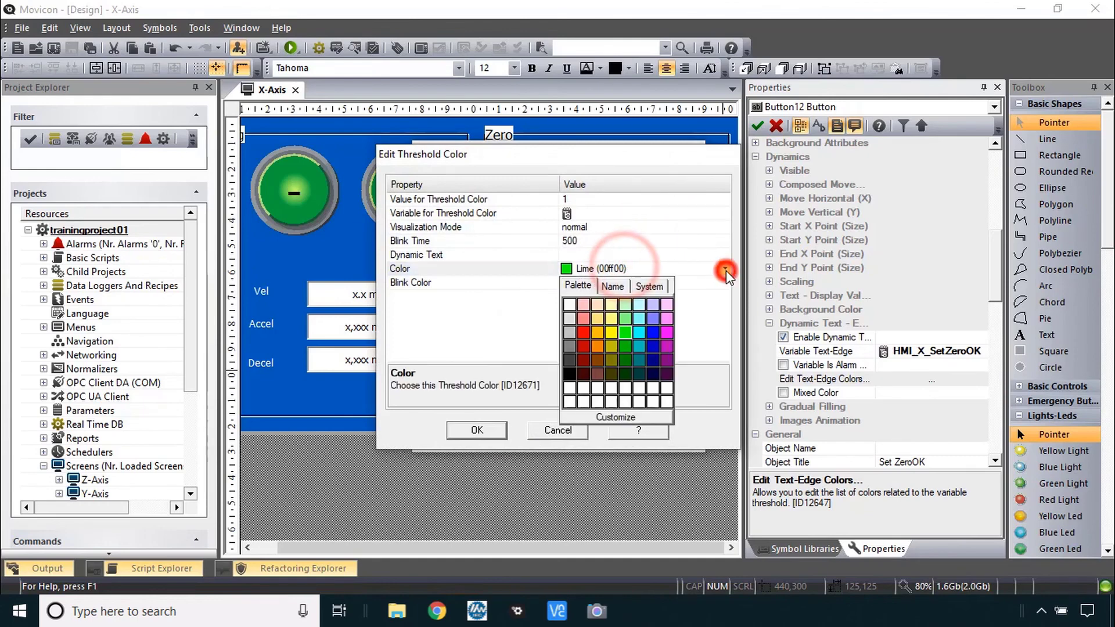
pyautogui.click(569, 373)
pyautogui.click(502, 430)
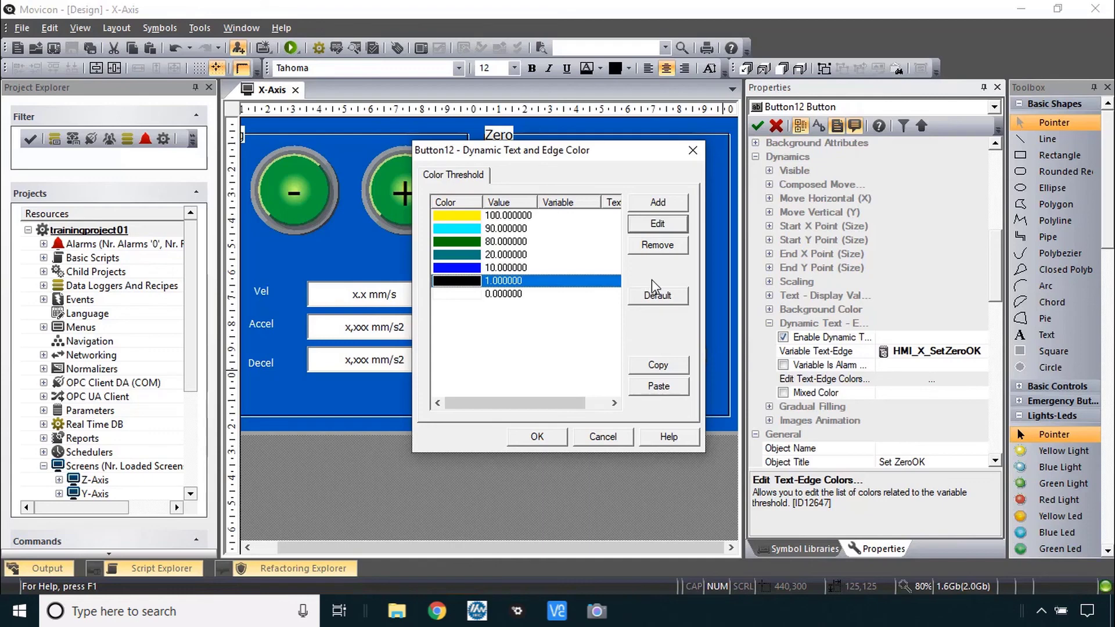
pyautogui.click(545, 437)
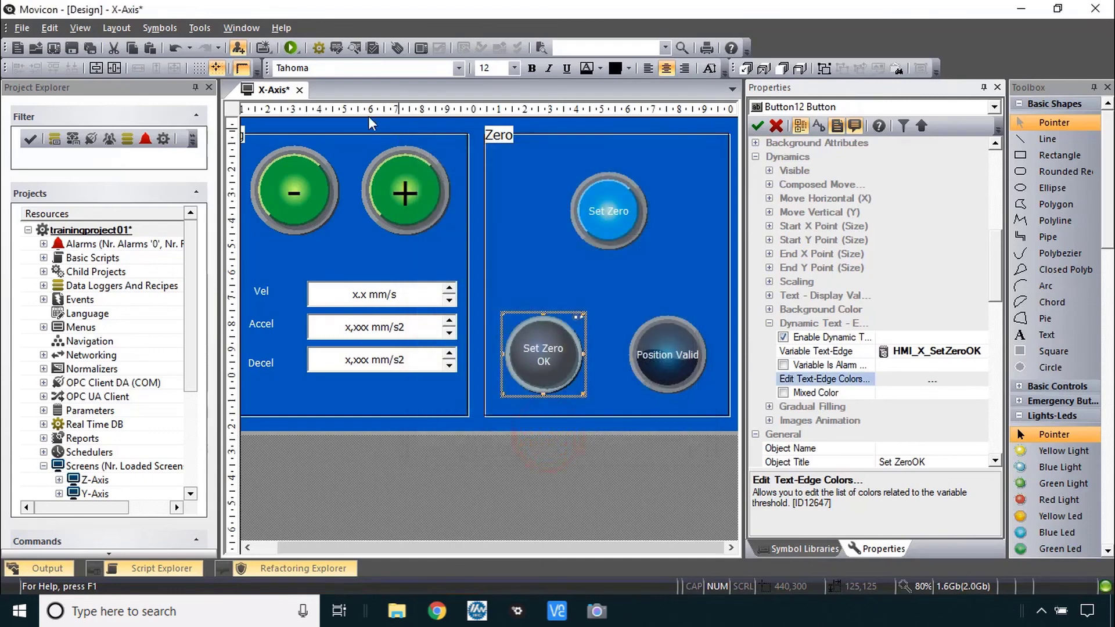
# Save and run the project, jog the X axis positive twice, then return to the lab instructions
pyautogui.click(290, 48)
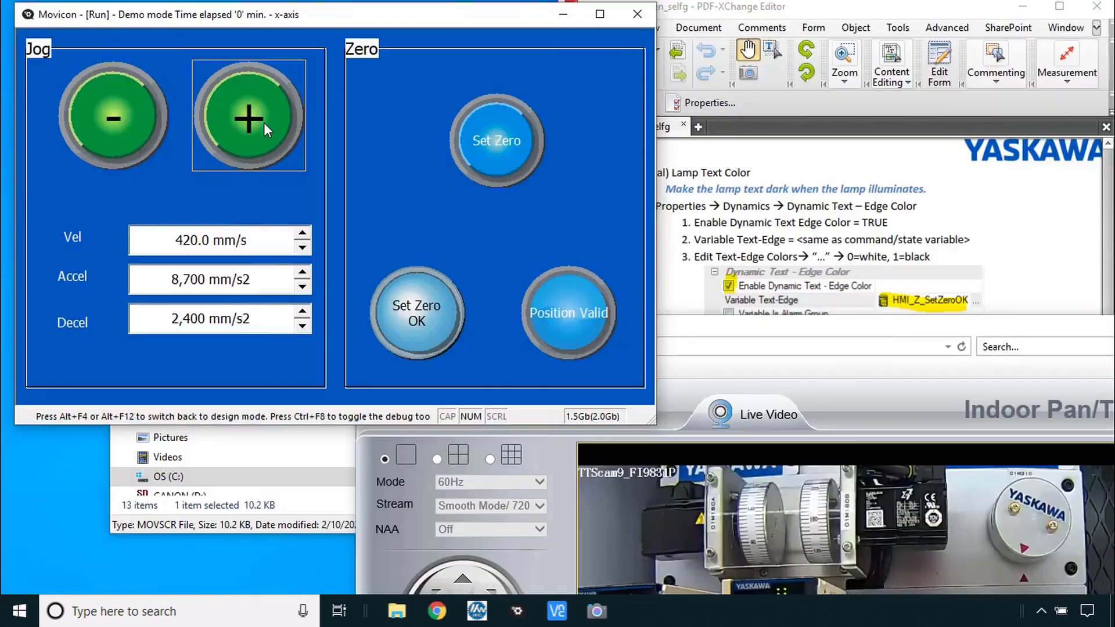
pyautogui.click(263, 123)
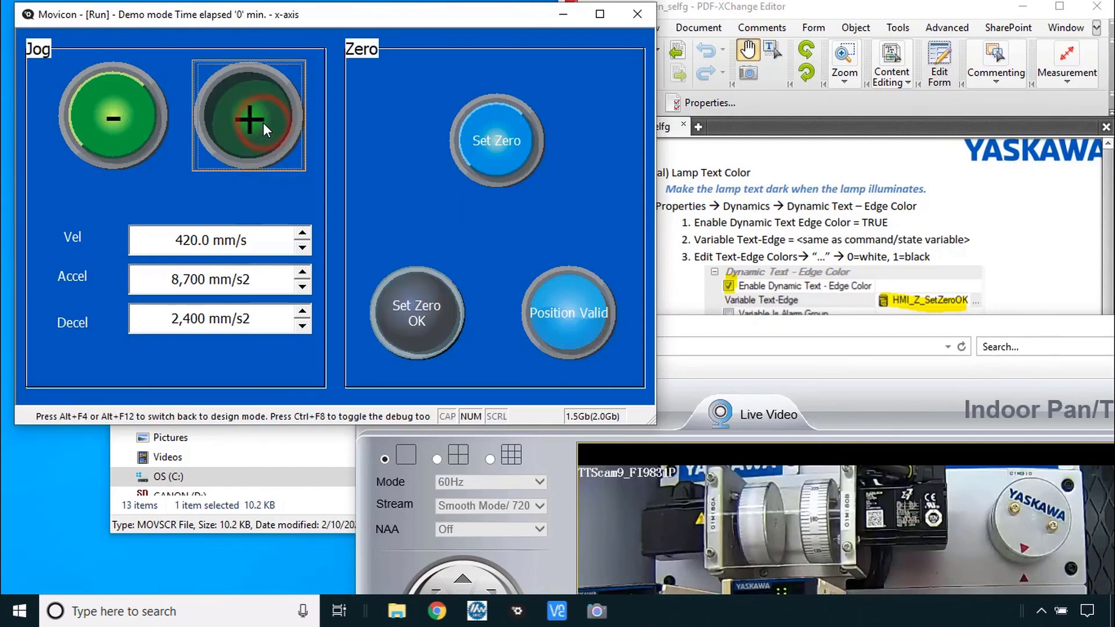
pyautogui.click(253, 126)
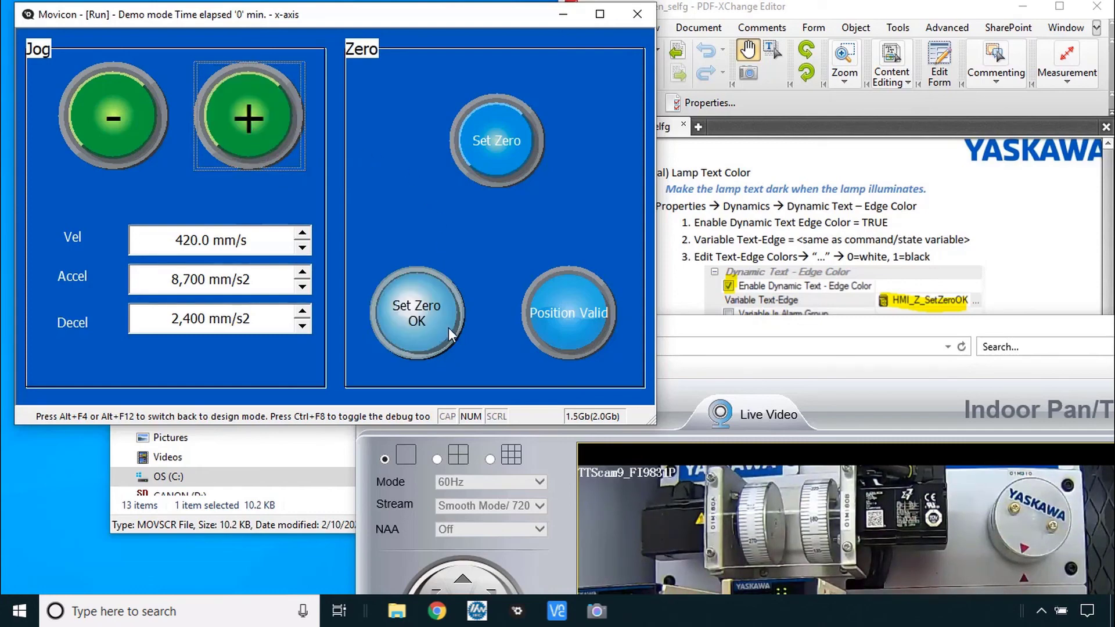
pyautogui.click(662, 305)
pyautogui.scroll(1, 647, 303)
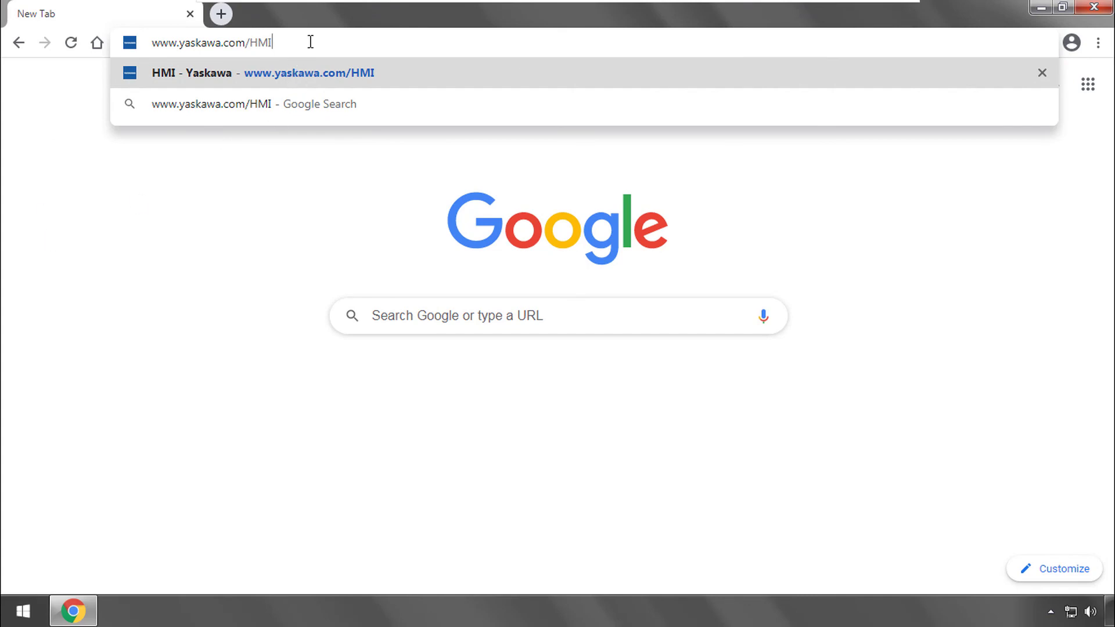
pyautogui.press('Return')
pyautogui.scroll(-4, 576, 321)
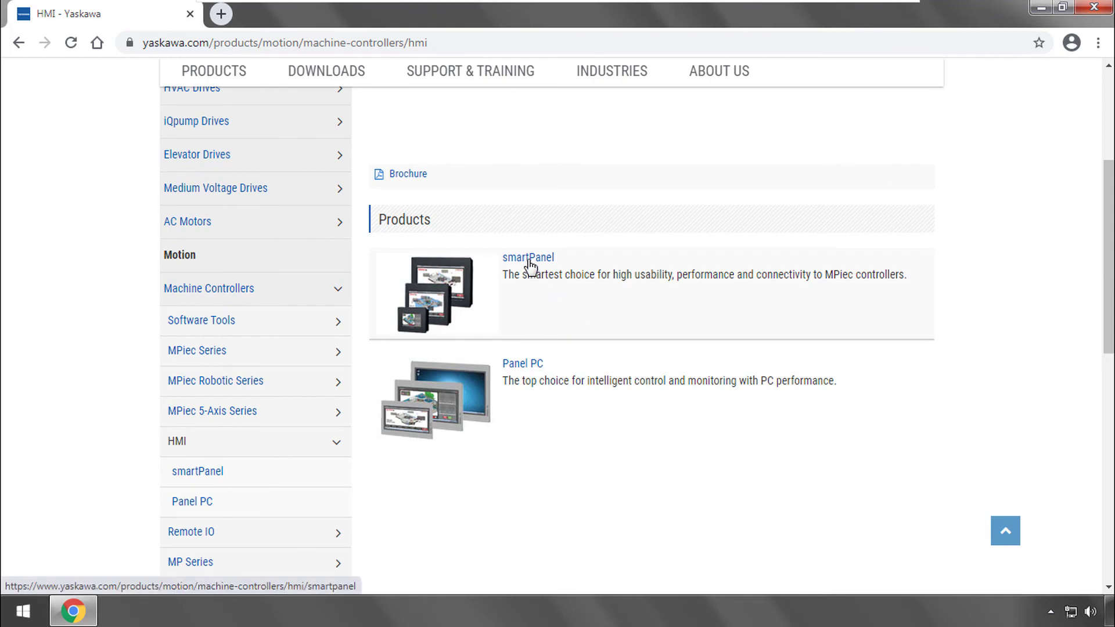
pyautogui.click(531, 266)
pyautogui.click(500, 207)
pyautogui.click(480, 254)
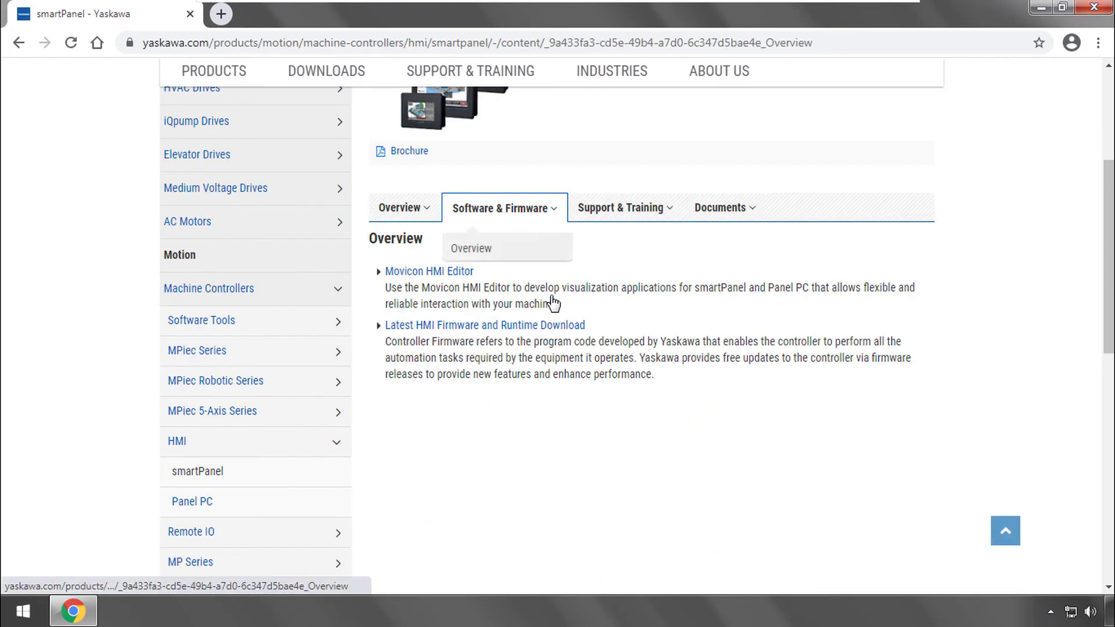